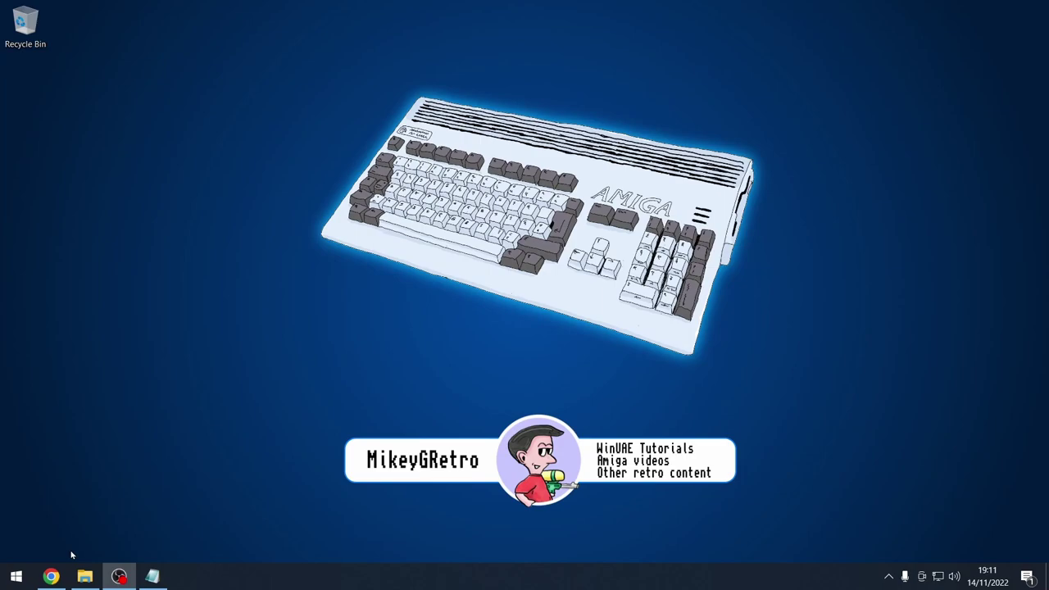
- Switch to Chrome, close the DOSBox page, and find the Windows 64-bit download on 86Box's latest stable release page
click(51, 576)
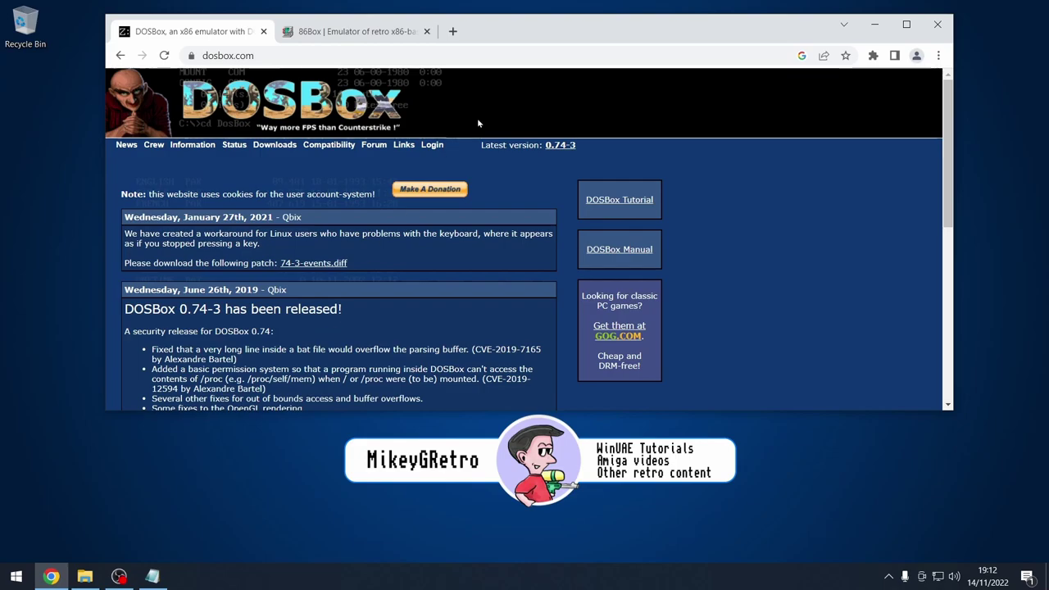
click(264, 32)
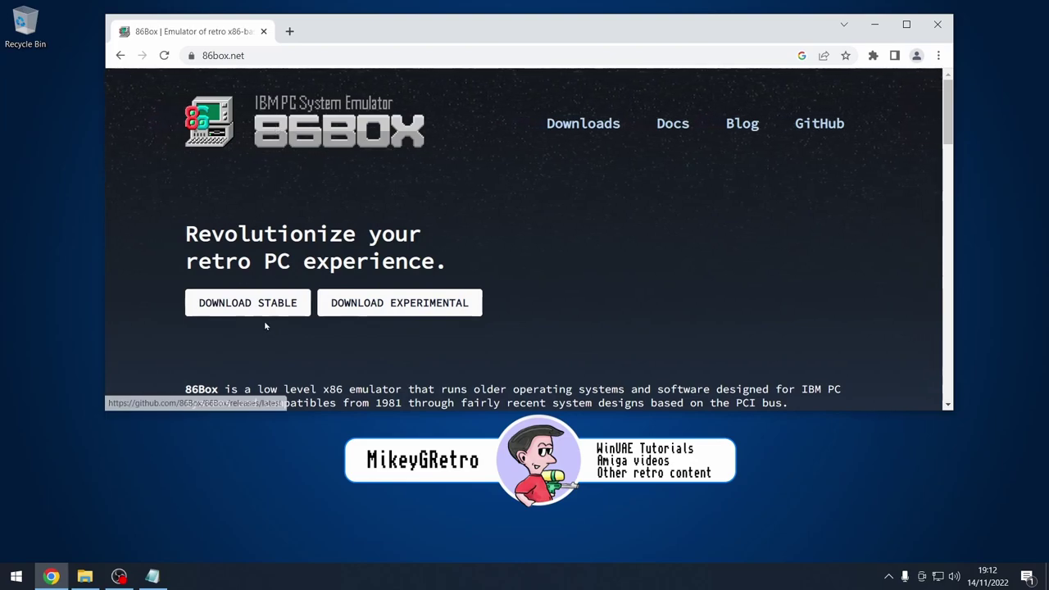
click(287, 306)
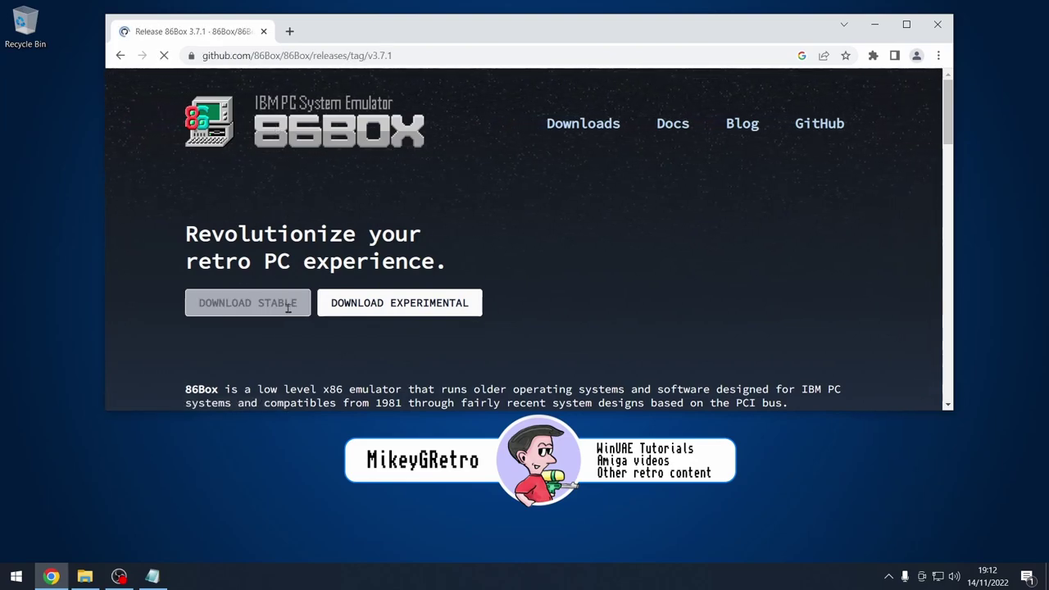
scroll(396, 330, down, 1)
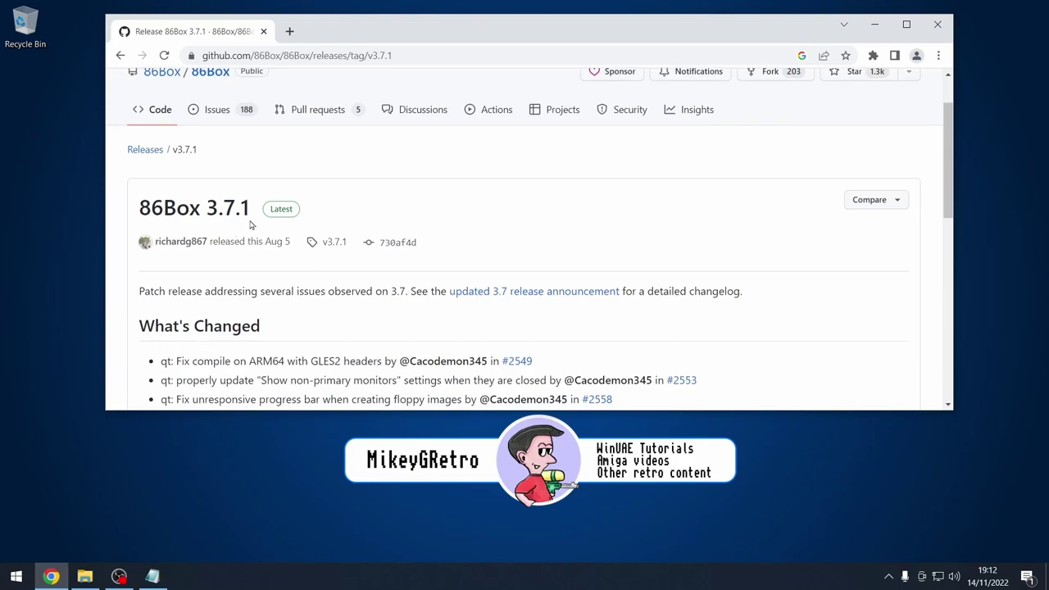
click(906, 24)
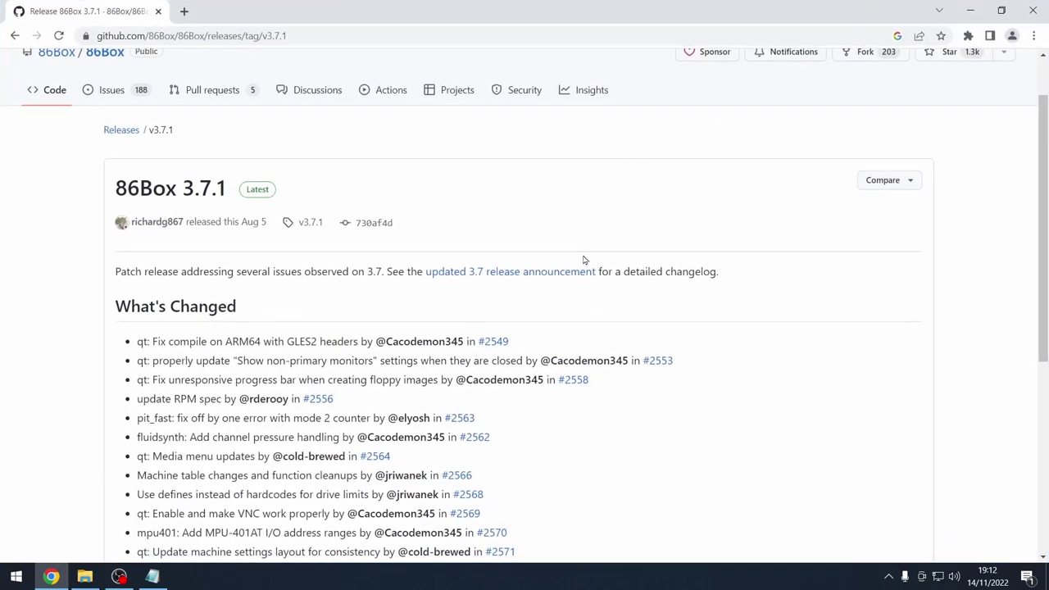
scroll(521, 232, down, 7)
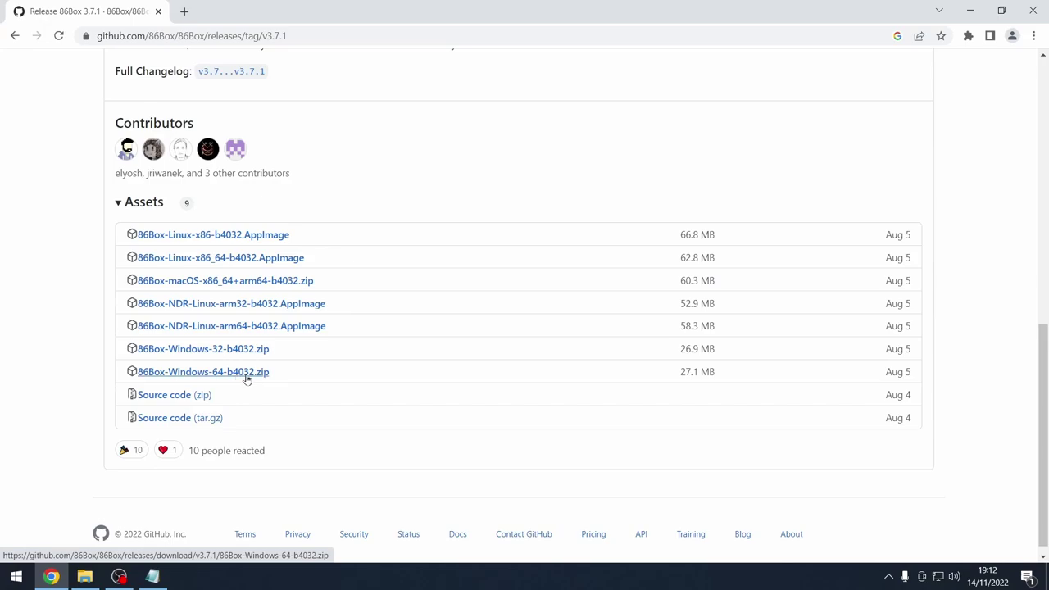
scroll(407, 352, up, 8)
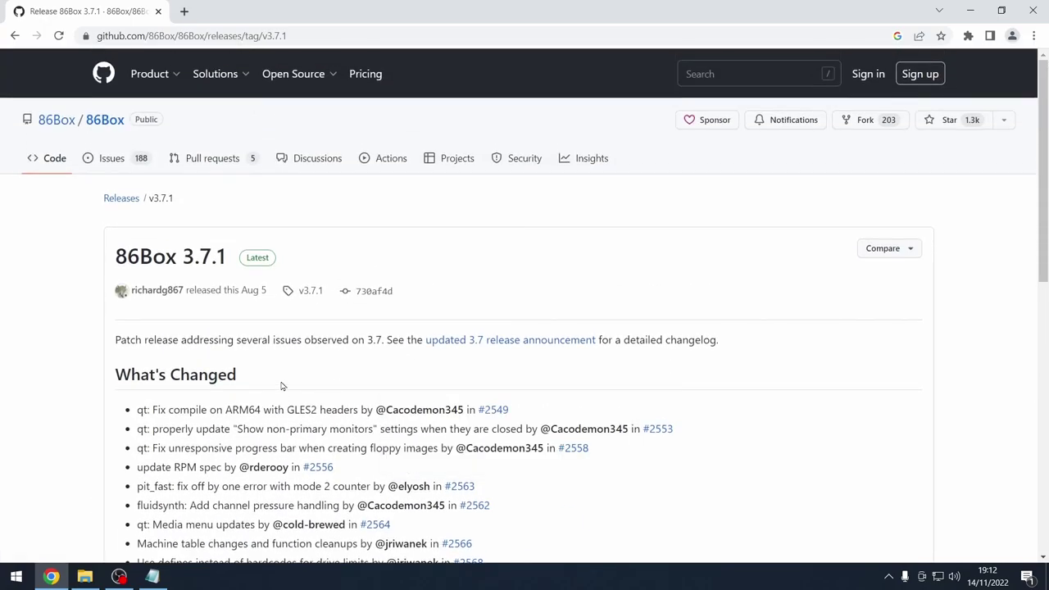
- Open the roms repository of the 86Box organisation on GitHub and locate the 86Box 3.7 ROM set release
click(72, 122)
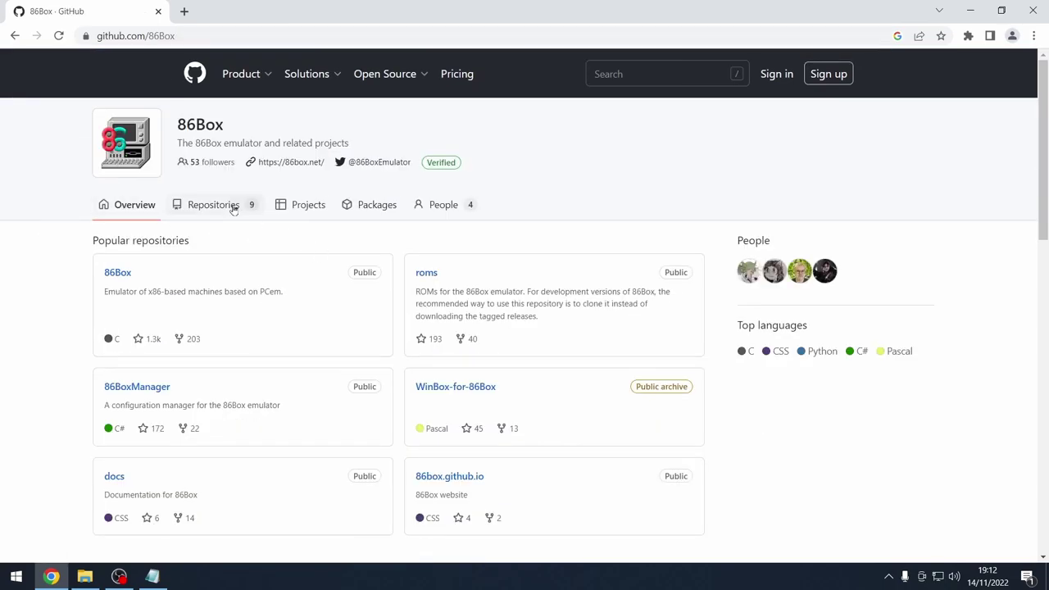
click(425, 273)
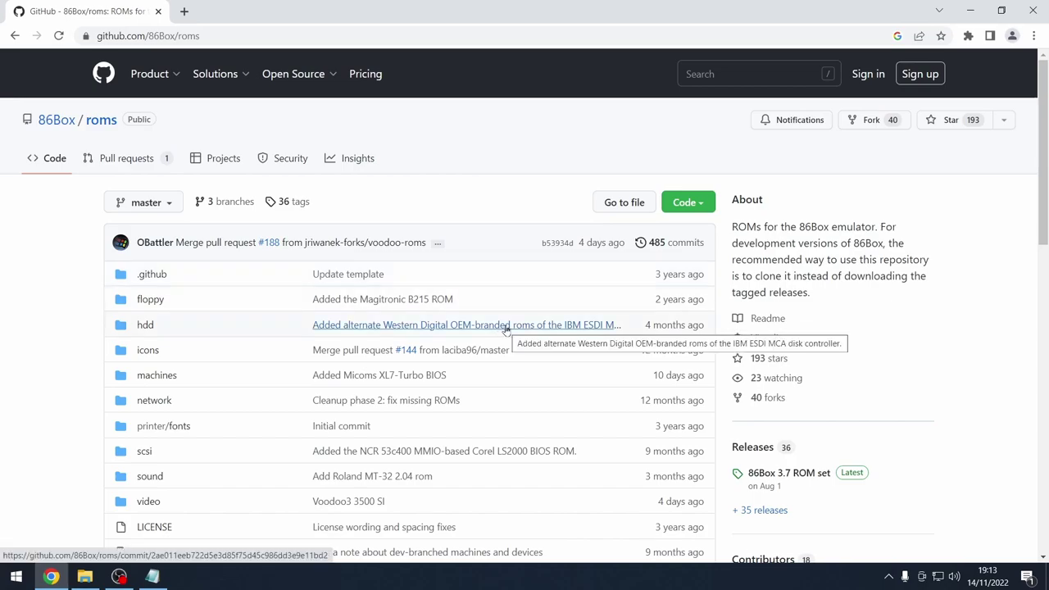
scroll(855, 443, down, 1)
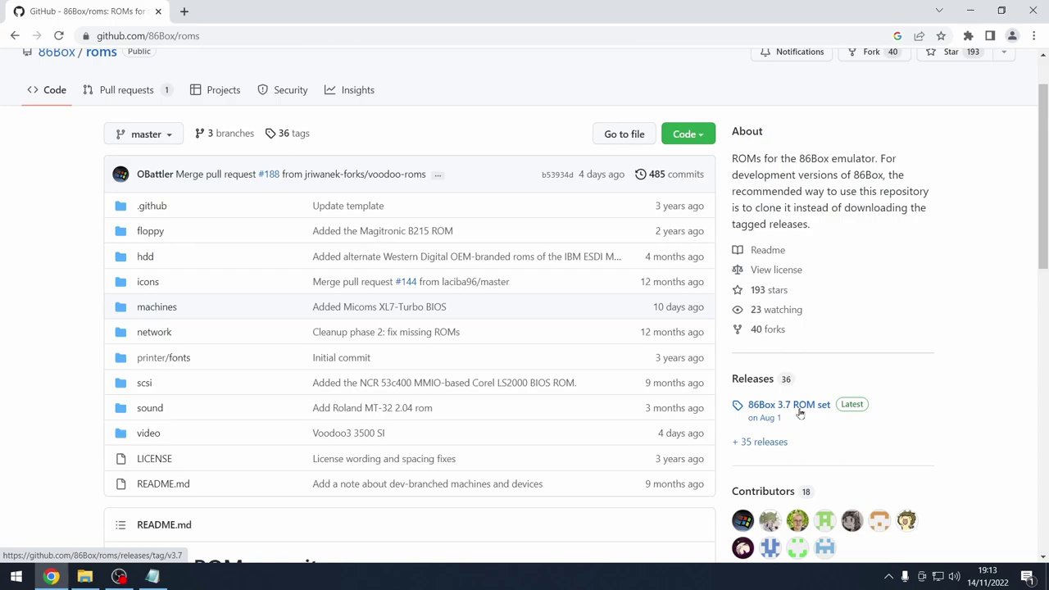
- Switch to File Explorer and extract 86Box-Windows-64-b4032.zip in Downloads with 7-Zip into a folder of the same name
click(89, 578)
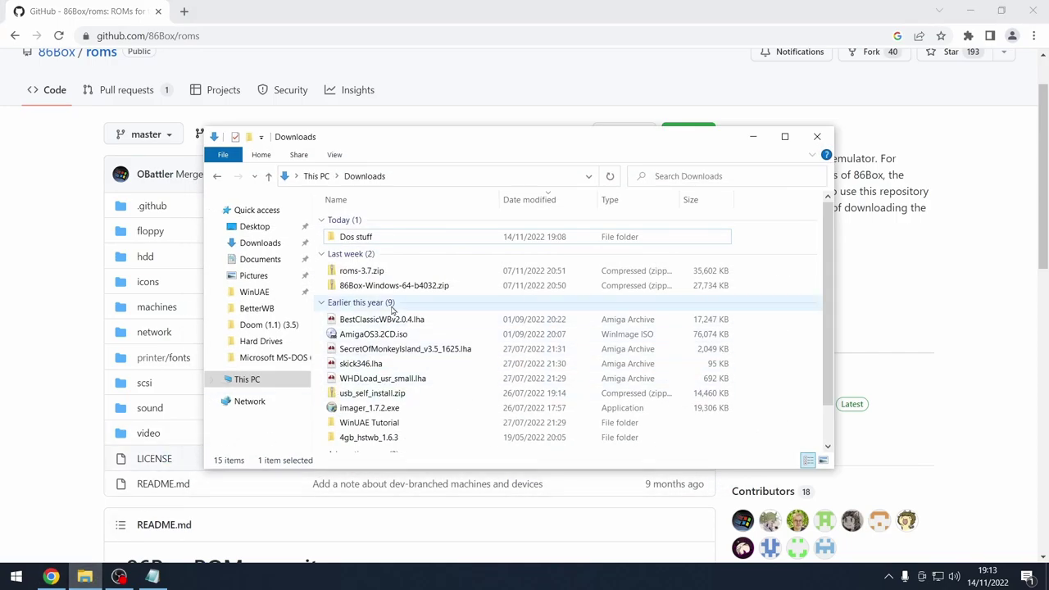
click(405, 287)
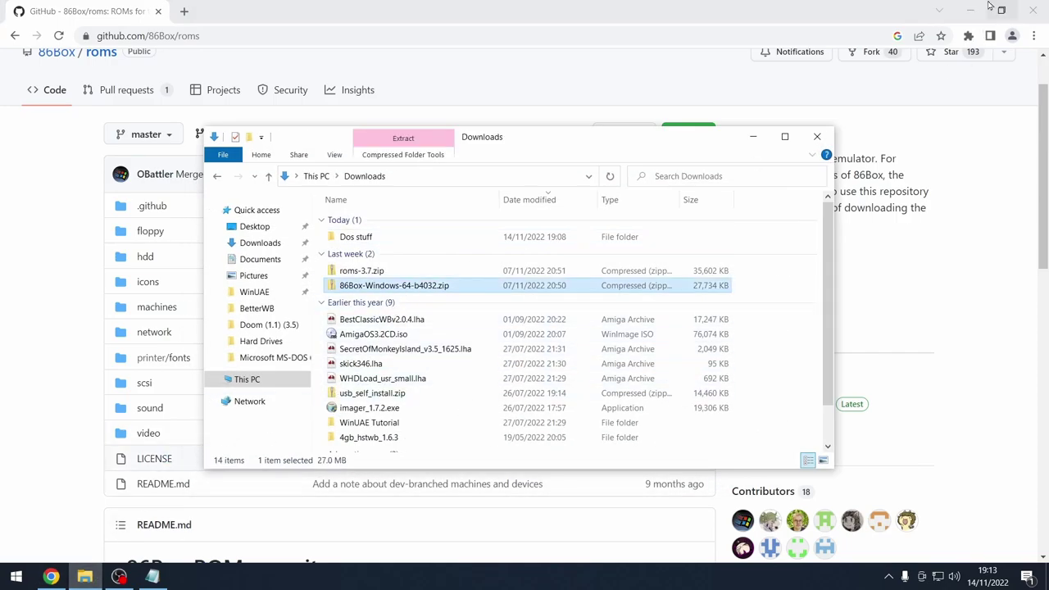
click(955, 11)
right_click(363, 287)
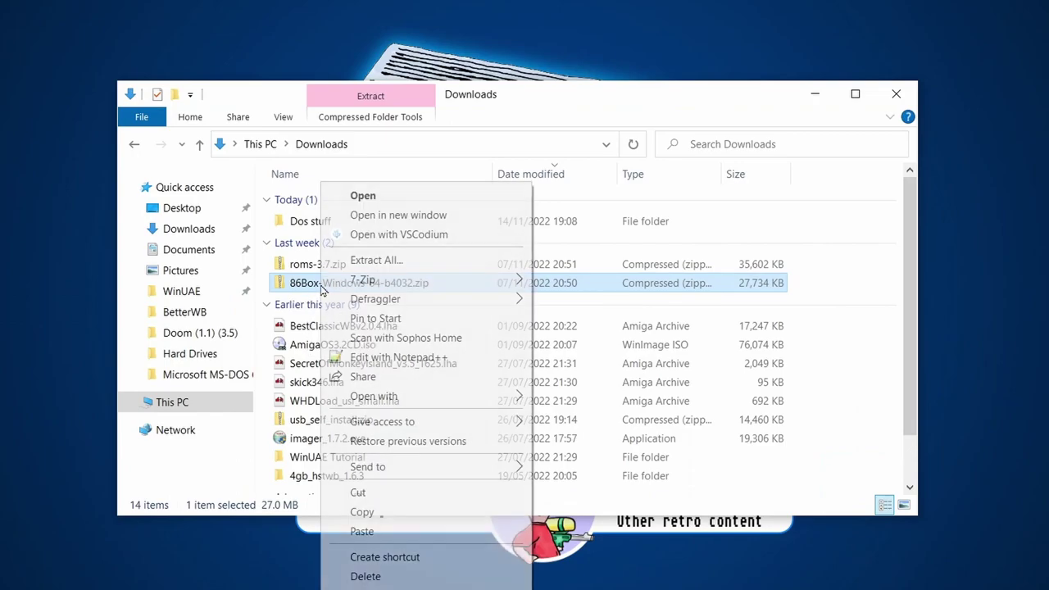
mouse_move(455, 281)
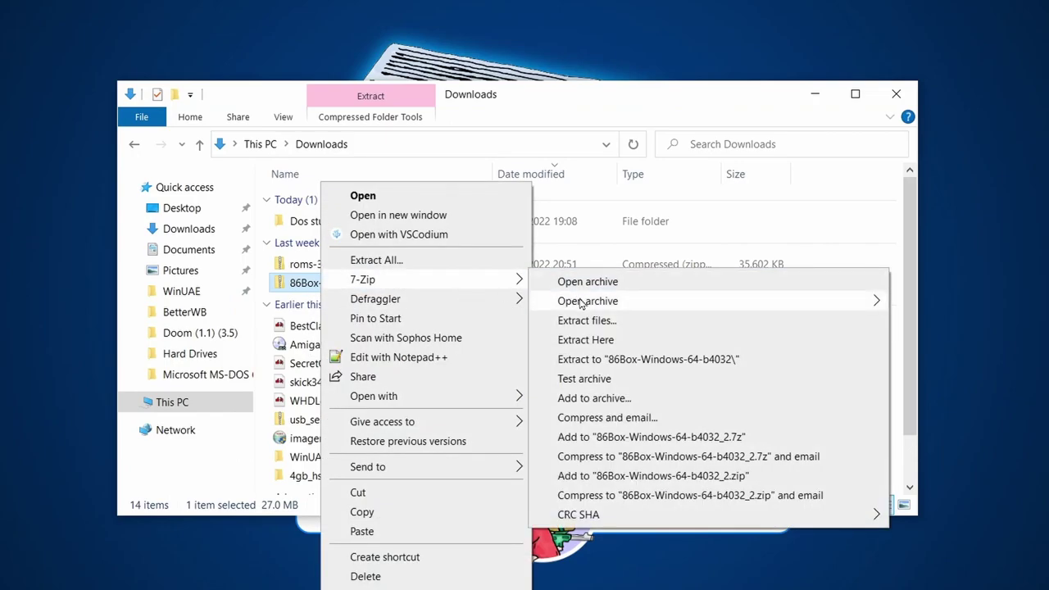
click(609, 360)
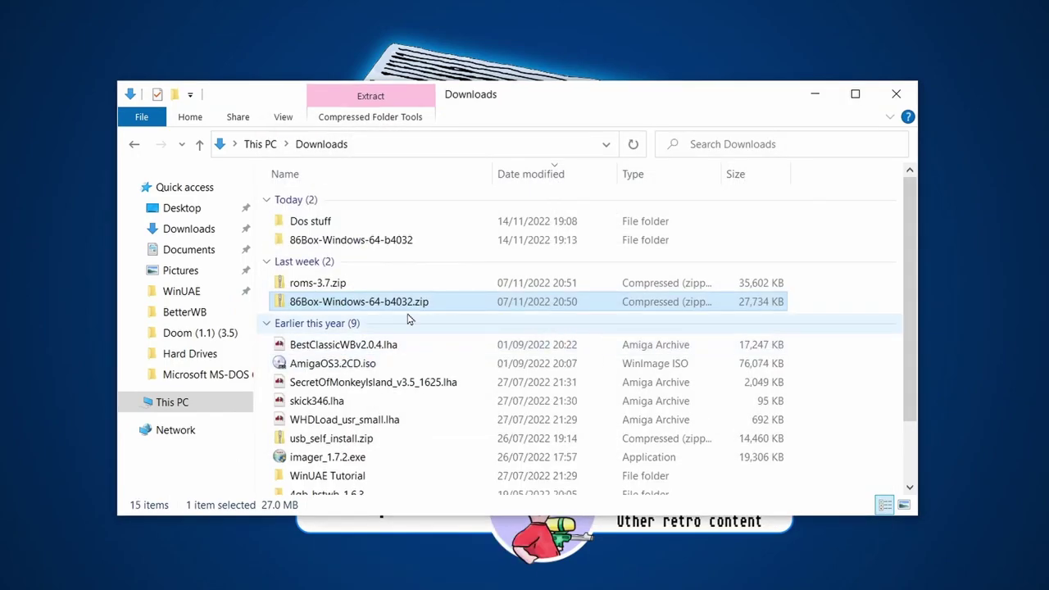
- Rename the extracted 86Box-Windows-64-b4032 folder as 86Box
click(342, 245)
click(358, 248)
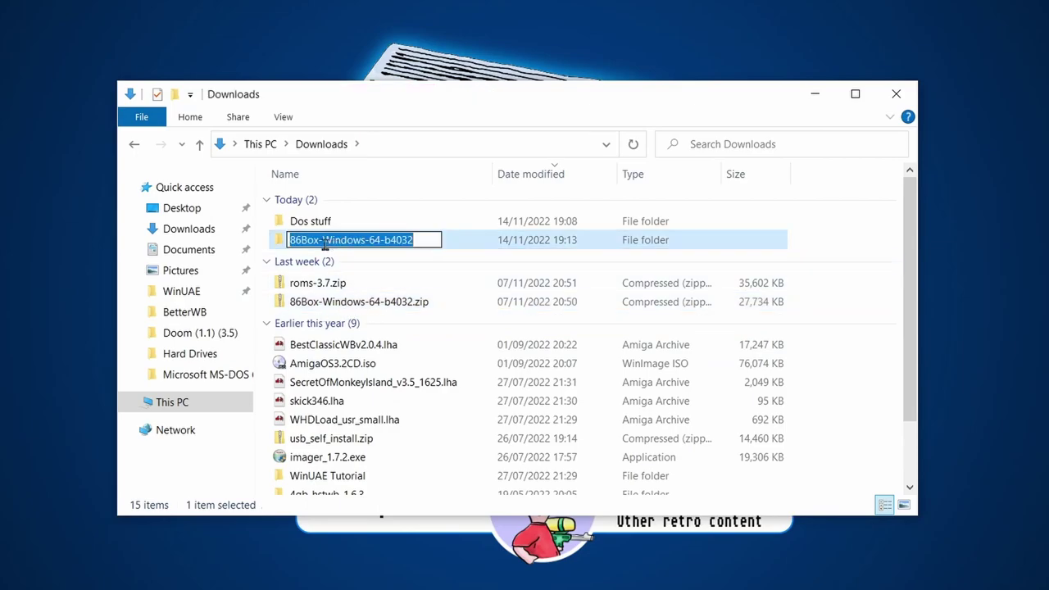
click(321, 241)
drag(321, 240, 510, 258)
key(Delete)
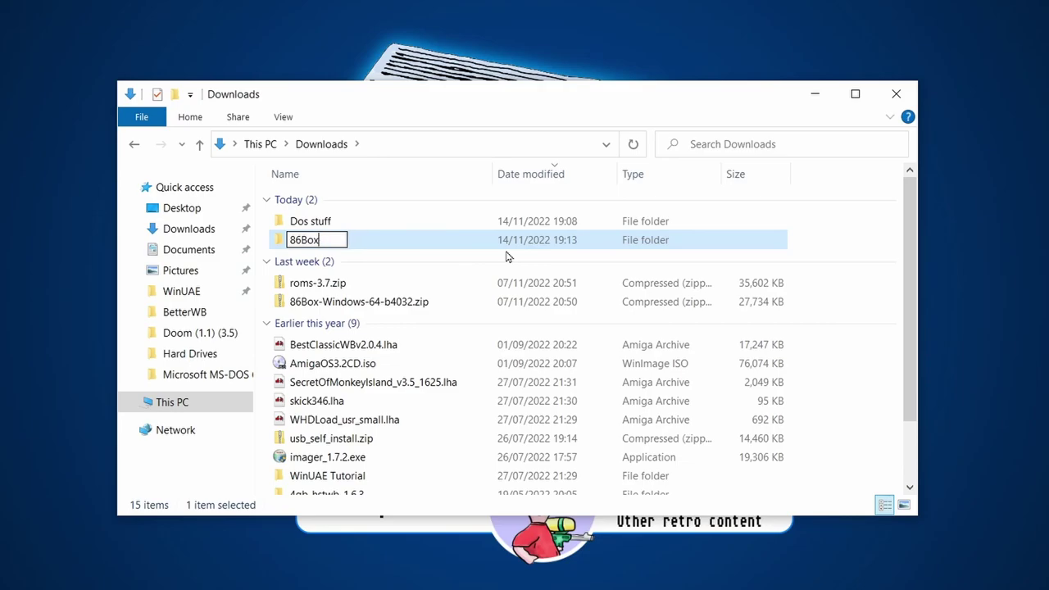
key(Return)
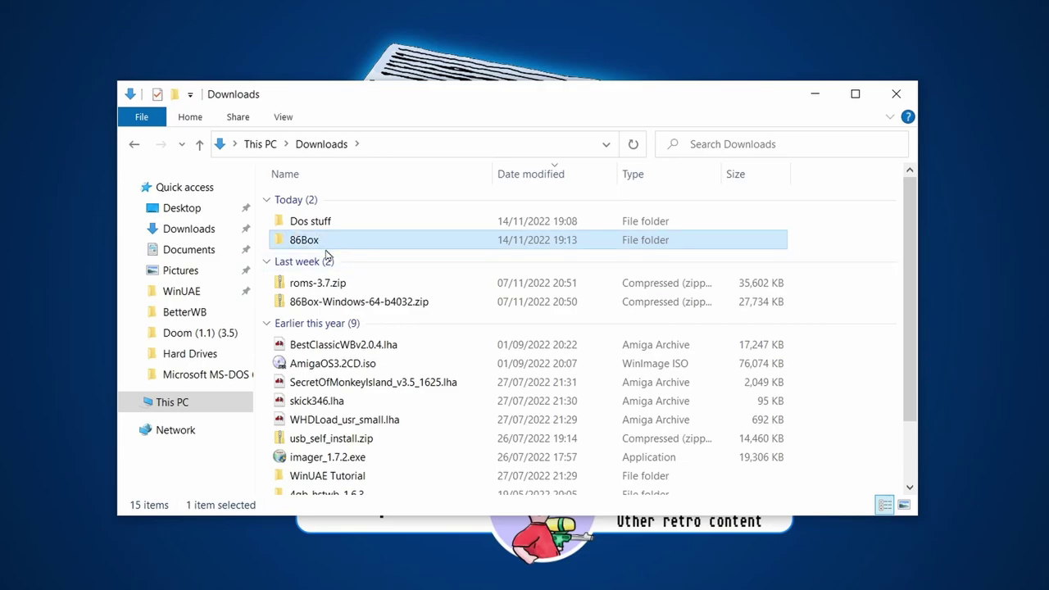
- Copy the roms-3.7 folder out of roms-3.7.zip and paste it into the 86Box folder
click(334, 285)
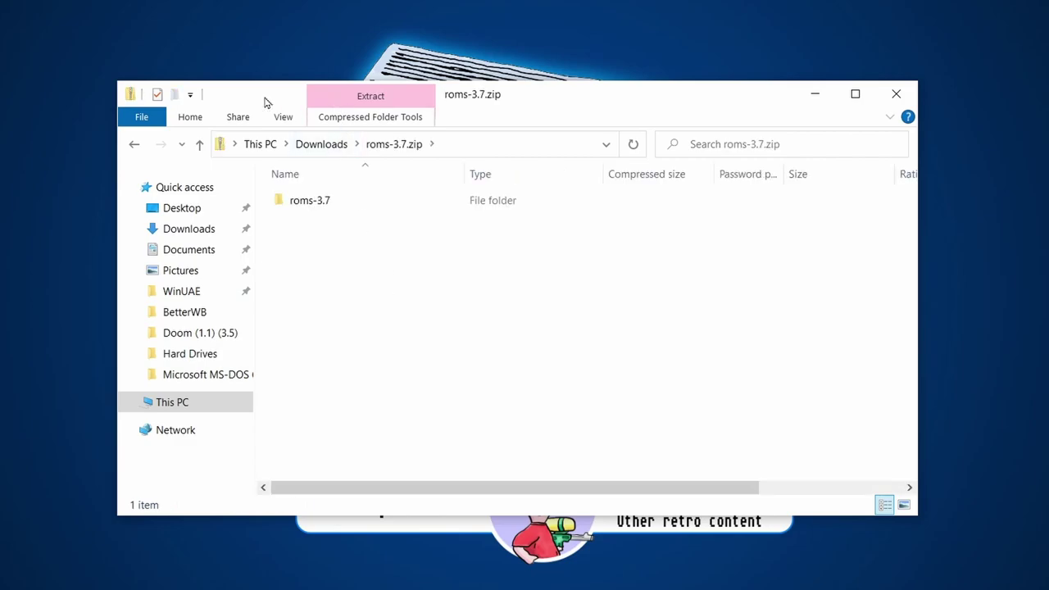
drag(265, 104, 272, 94)
click(299, 194)
right_click(295, 197)
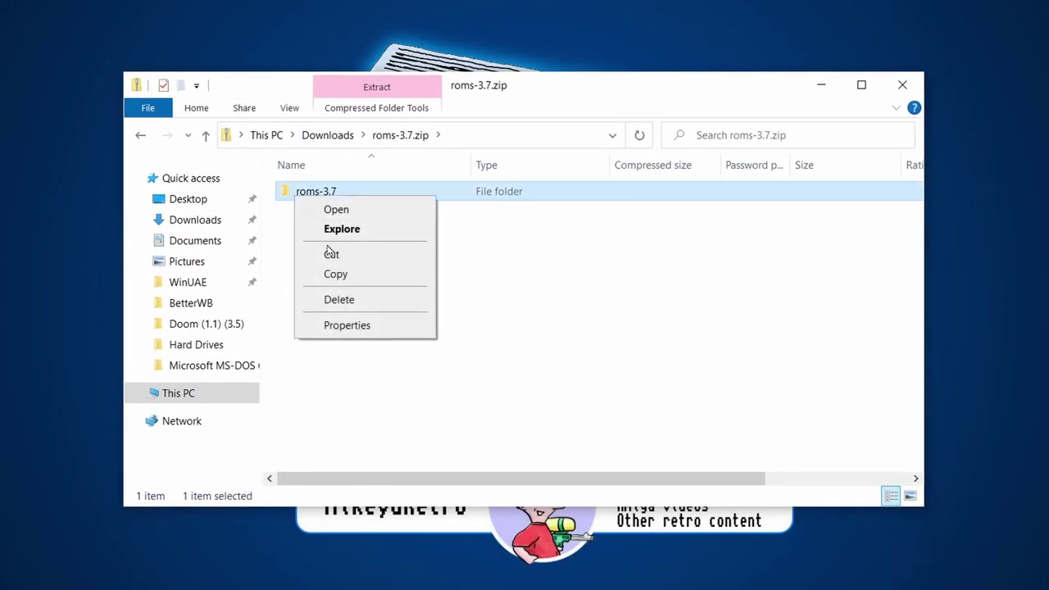
click(335, 275)
click(140, 135)
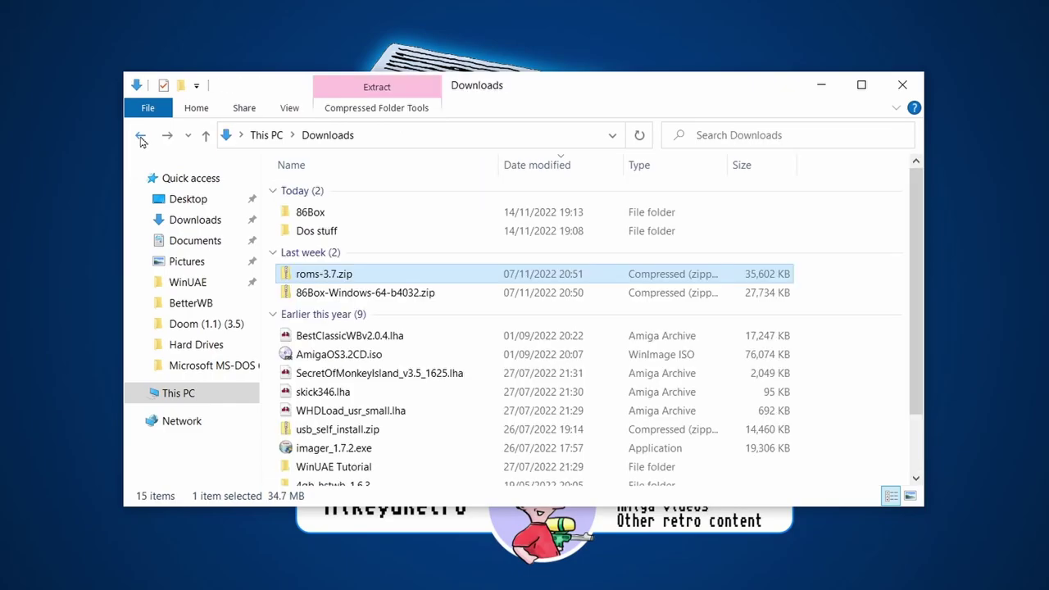
double_click(318, 215)
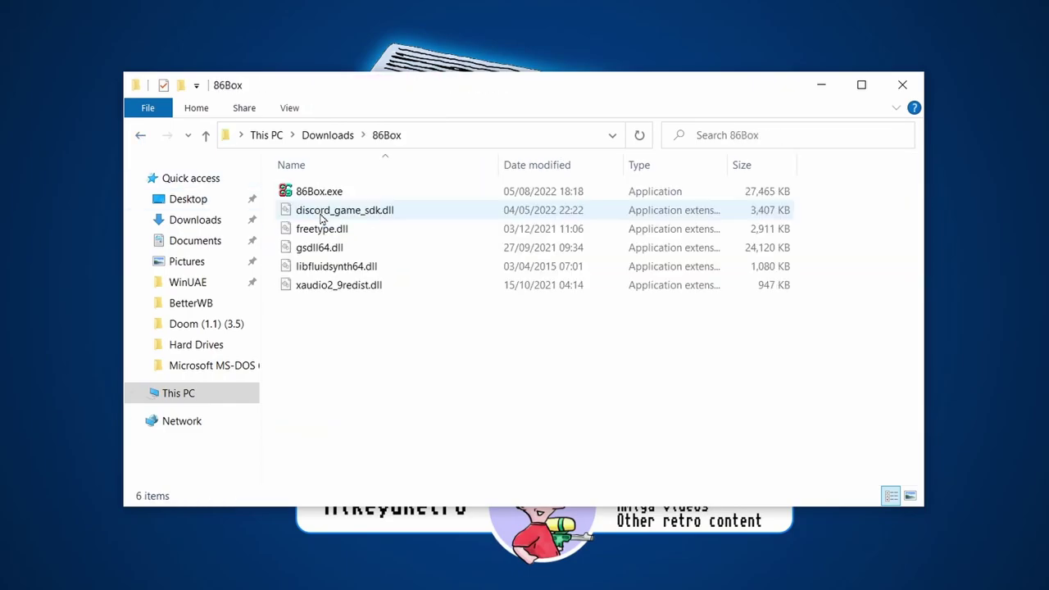
right_click(357, 347)
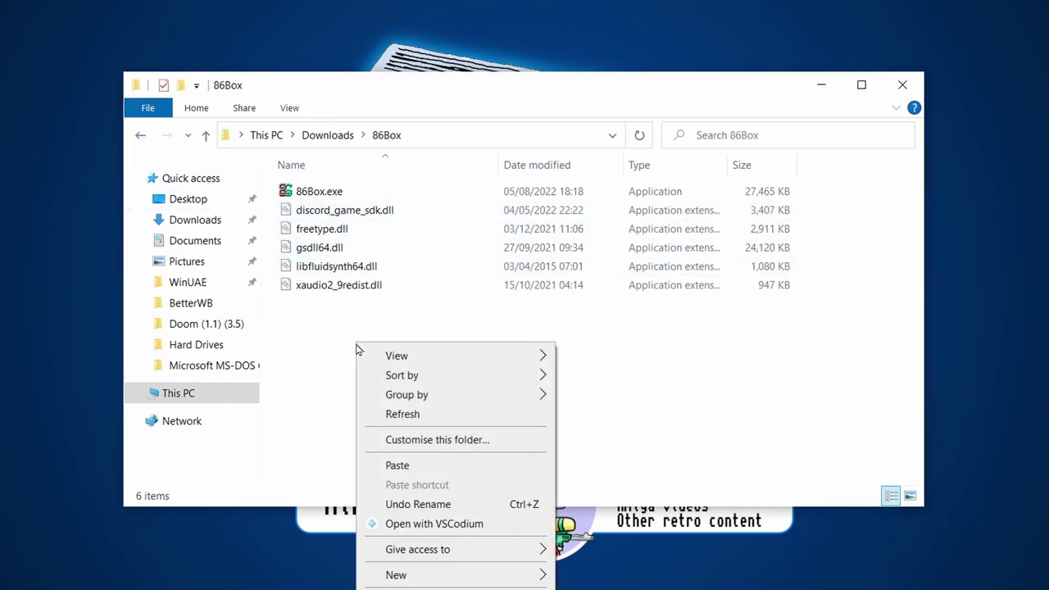
click(429, 469)
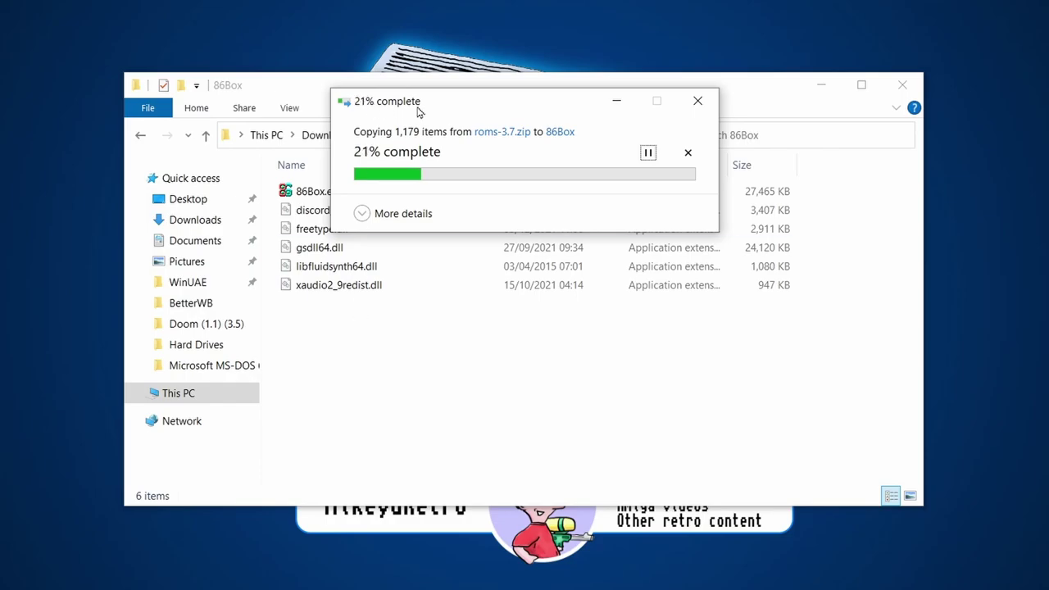
drag(352, 106, 431, 95)
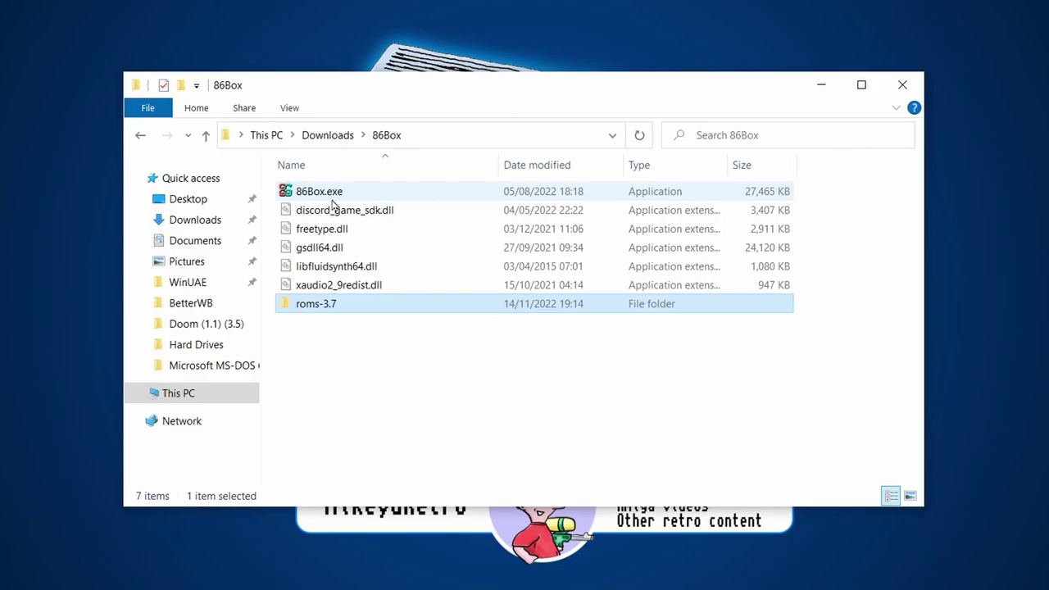
- Rename the roms-3.7 folder as roms, check its contents, and return to the 86Box folder
click(338, 309)
click(334, 305)
drag(333, 304, 318, 305)
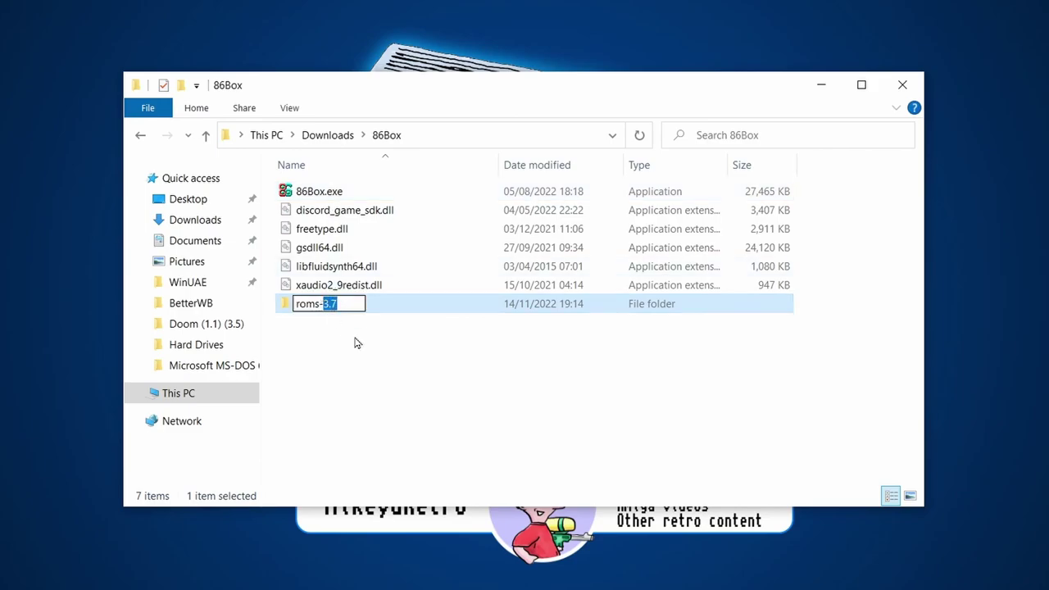
key(BackSpace)
key(Return)
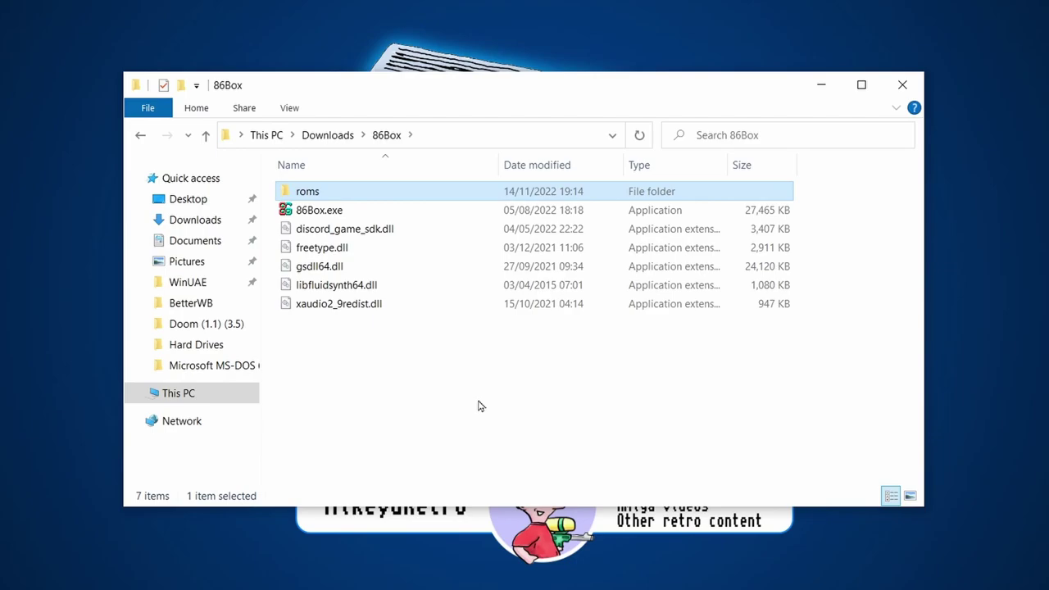
click(369, 334)
double_click(334, 196)
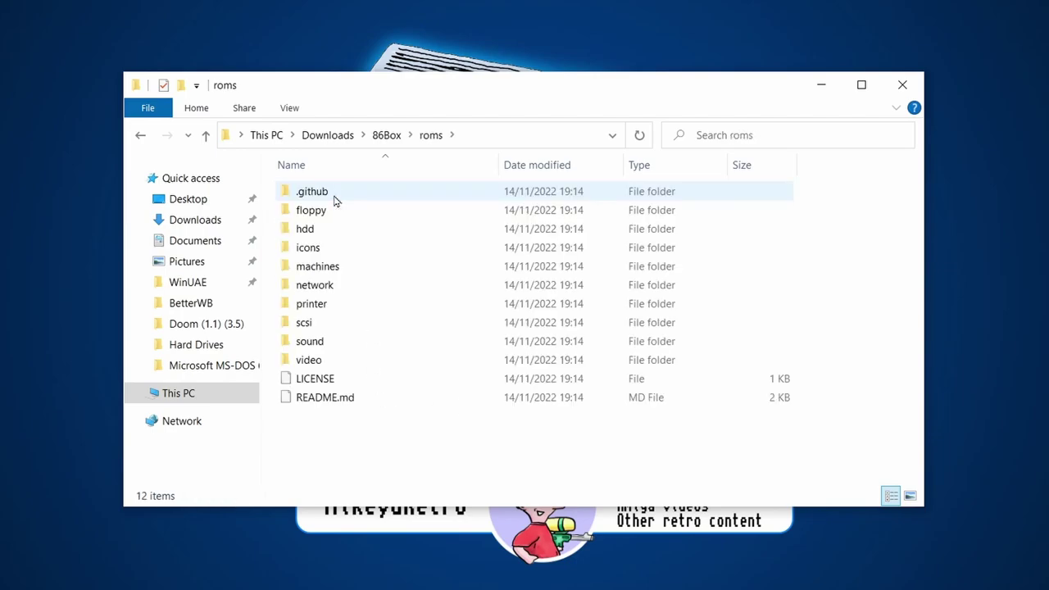
click(386, 135)
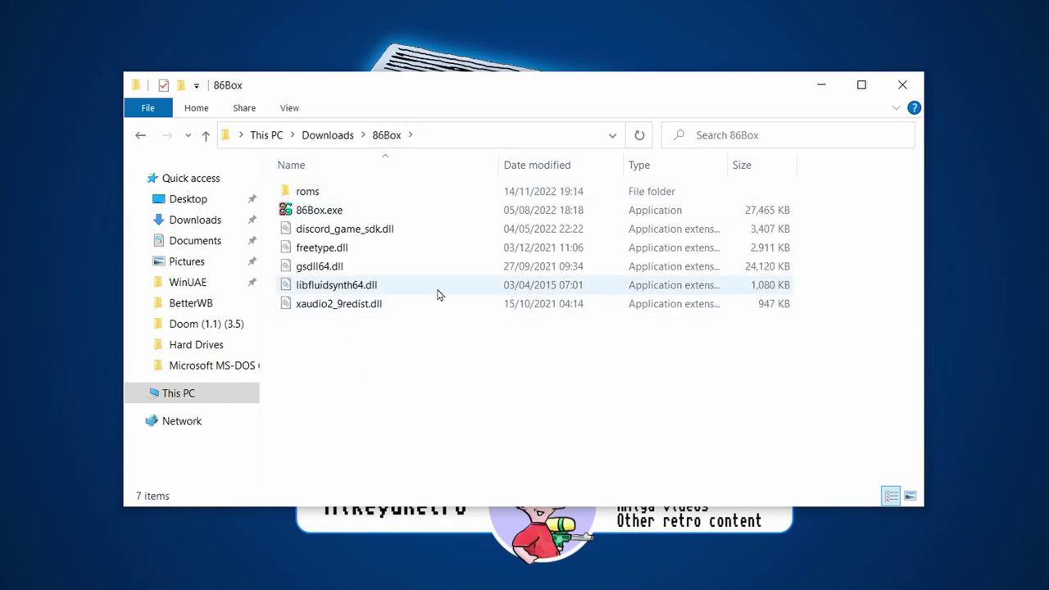
- Launch 86Box.exe from the 86Box folder and open the emulator's settings
mouse_move(314, 221)
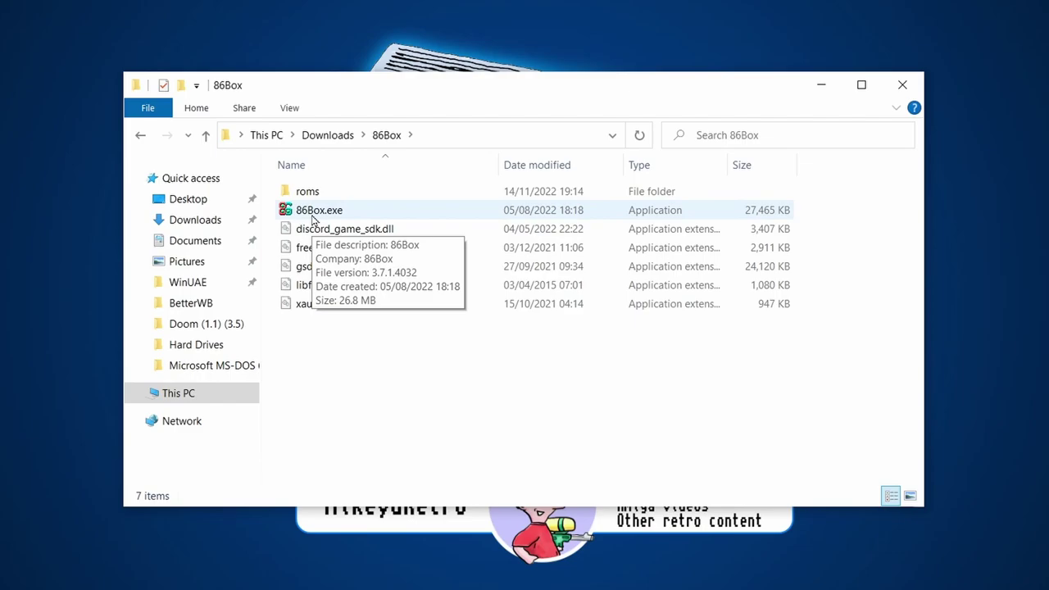
double_click(312, 217)
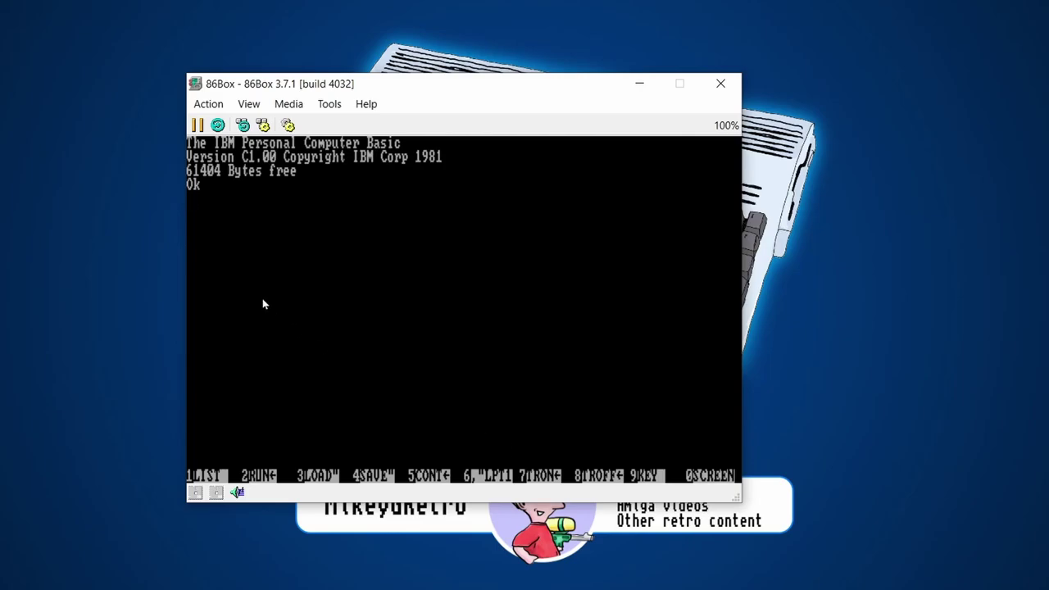
click(329, 104)
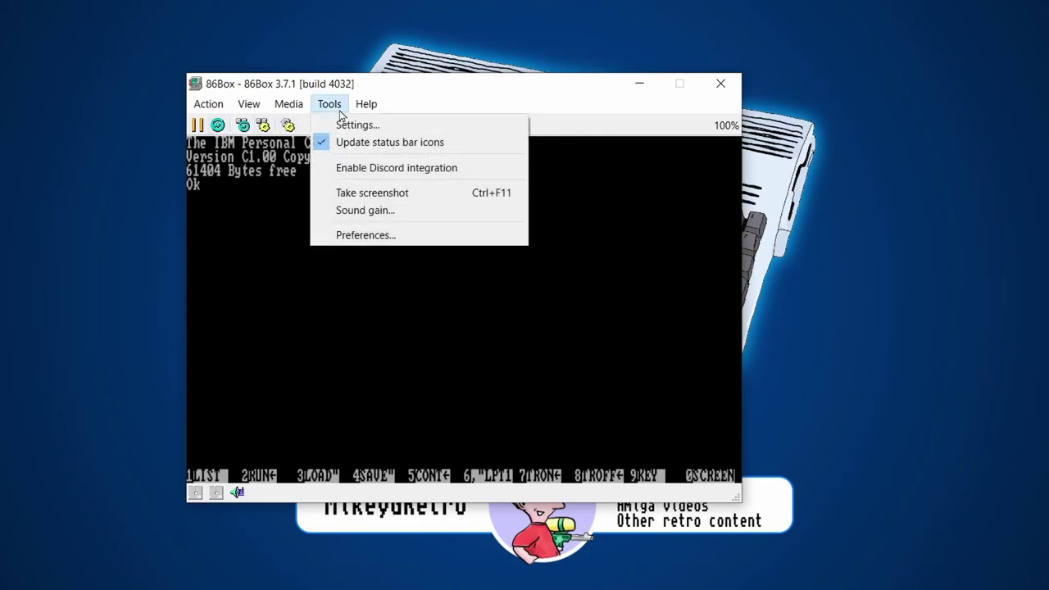
click(355, 128)
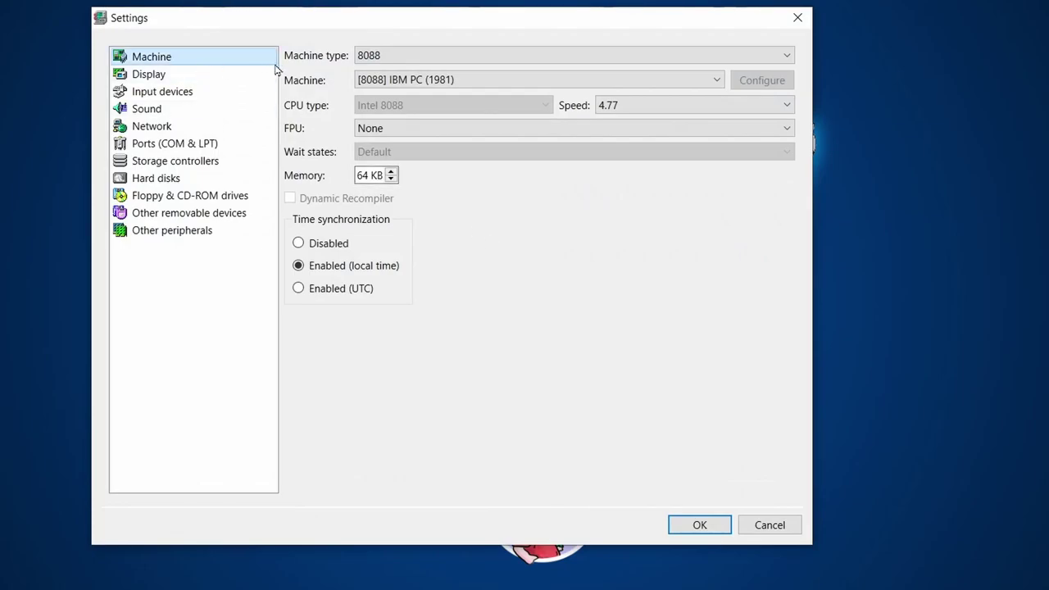
- Set the machine type to Socket 7 (Single Voltage) and the machine to [i430FX] Intel Advanced/ATX
click(377, 56)
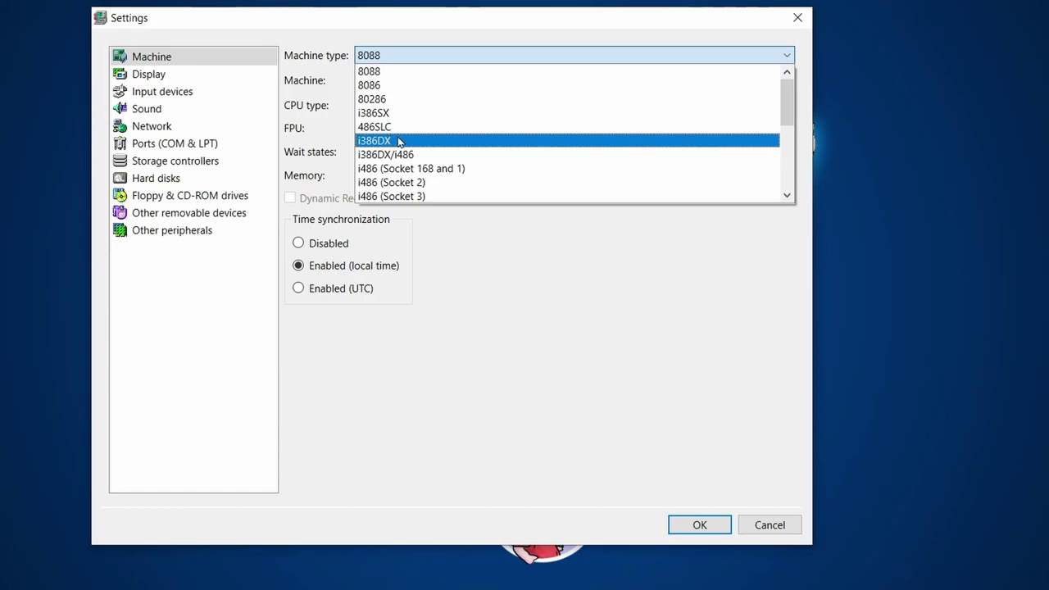
scroll(400, 142, down, 1)
scroll(407, 154, down, 1)
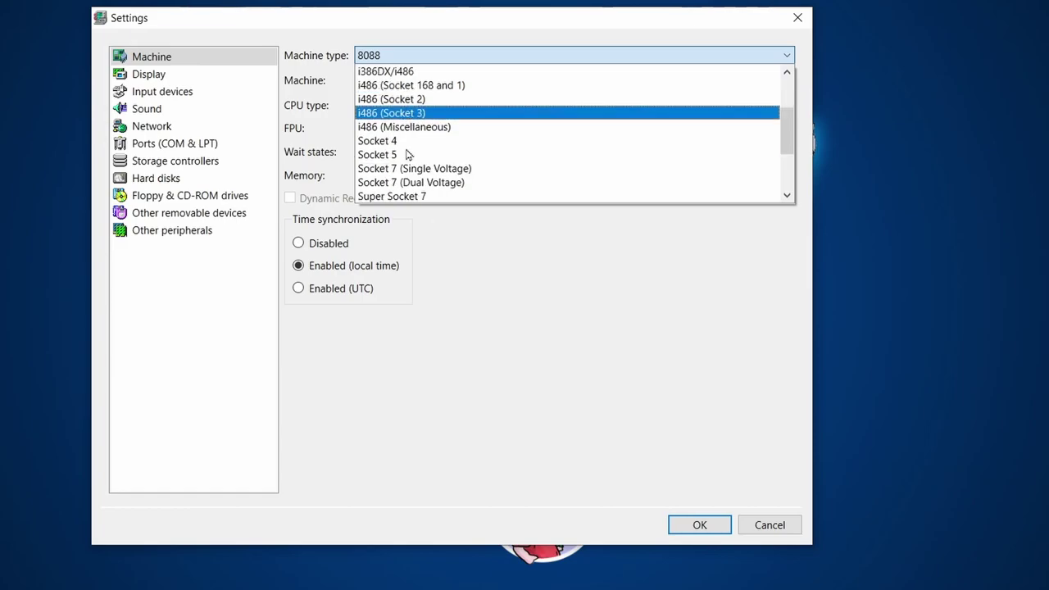
scroll(402, 168, down, 3)
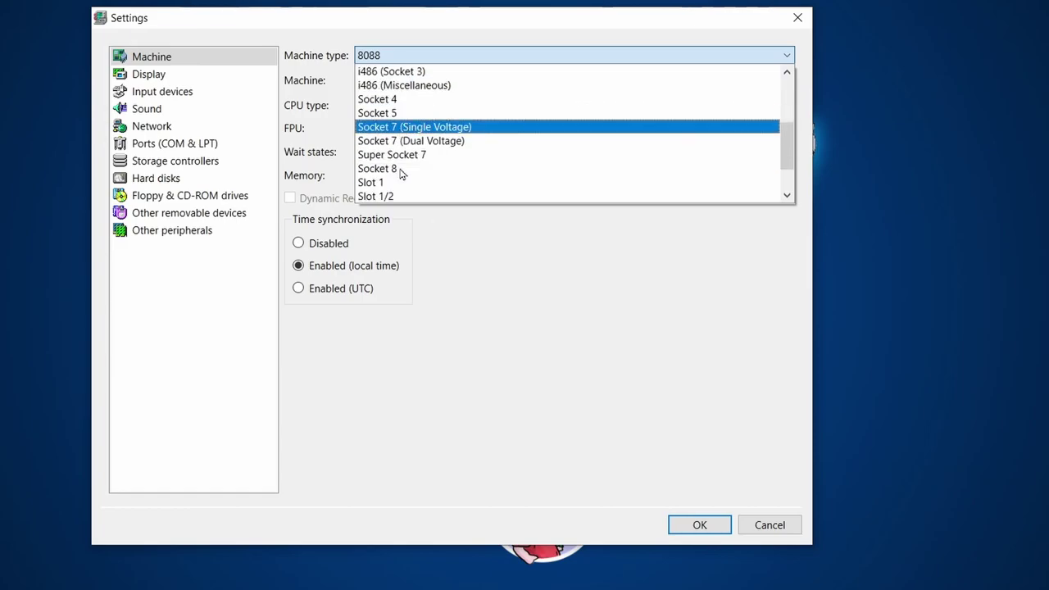
click(383, 127)
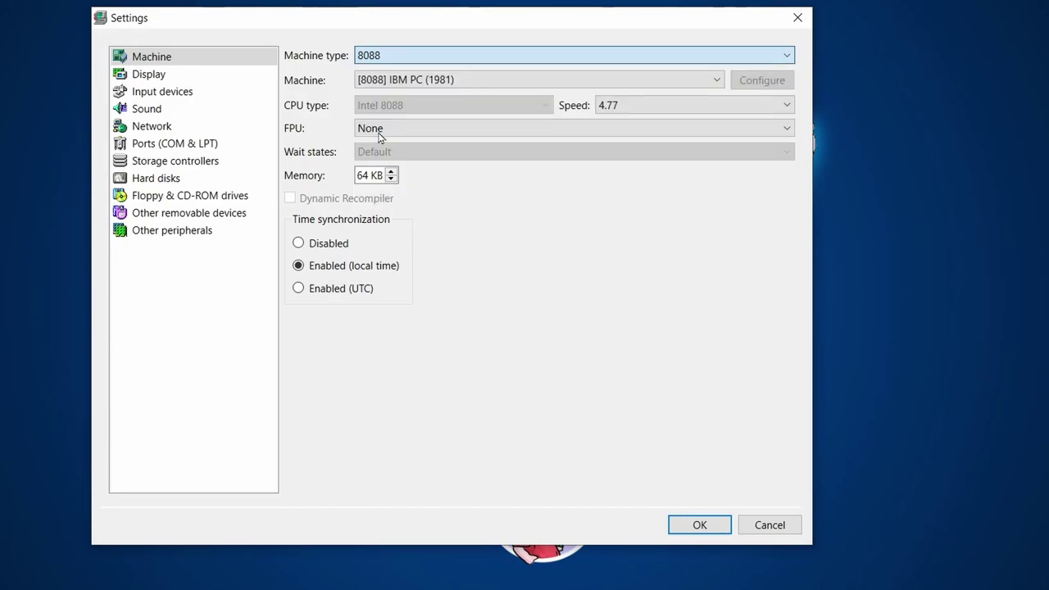
click(402, 55)
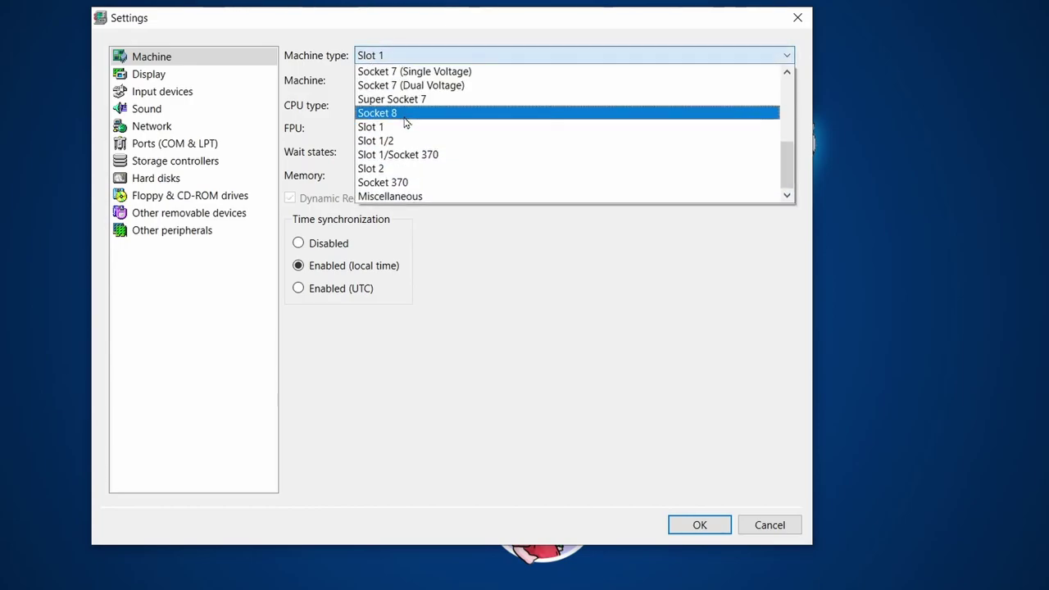
scroll(416, 152, up, 2)
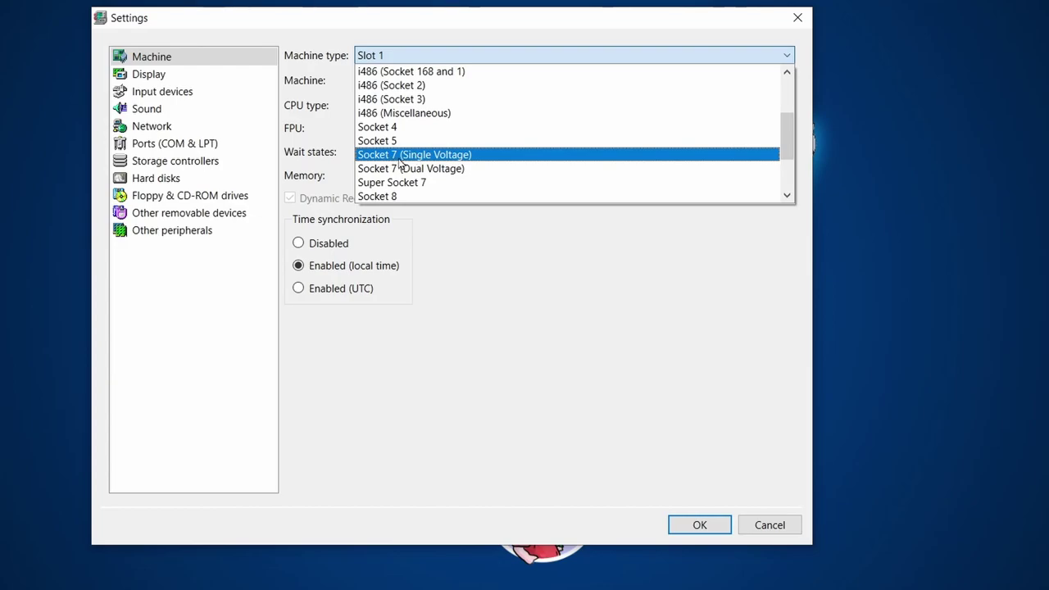
click(400, 157)
click(450, 82)
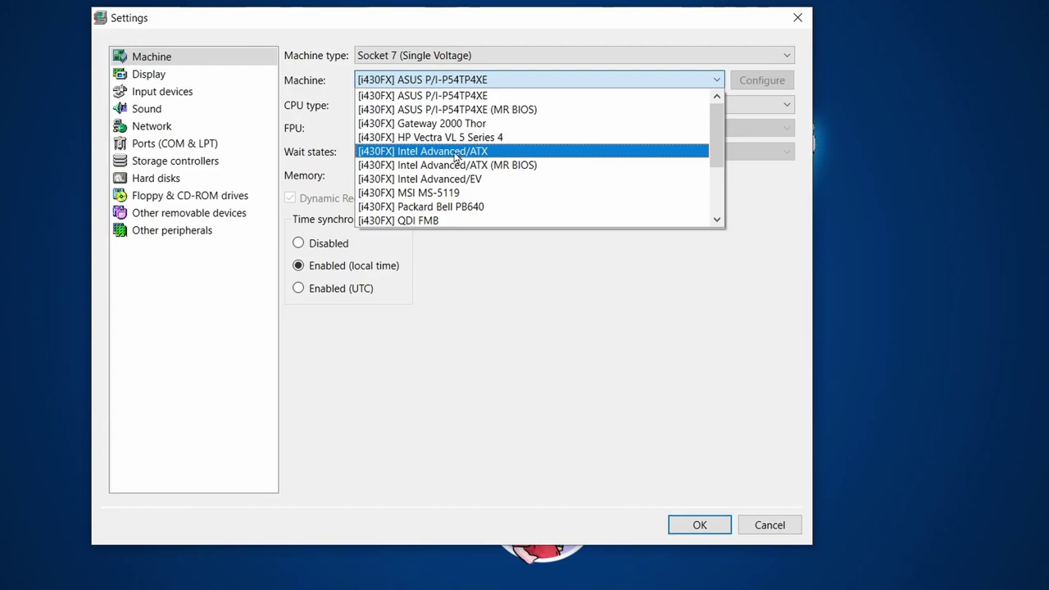
key(Escape)
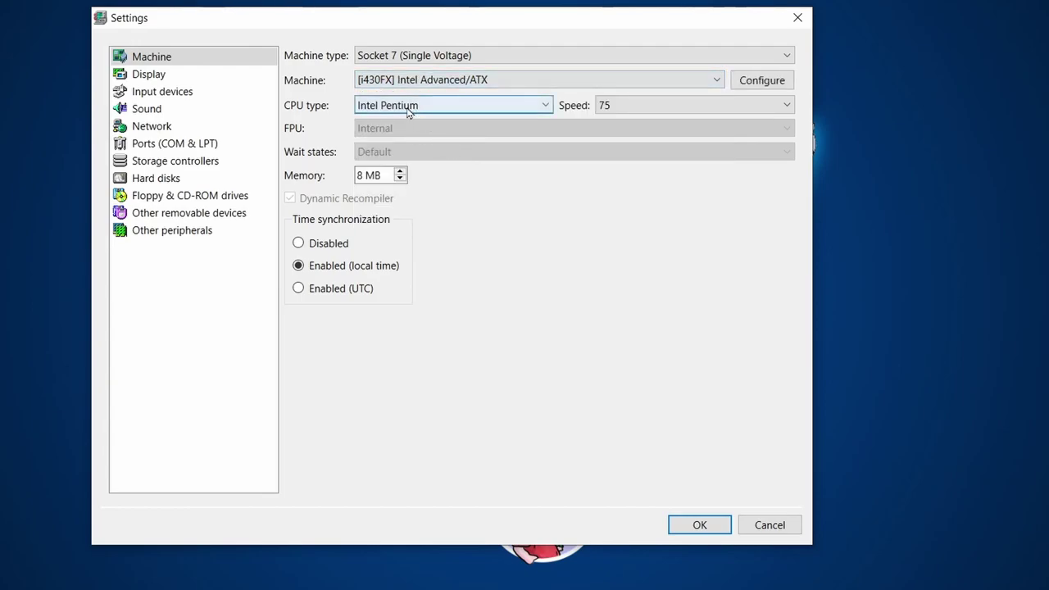
- Set the Intel Pentium CPU speed to 120 and the machine's memory to 16 MB
click(680, 108)
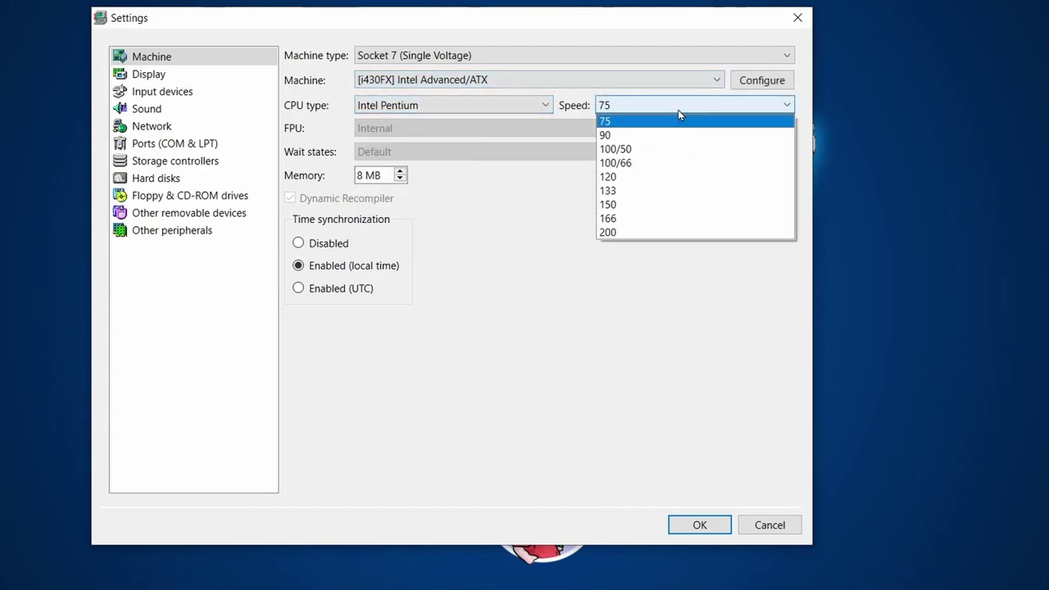
click(627, 177)
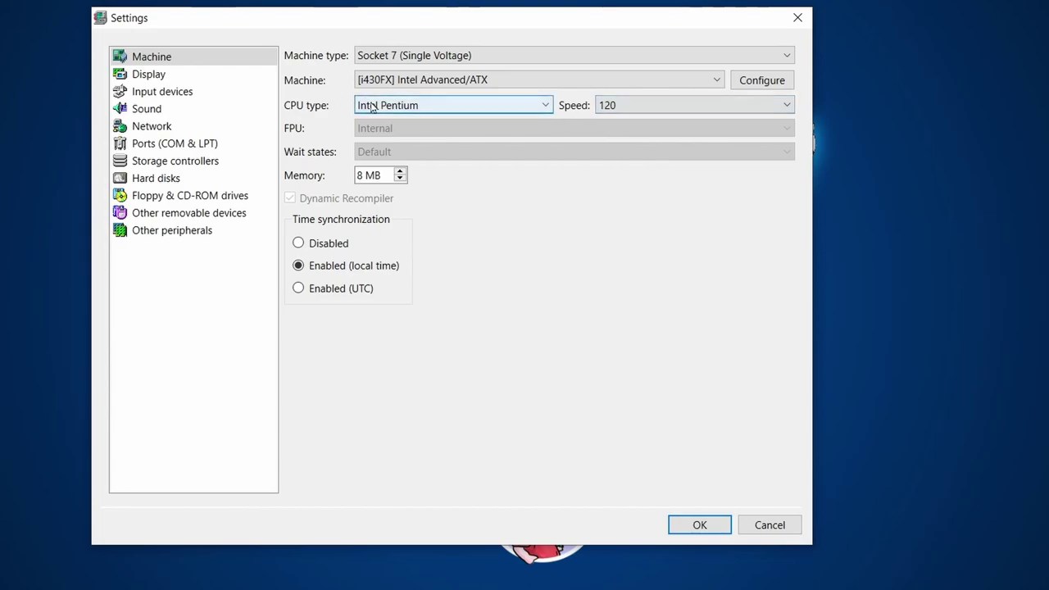
click(399, 174)
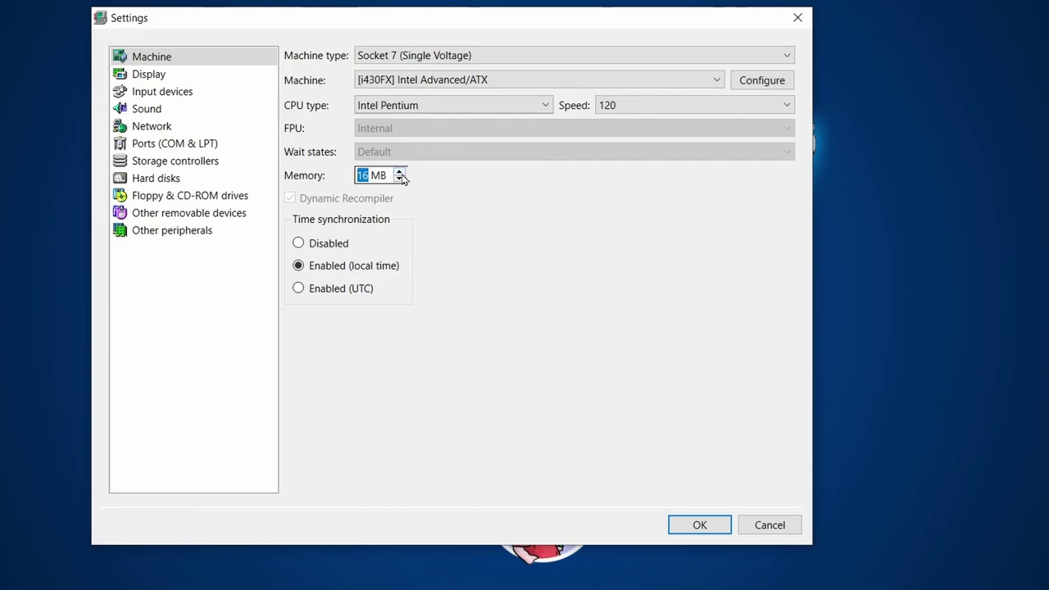
- Set the primary video card to [PCI] S3 Trio32 (Diamond Stealth SE) and accept its 2 MB memory size
click(156, 82)
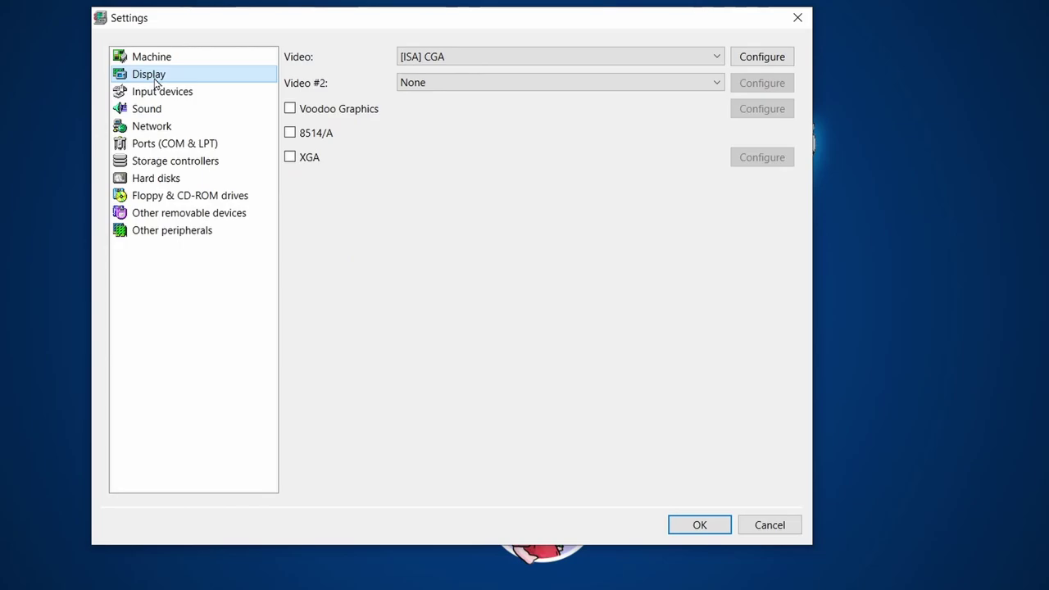
click(474, 60)
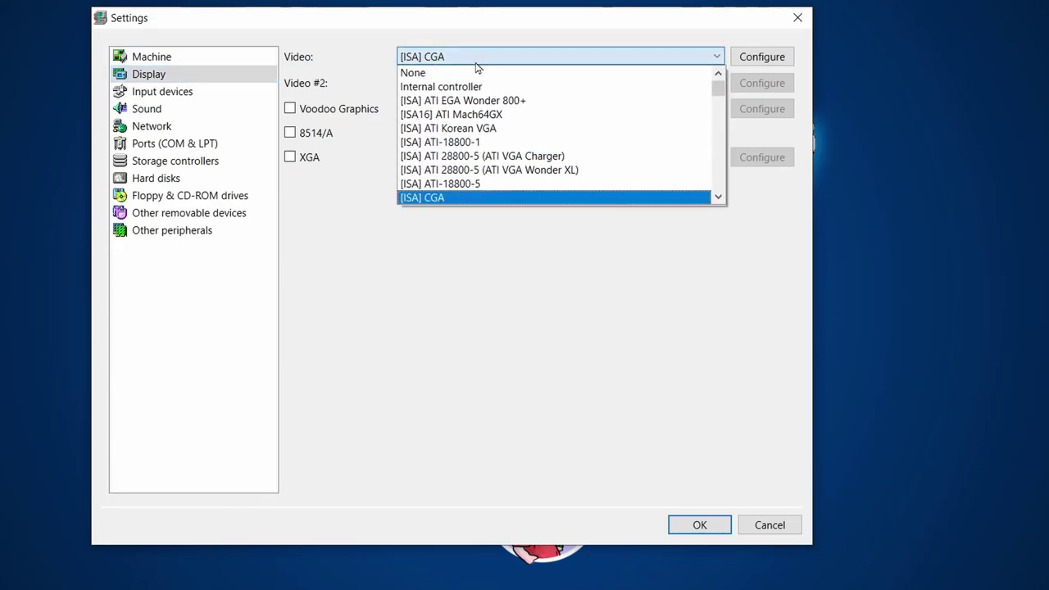
drag(719, 90, 724, 199)
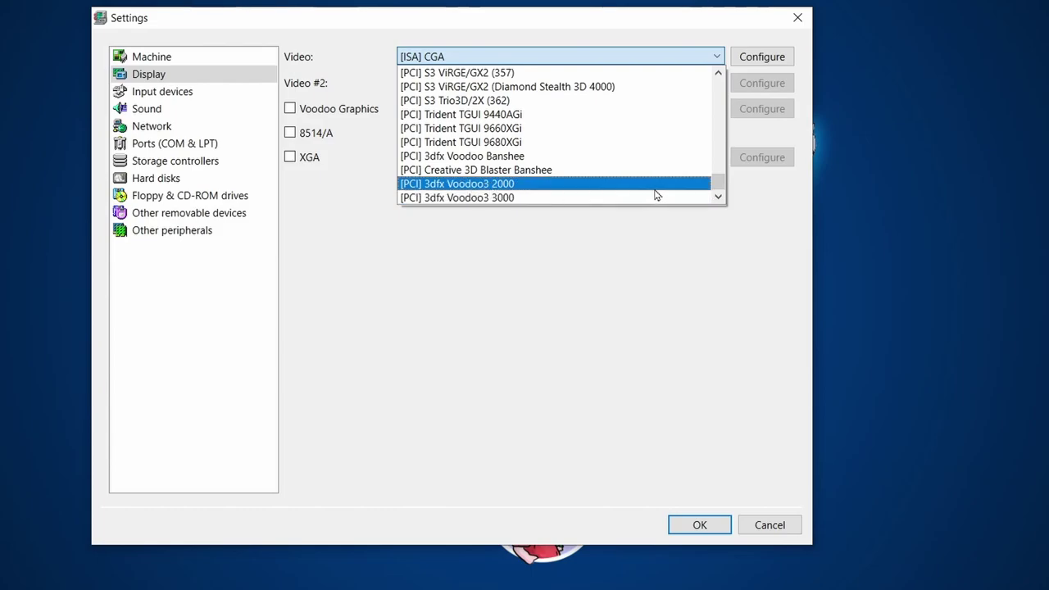
drag(716, 183, 720, 167)
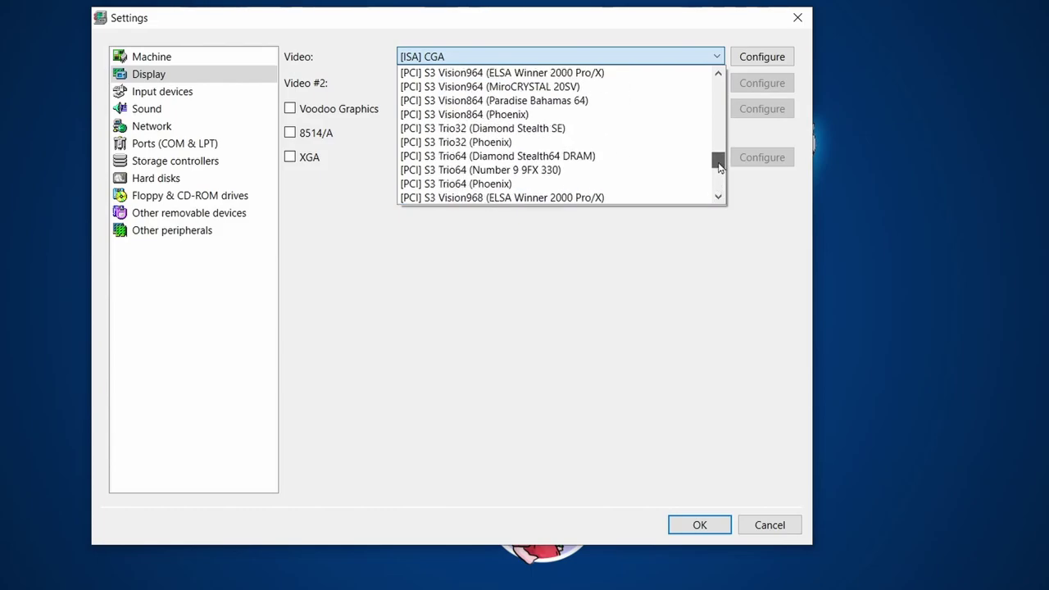
click(507, 133)
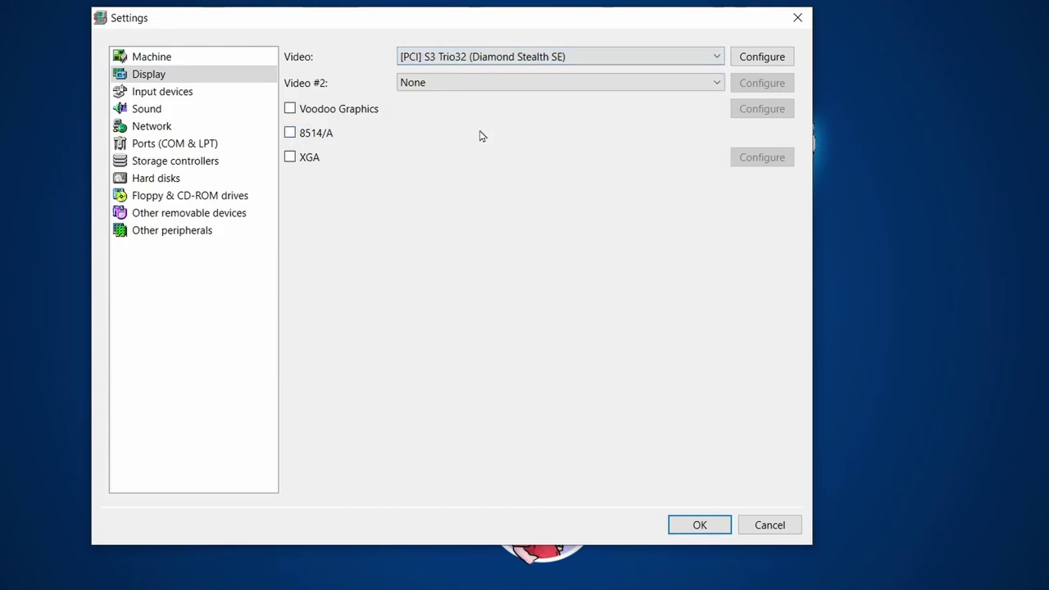
click(755, 60)
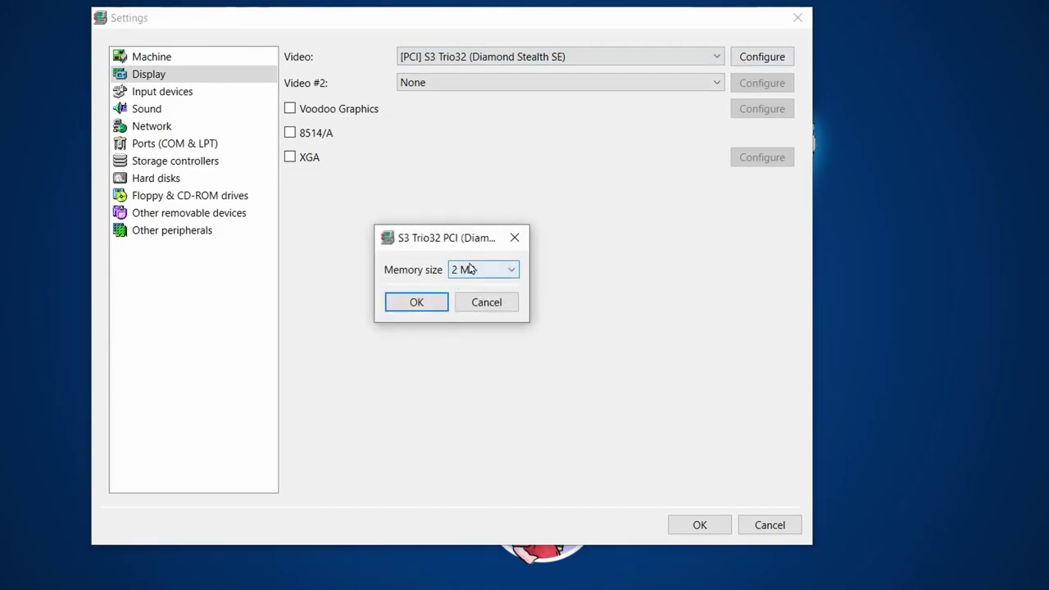
click(444, 304)
click(425, 310)
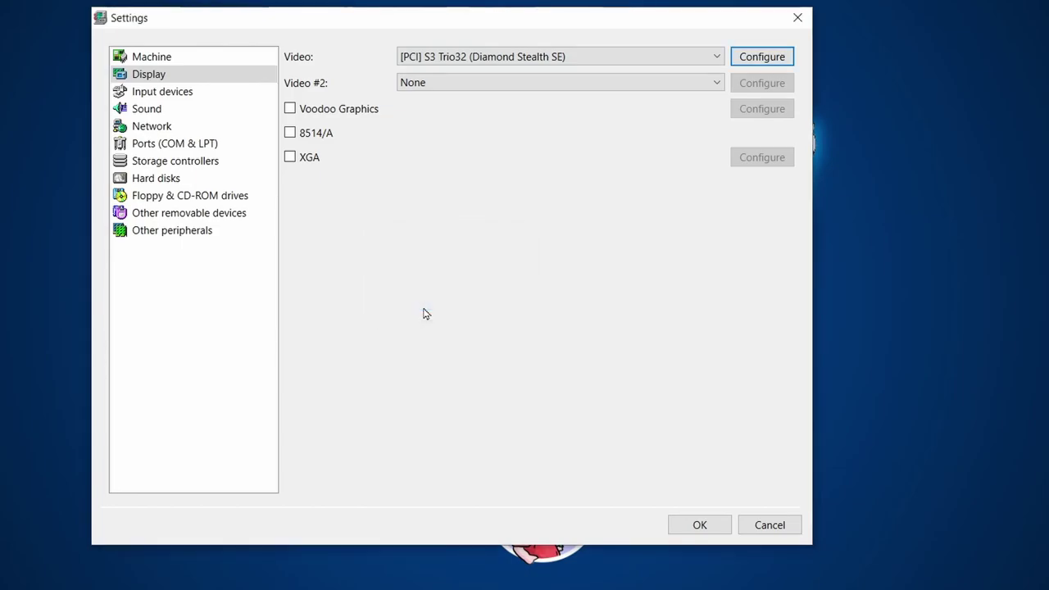
- Set the mouse to Standard PS/2 Mouse in the input devices and keep the joystick at None
click(188, 97)
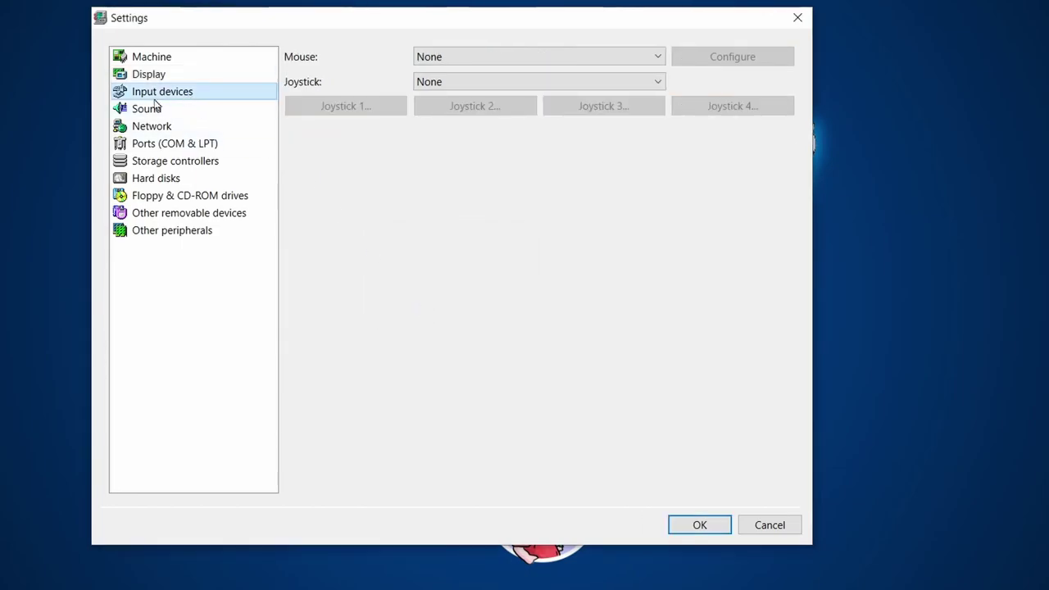
click(450, 58)
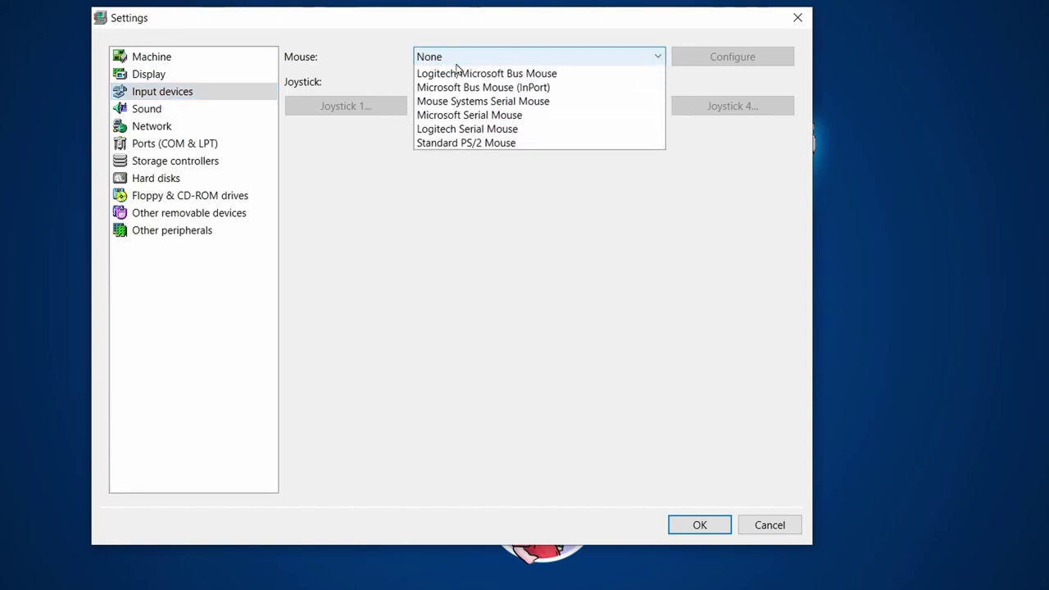
click(478, 160)
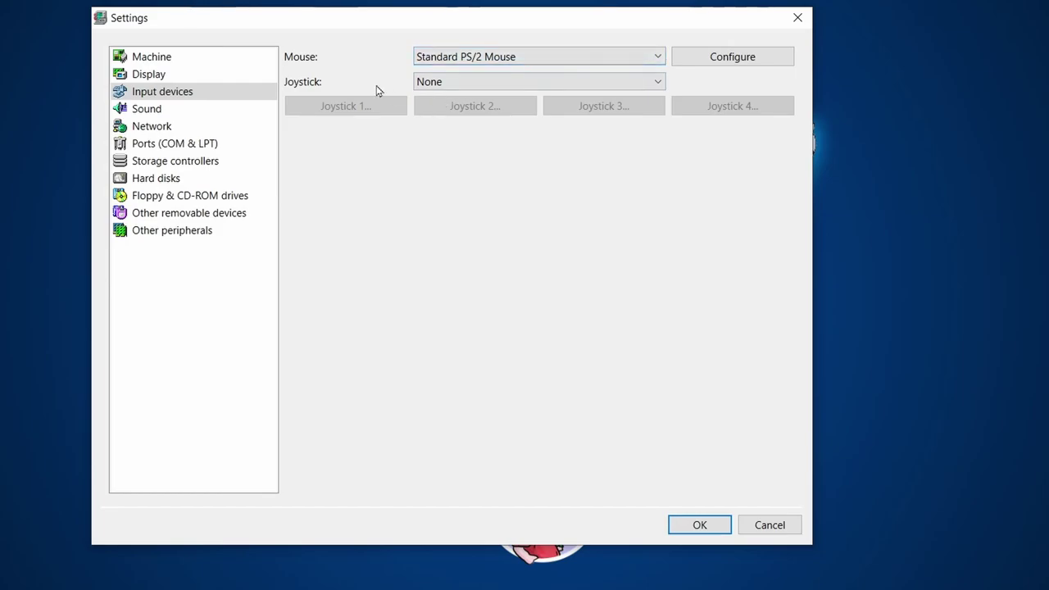
click(461, 86)
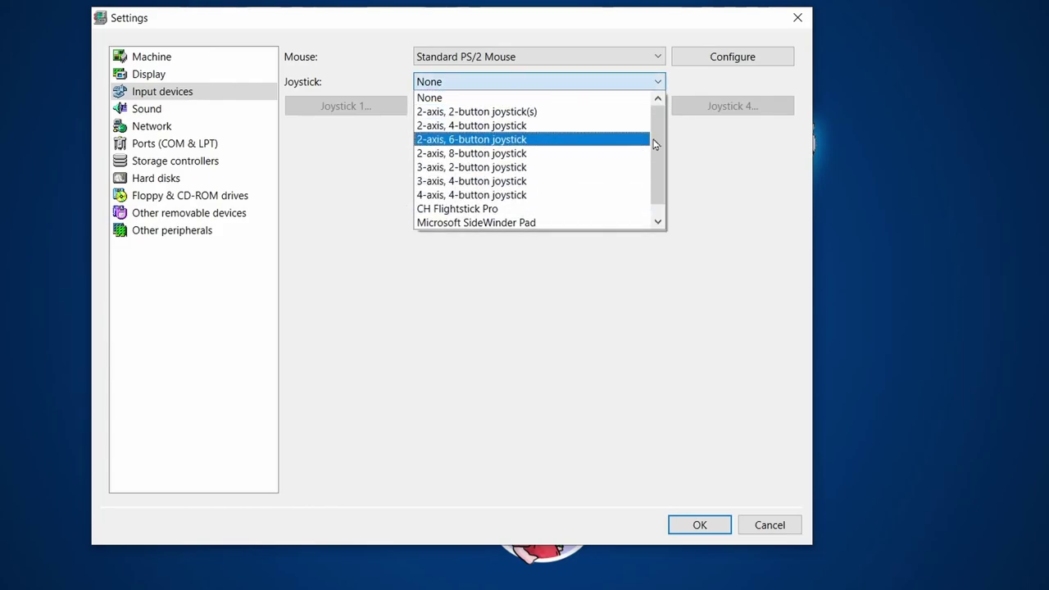
mouse_move(659, 141)
mouse_down()
mouse_move(664, 163)
mouse_move(665, 123)
mouse_up()
click(636, 95)
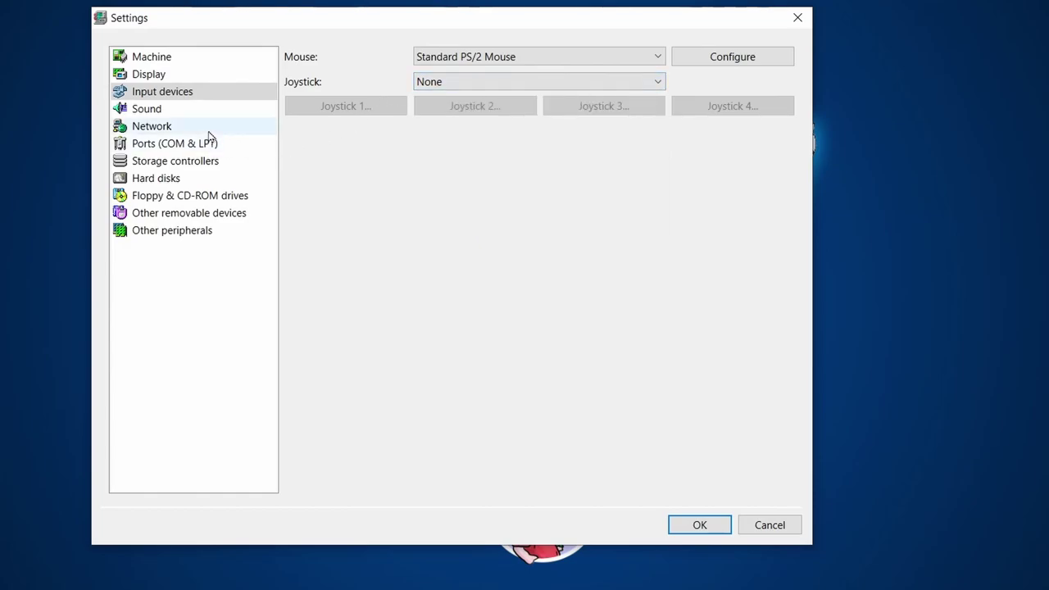
- Set the sound card to [ISA16] Sound Blaster AWE32, review its device configuration and accept it
click(166, 110)
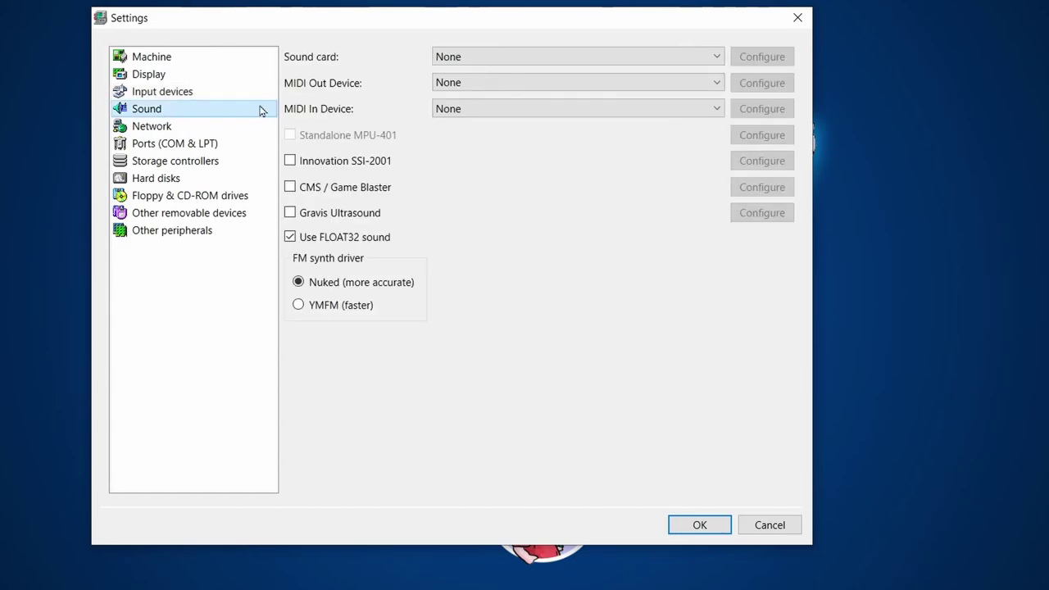
click(496, 59)
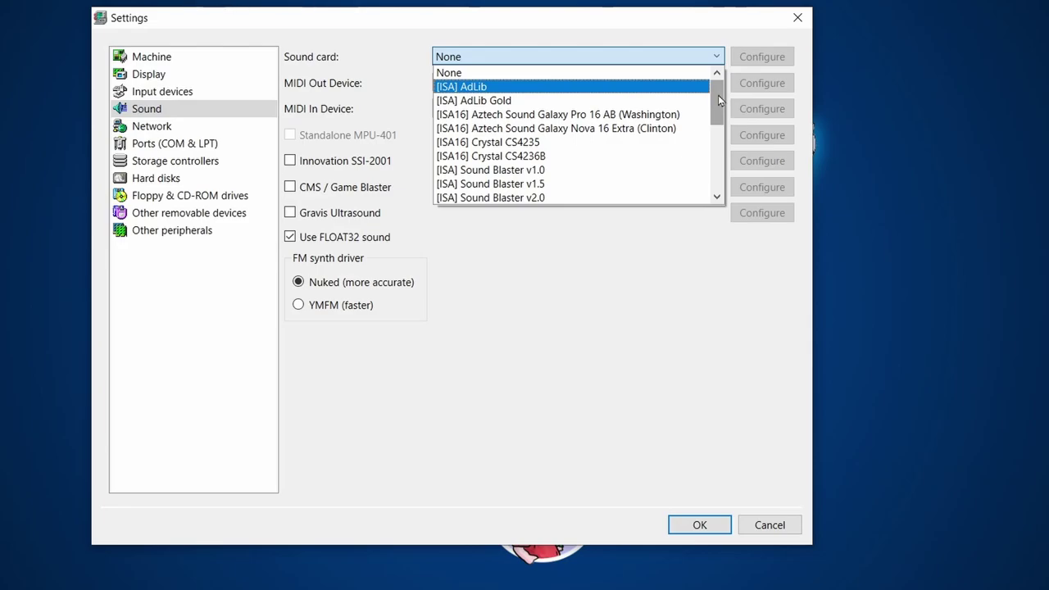
drag(718, 100, 718, 153)
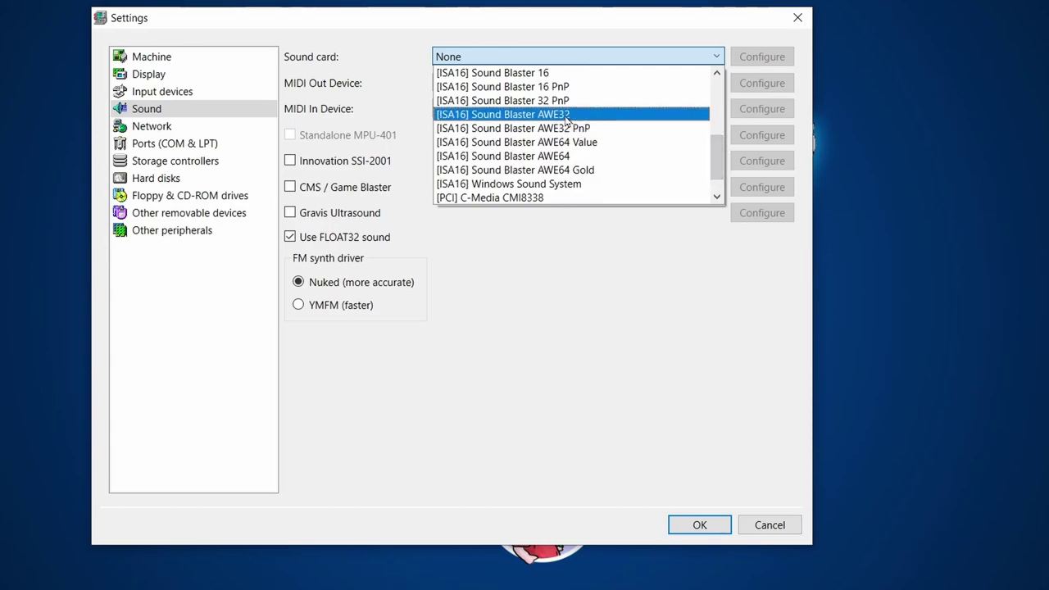
click(566, 120)
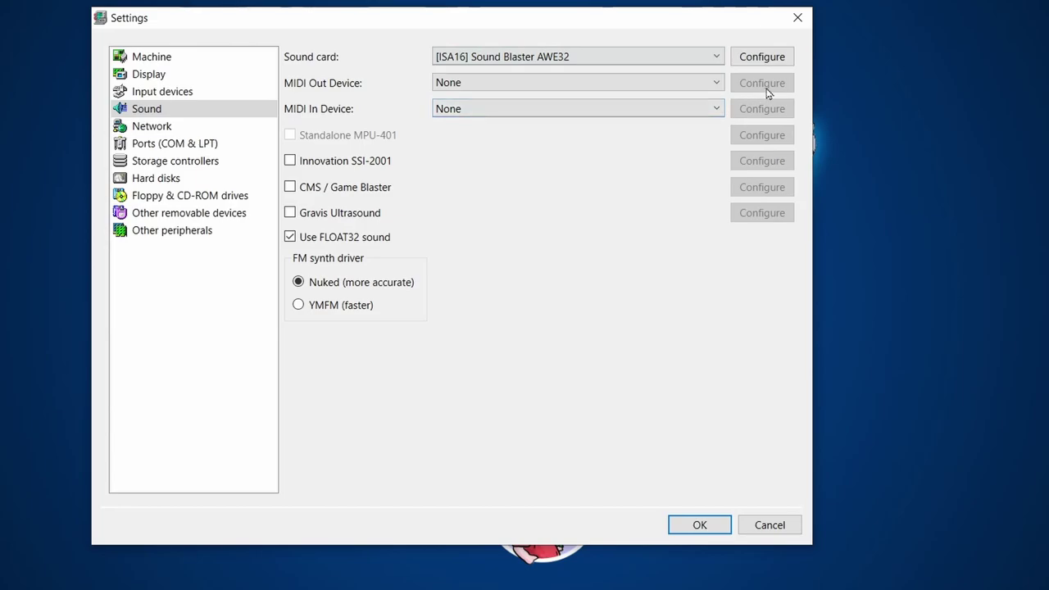
click(763, 59)
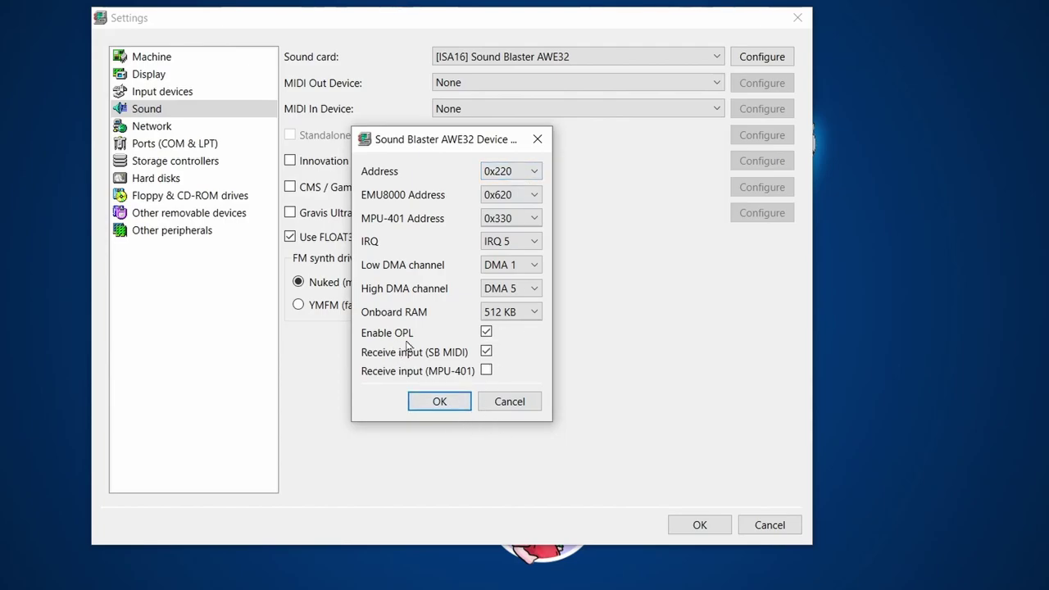
click(486, 350)
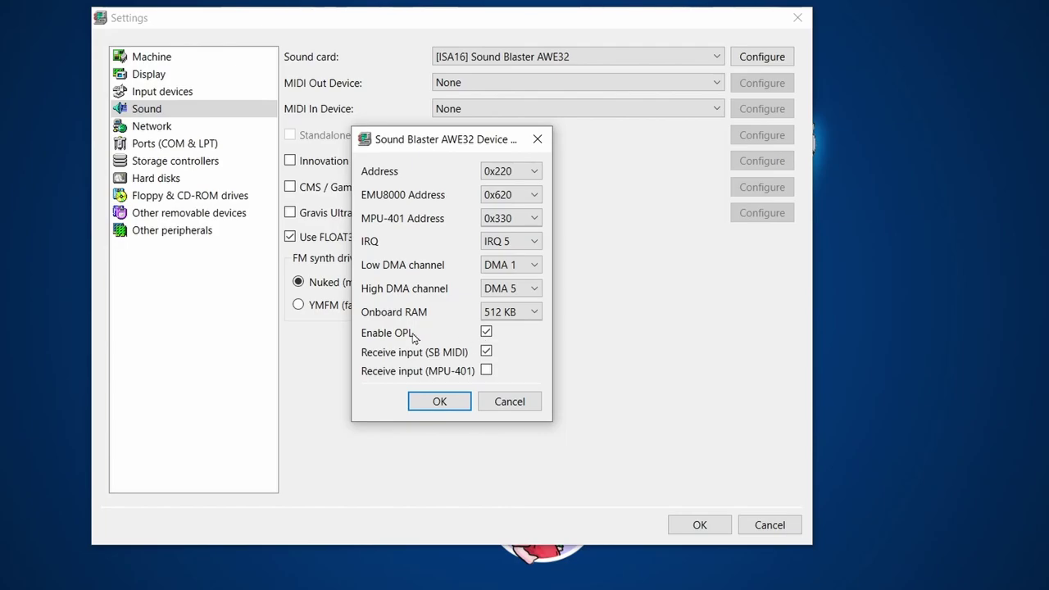
click(443, 400)
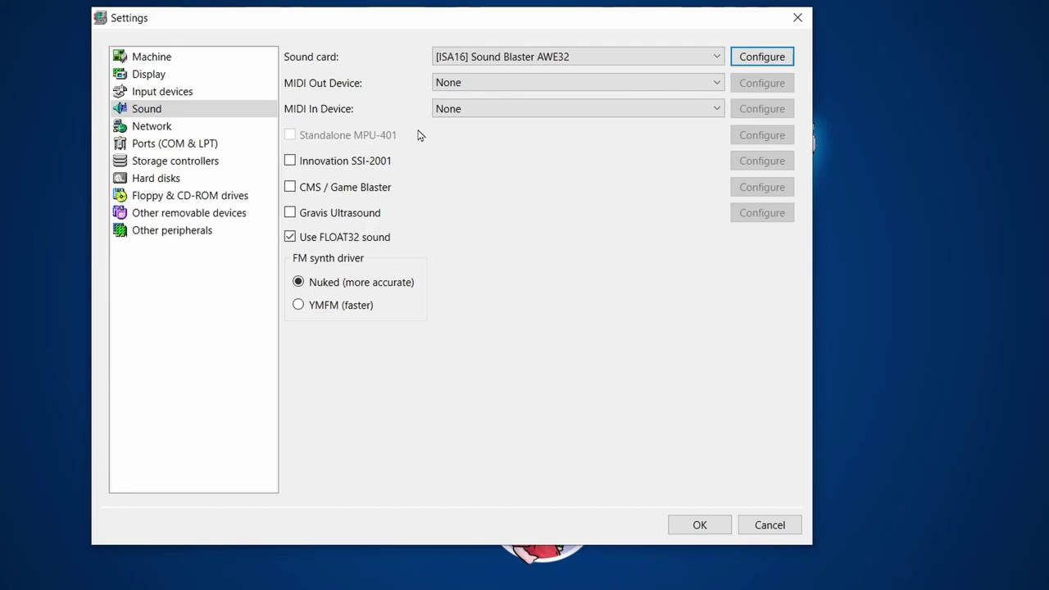
- Check the available MIDI Out and MIDI In devices and keep both at None
click(478, 82)
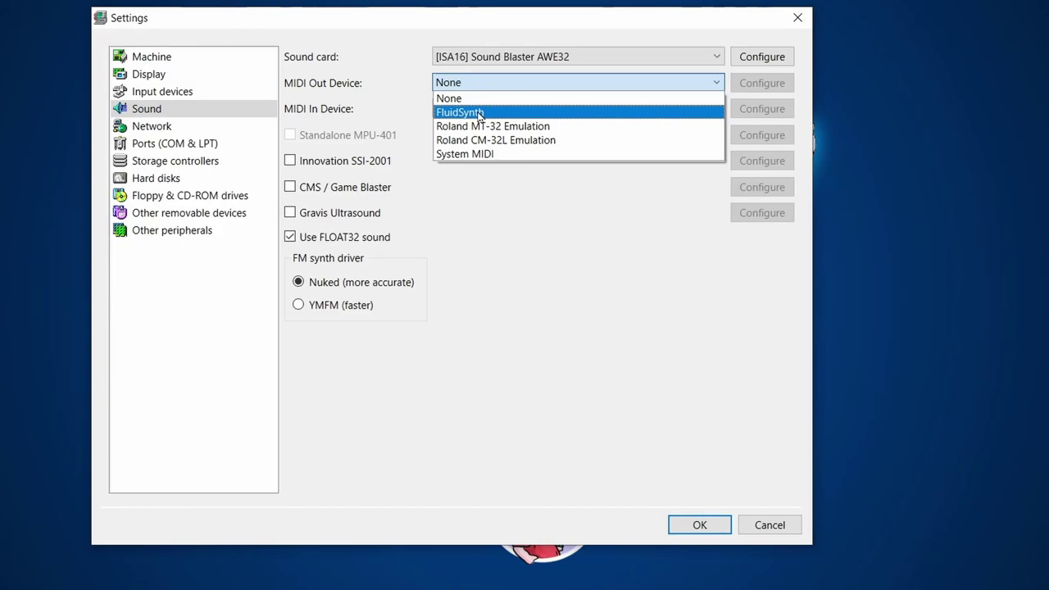
click(482, 96)
click(480, 113)
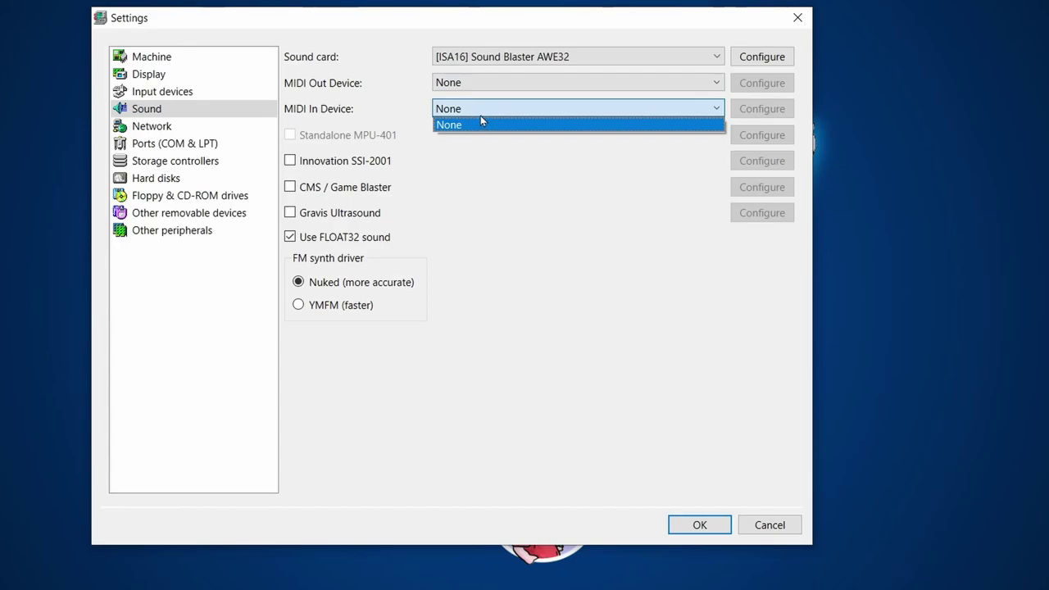
click(478, 124)
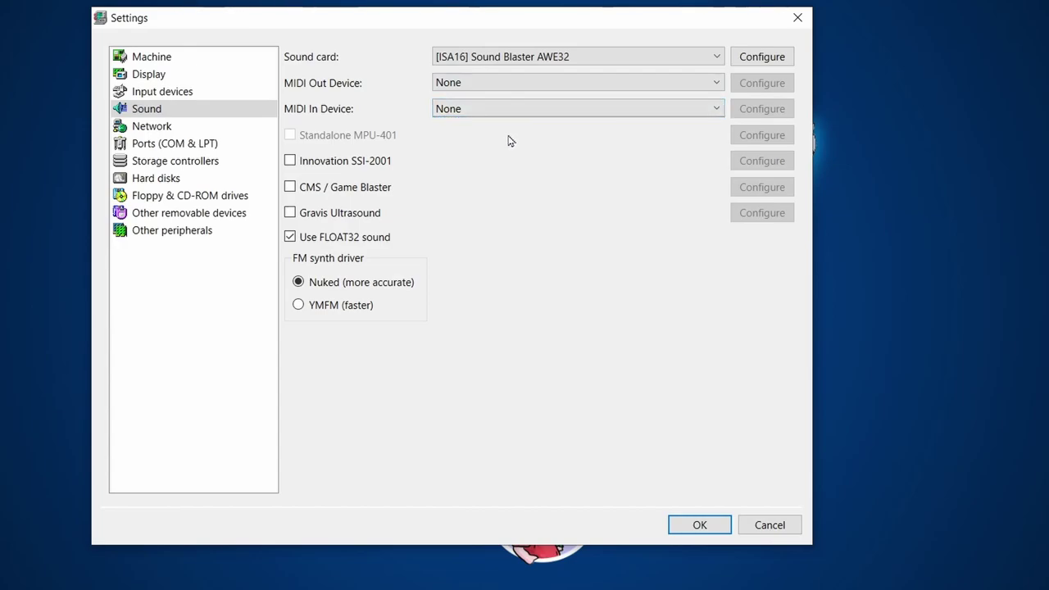
- View the network settings and the serial and parallel port settings
click(156, 127)
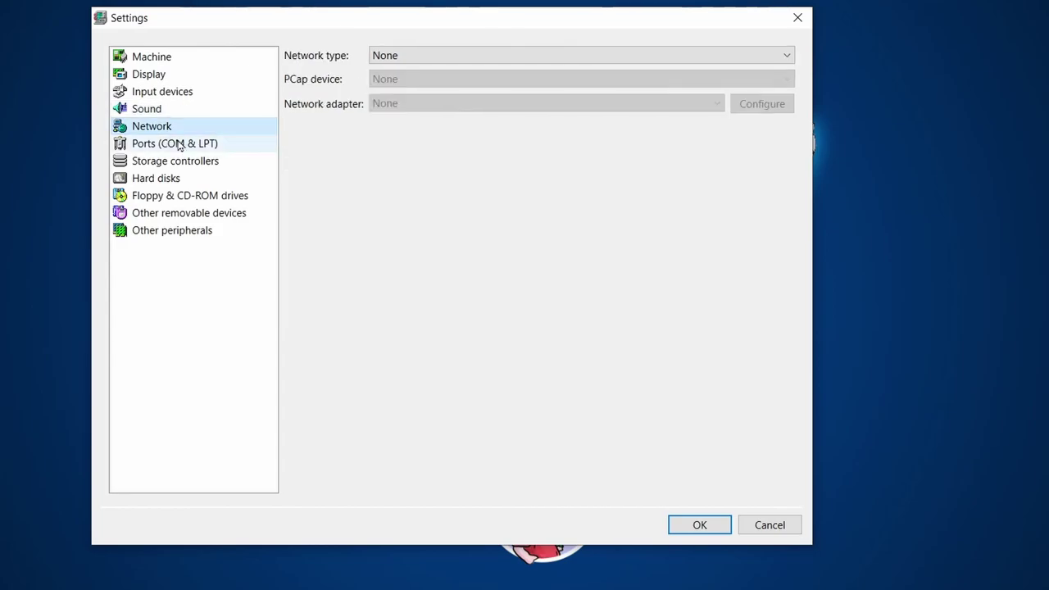
click(181, 146)
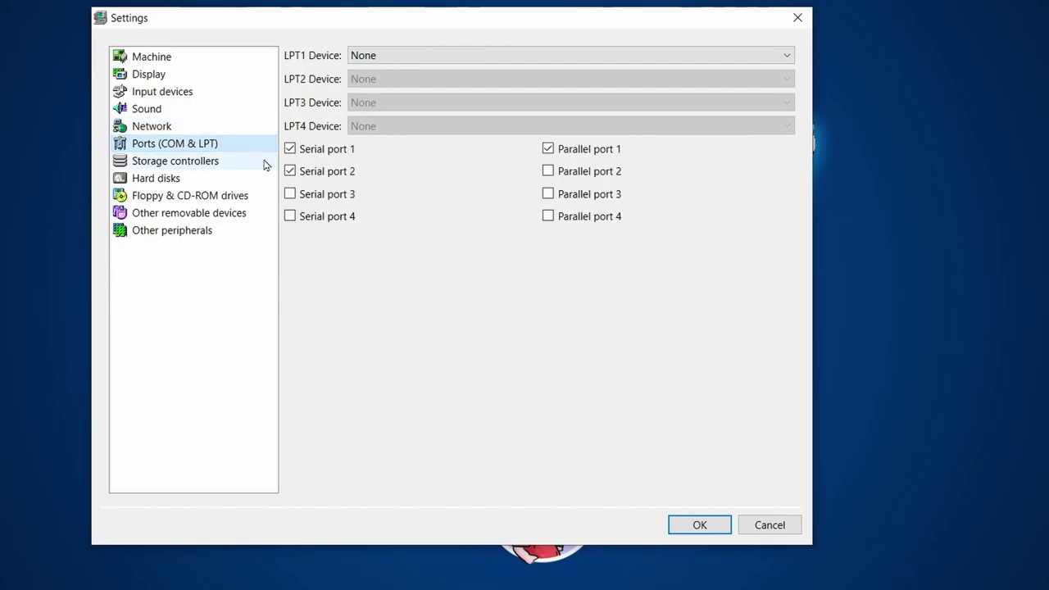
- Keep the LPT1 device at None and set the storage HD controller to Internal controller
click(395, 56)
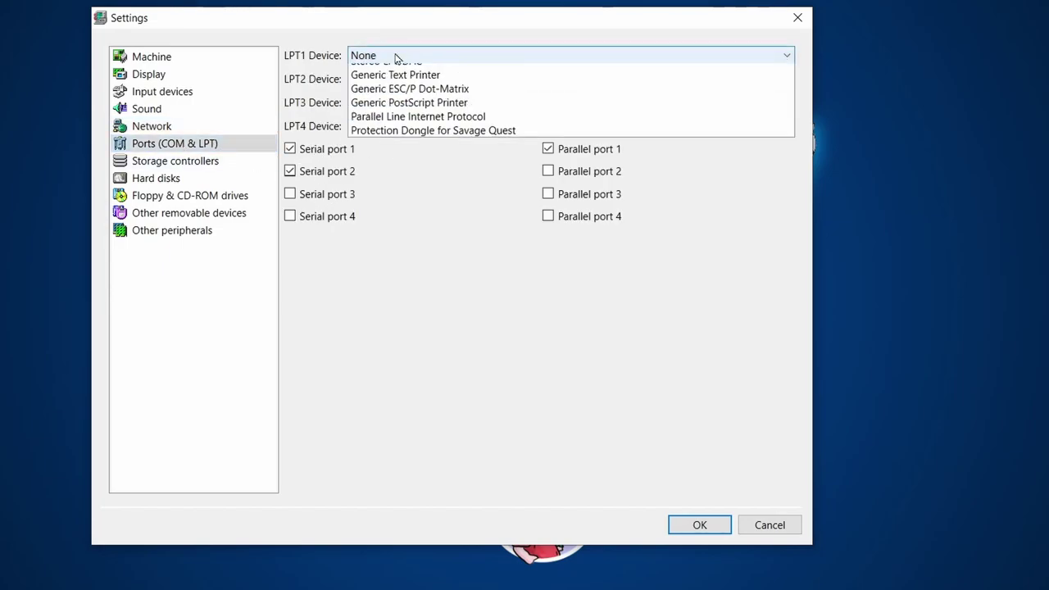
click(403, 45)
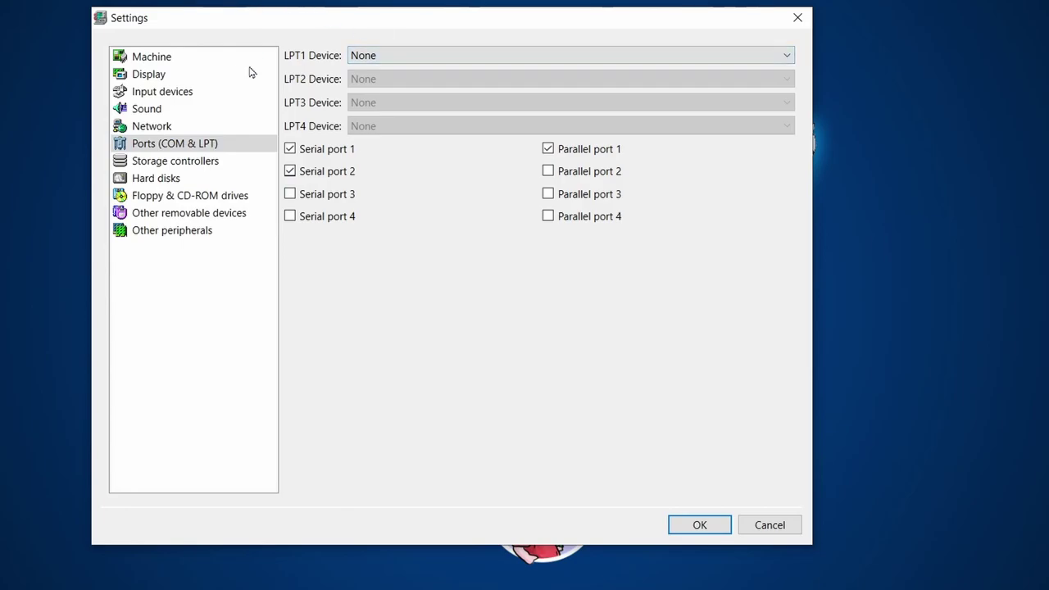
click(195, 162)
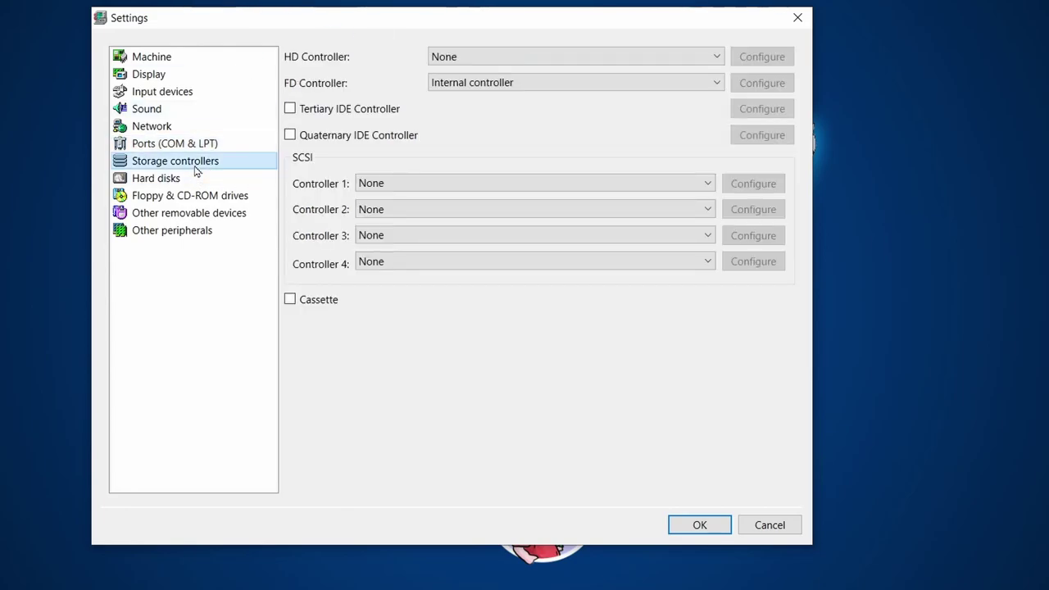
click(480, 62)
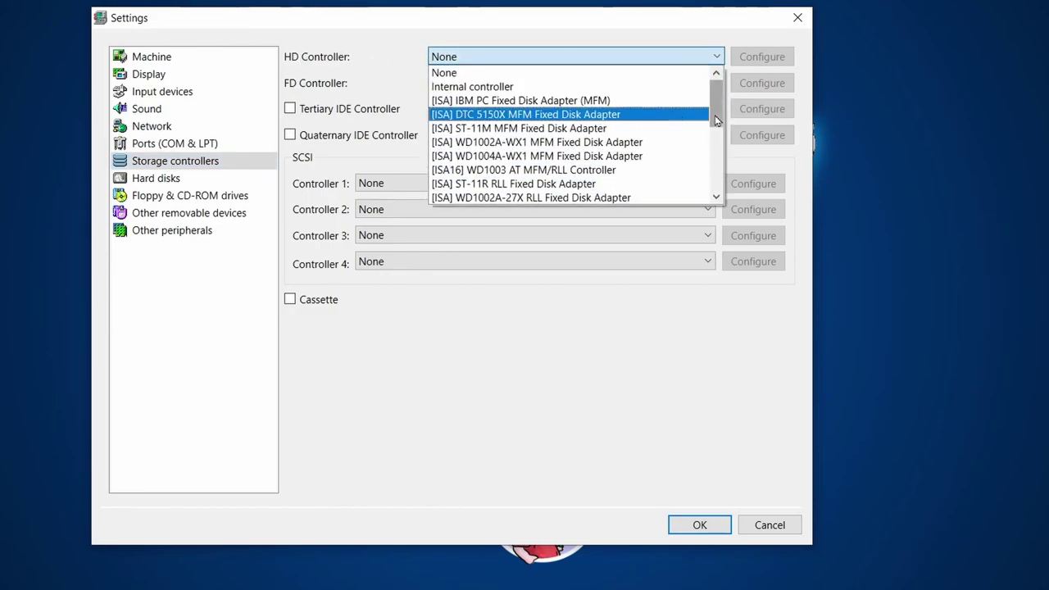
drag(716, 107, 725, 135)
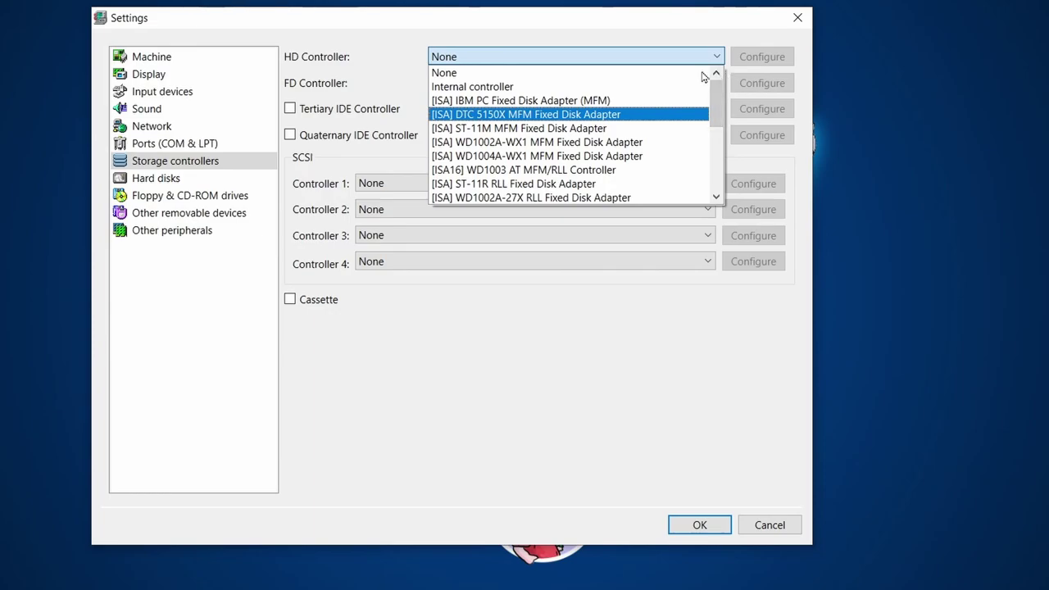
click(576, 87)
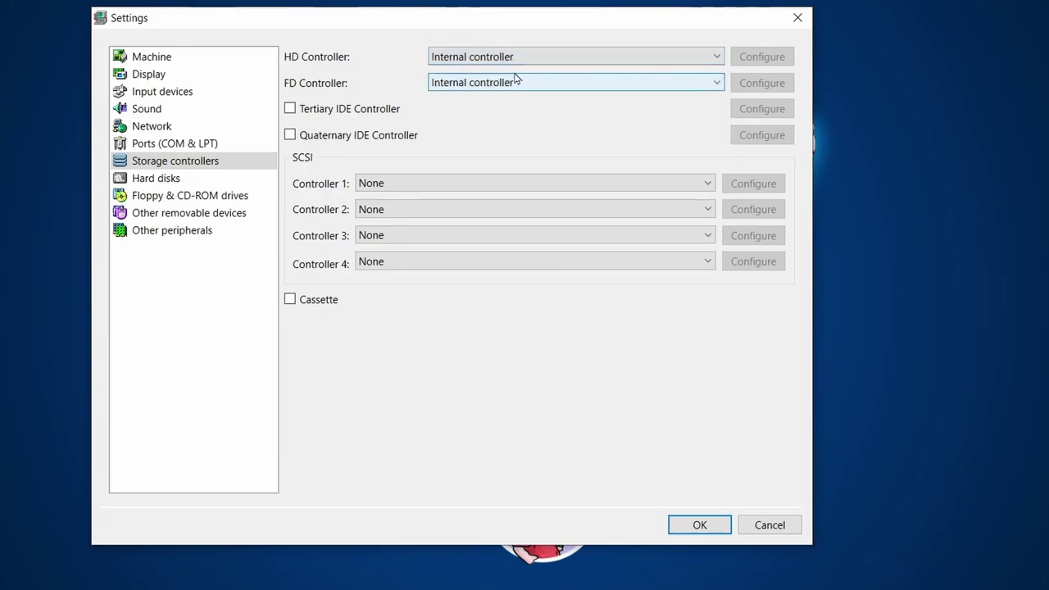
- Begin adding a new hard disk and choose the type 110 MB (CHS: 1024, 13, 17)
click(197, 178)
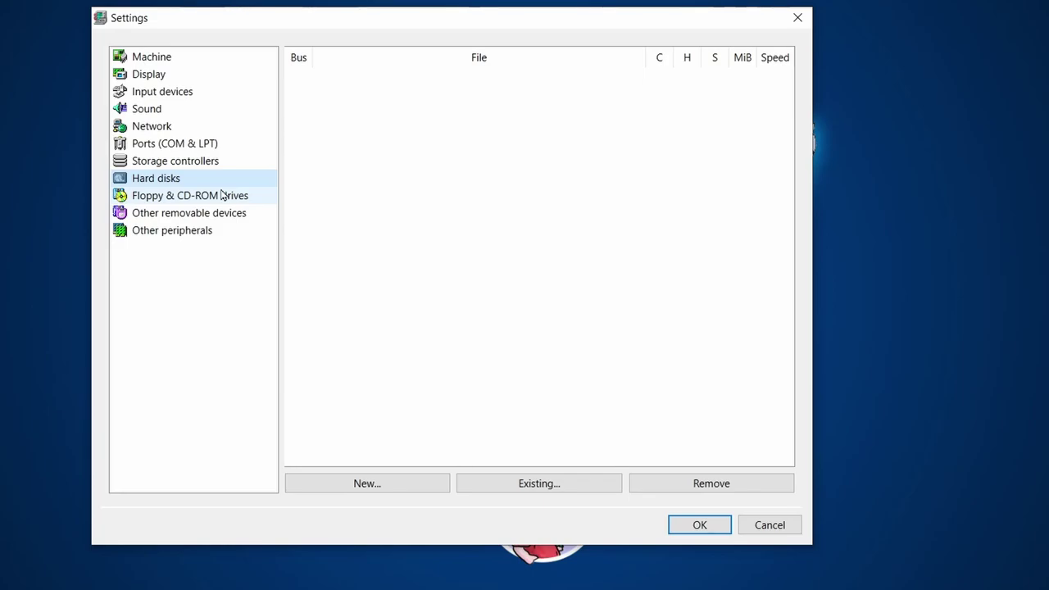
click(379, 486)
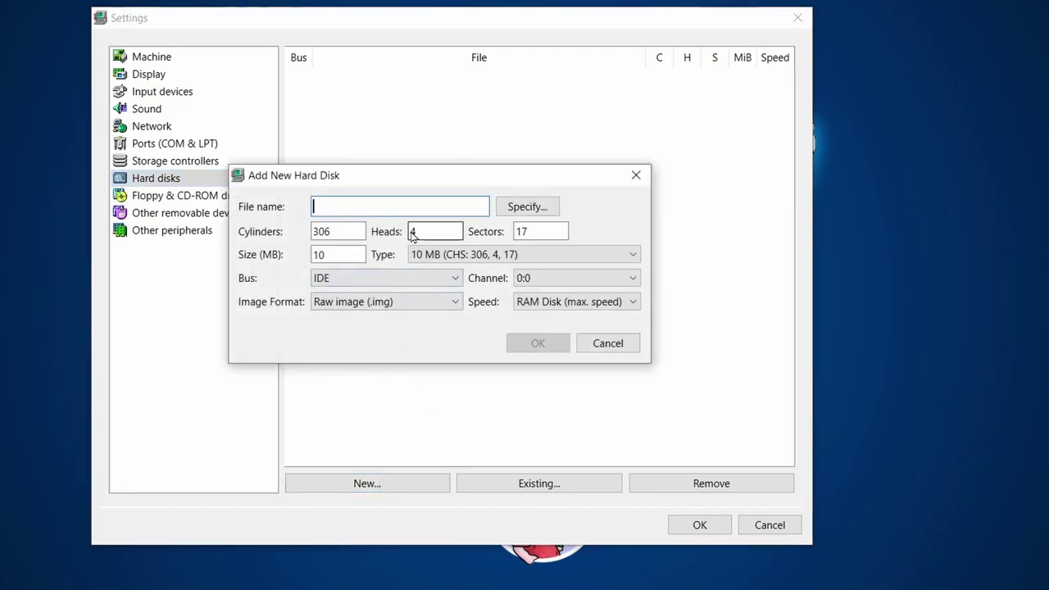
click(631, 254)
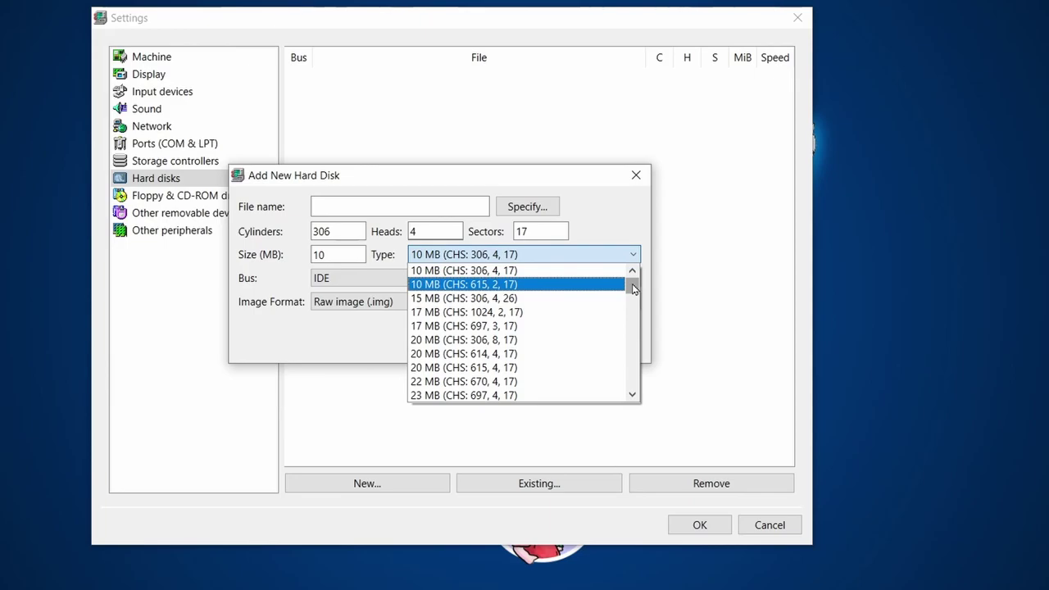
drag(633, 289, 648, 356)
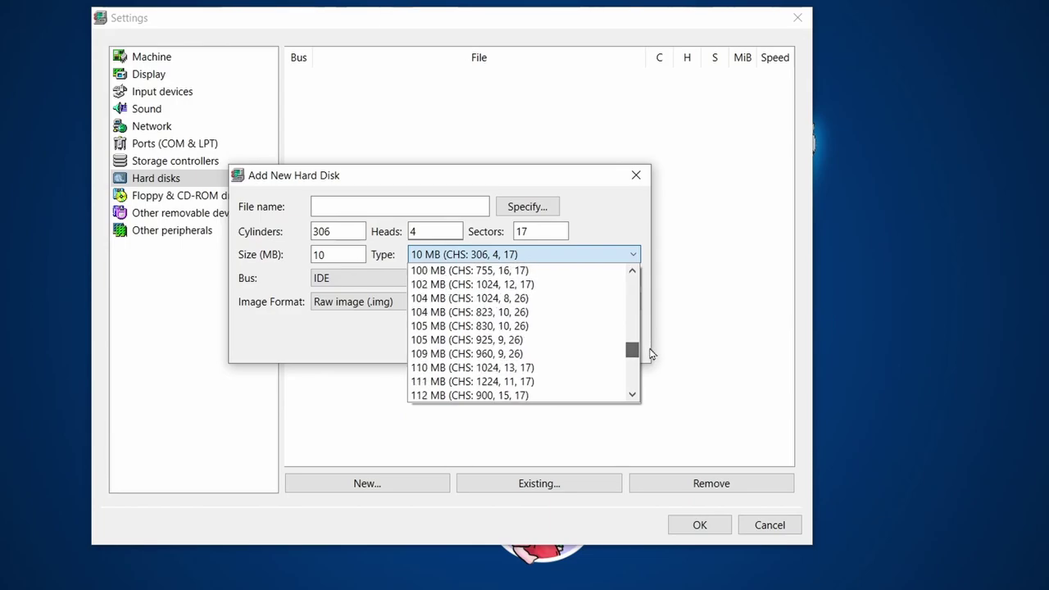
click(466, 373)
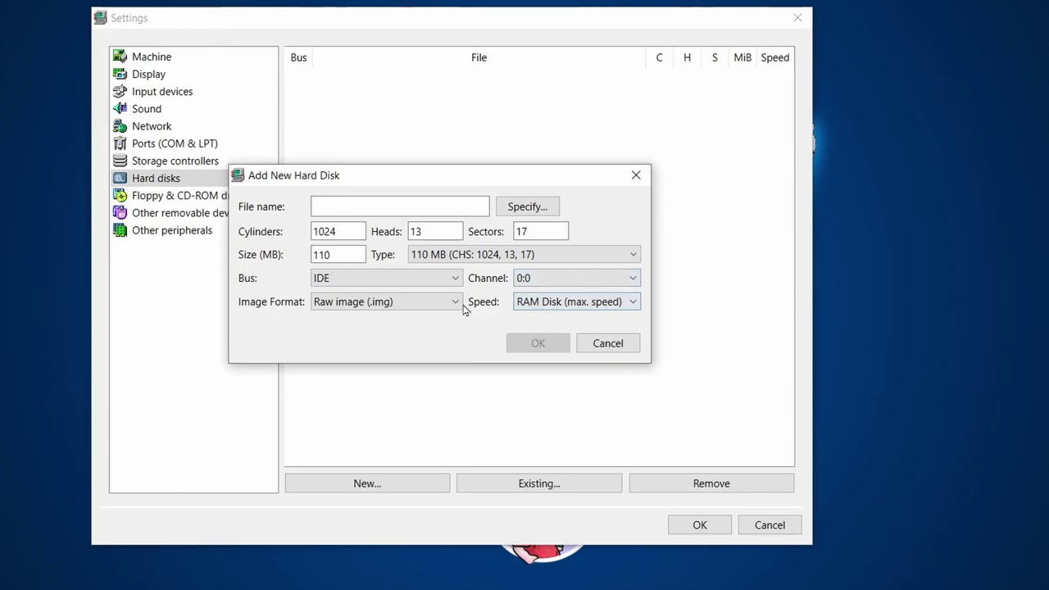
- Keep the new hard disk on the IDE bus and choose Raw image (.img) as its image format
click(382, 283)
click(380, 284)
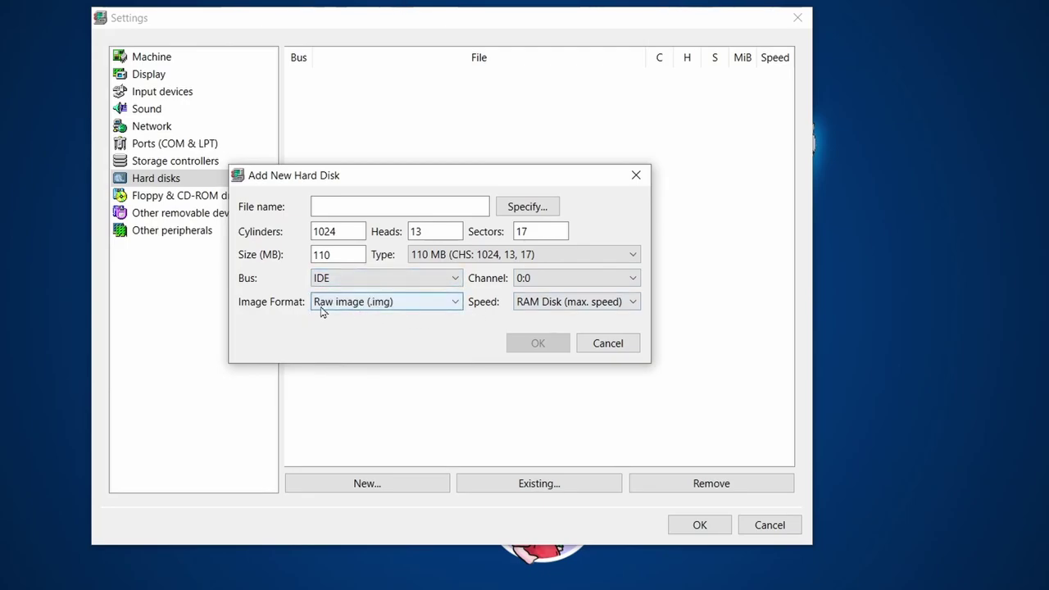
click(379, 303)
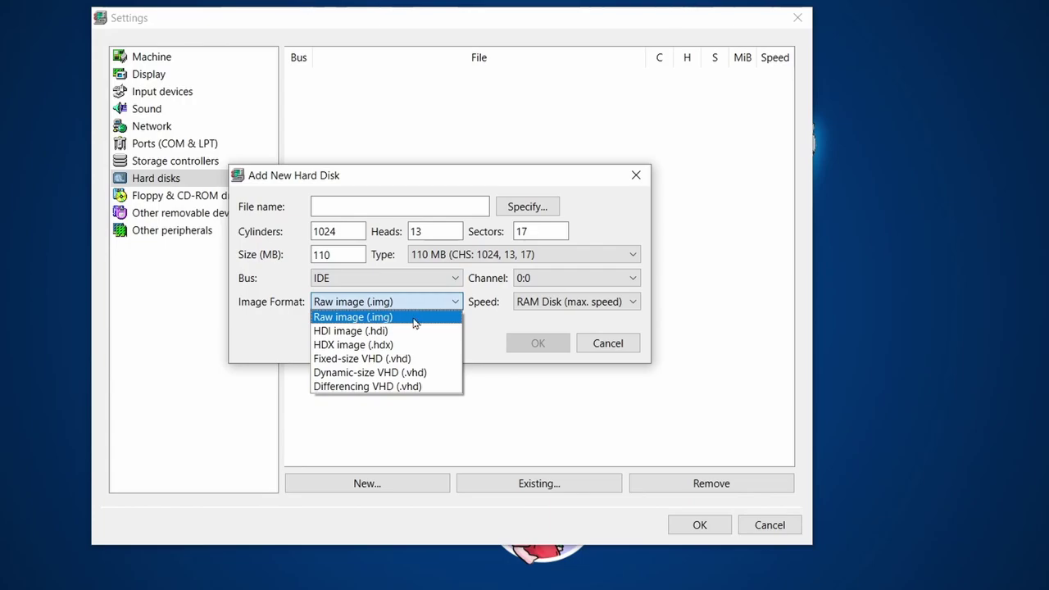
click(422, 320)
click(345, 259)
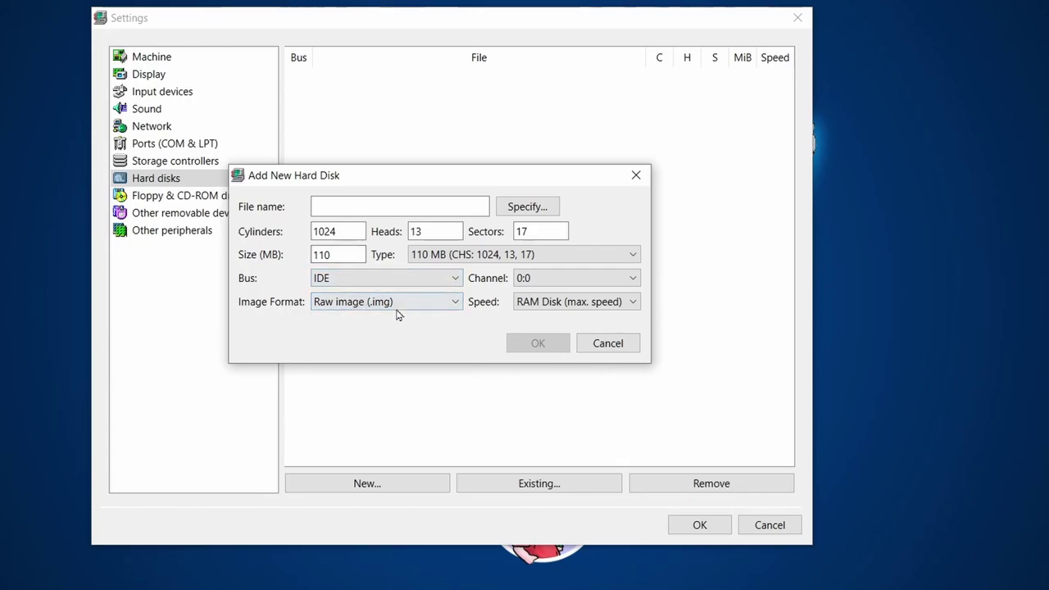
- Create a folder named hdd inside the 86Box folder as the disk image location and open it
click(387, 212)
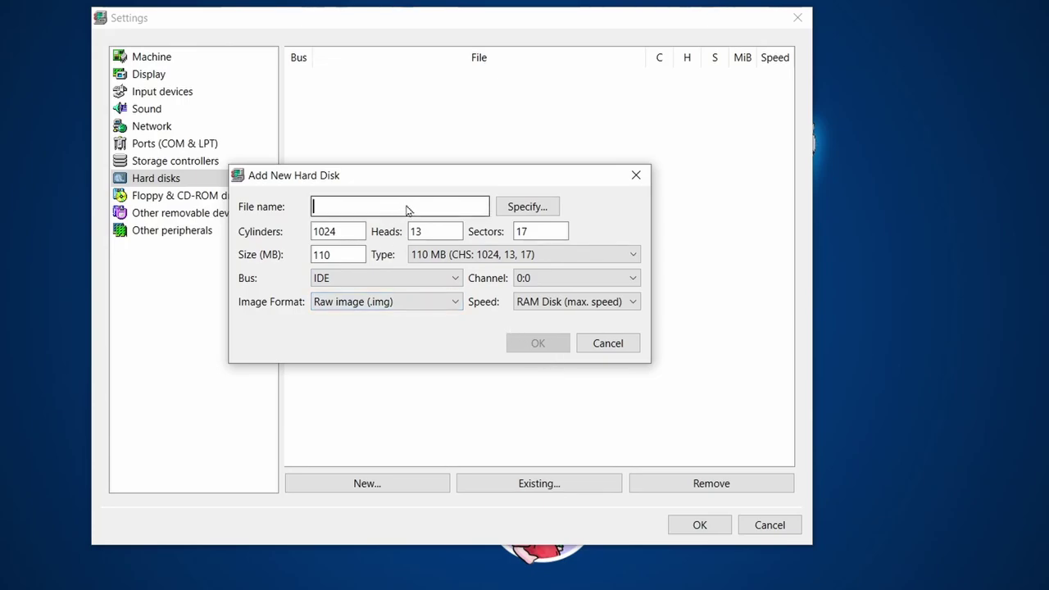
click(530, 208)
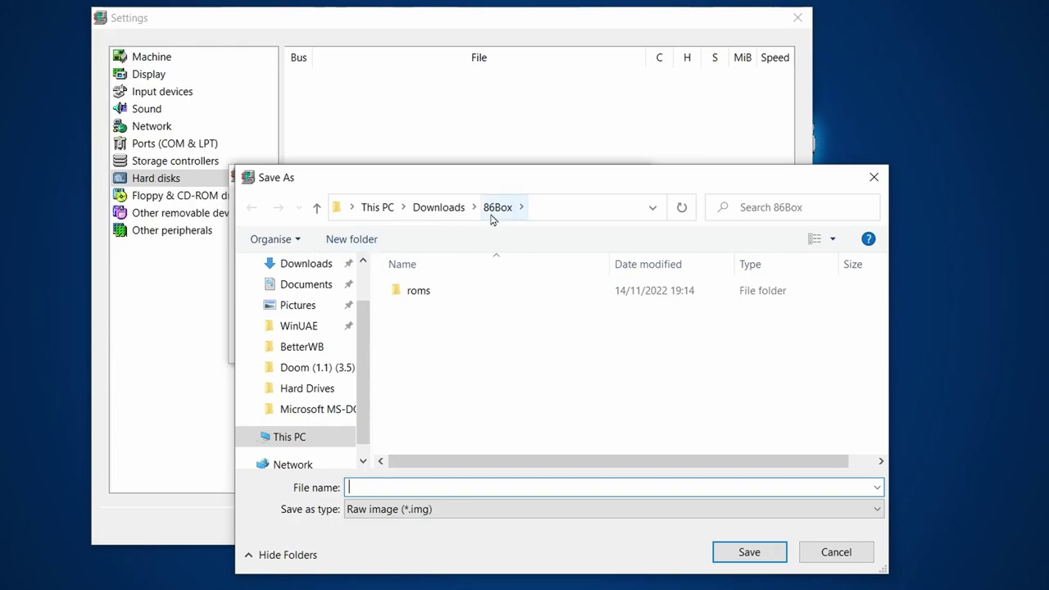
click(352, 242)
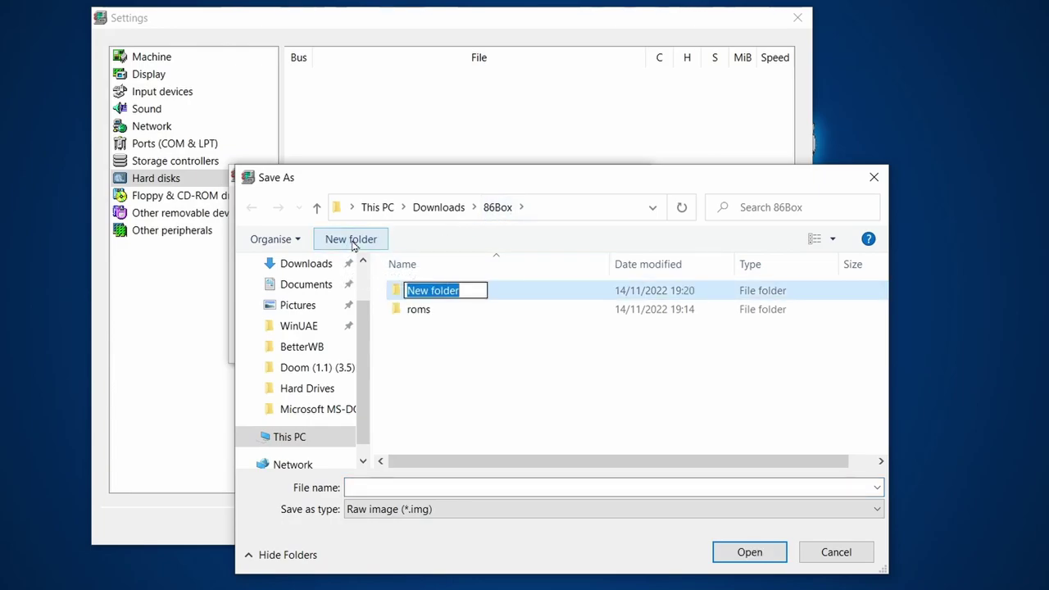
text(hdd)
key(Return)
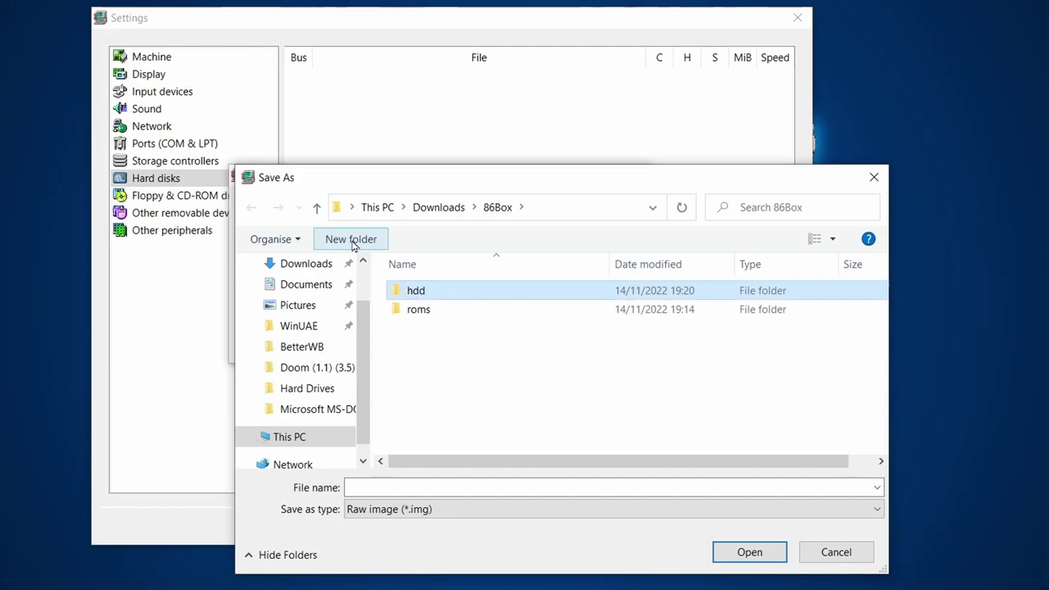
double_click(428, 297)
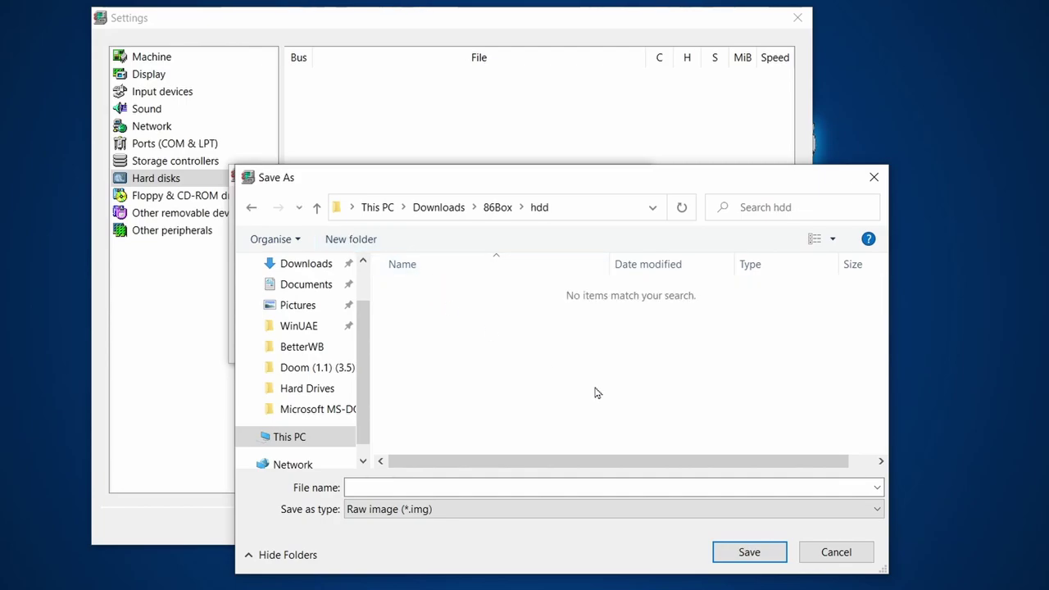
- Save the disk image under the name dos, create the hard disk and dismiss the partitioning reminder
click(452, 489)
text(dos)
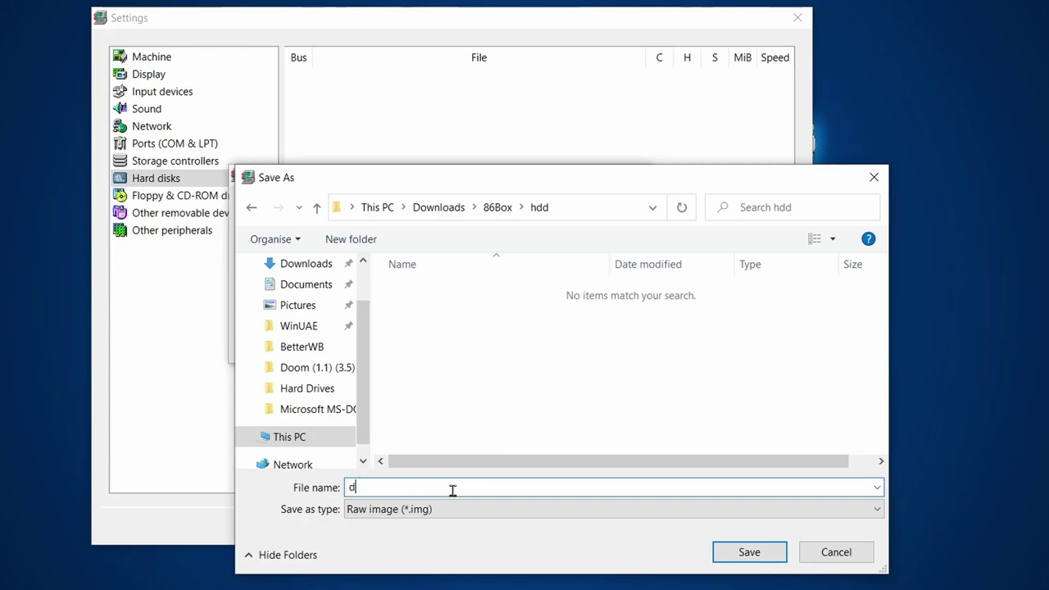
click(747, 553)
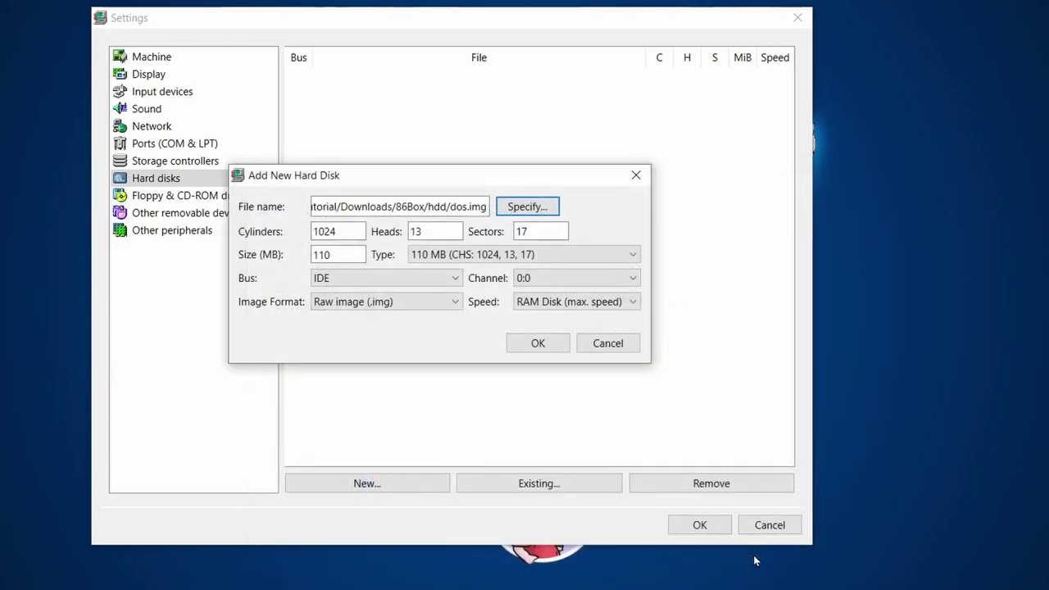
click(537, 344)
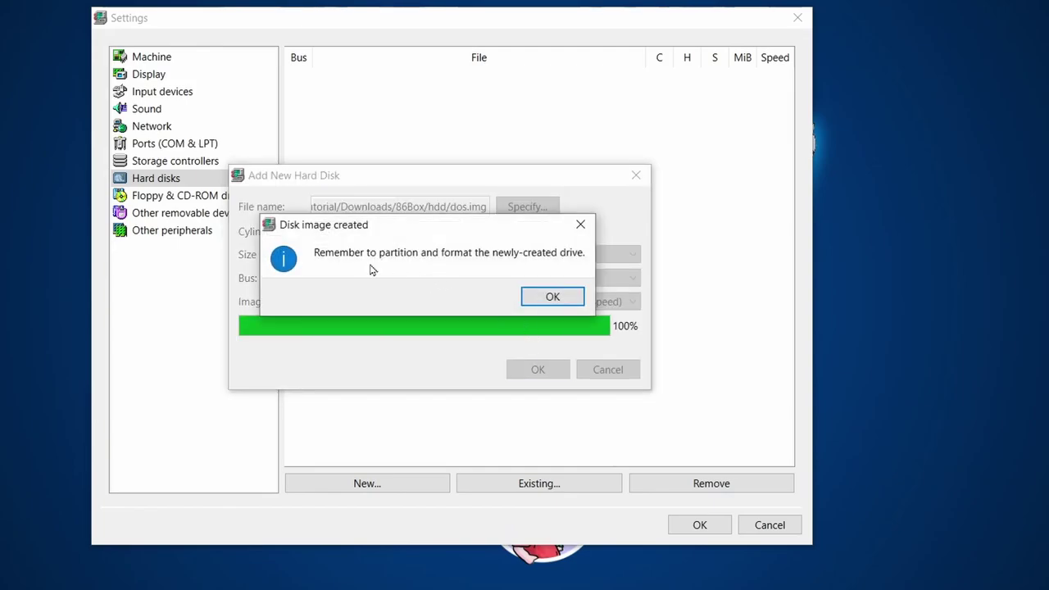
click(564, 302)
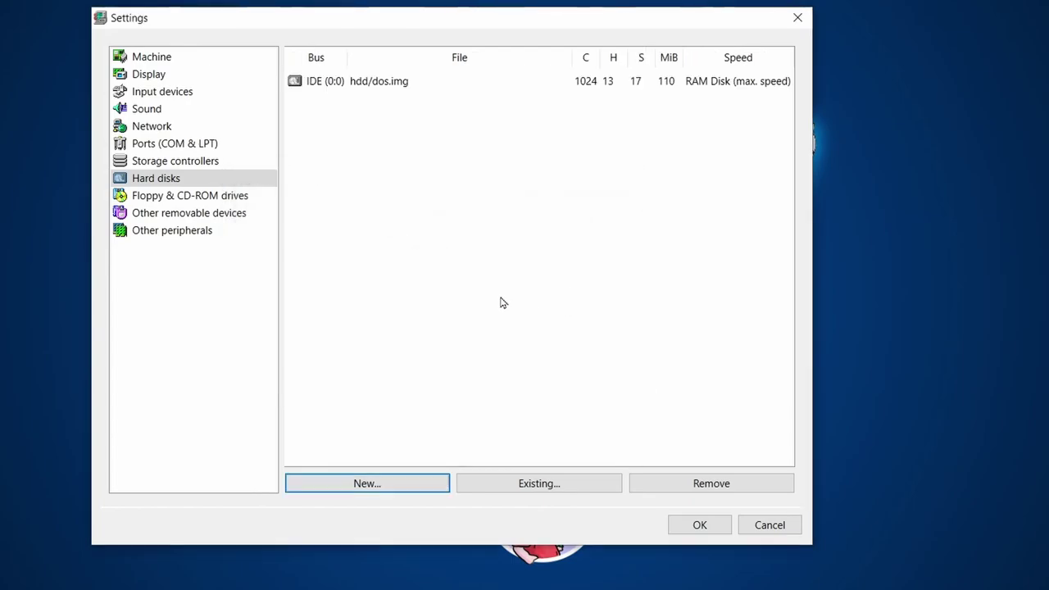
- Set the first floppy drive's type to 3.5" 1.44M and look over the other available drive types
click(234, 197)
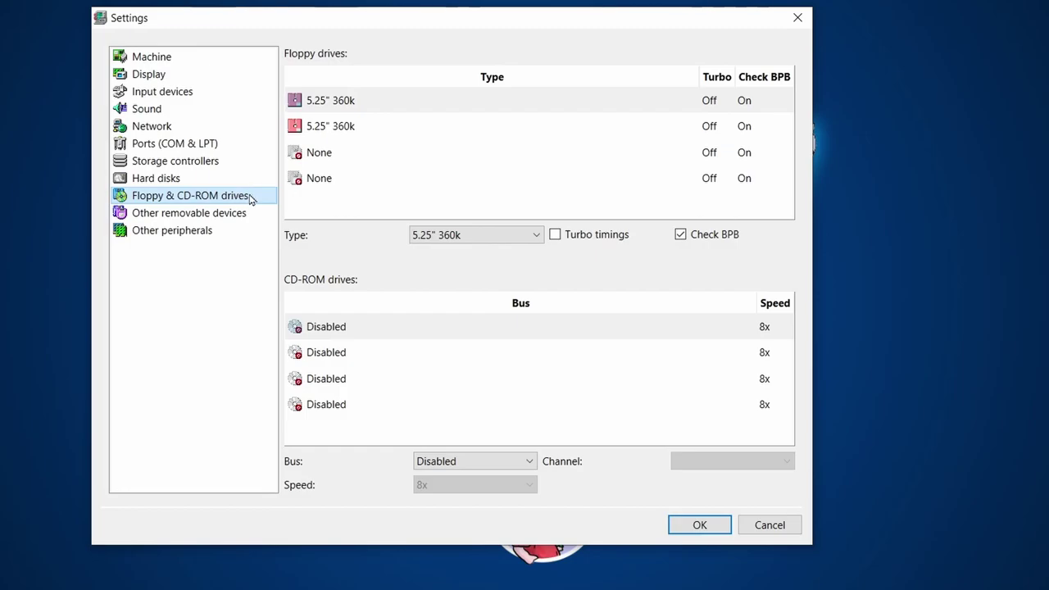
click(366, 102)
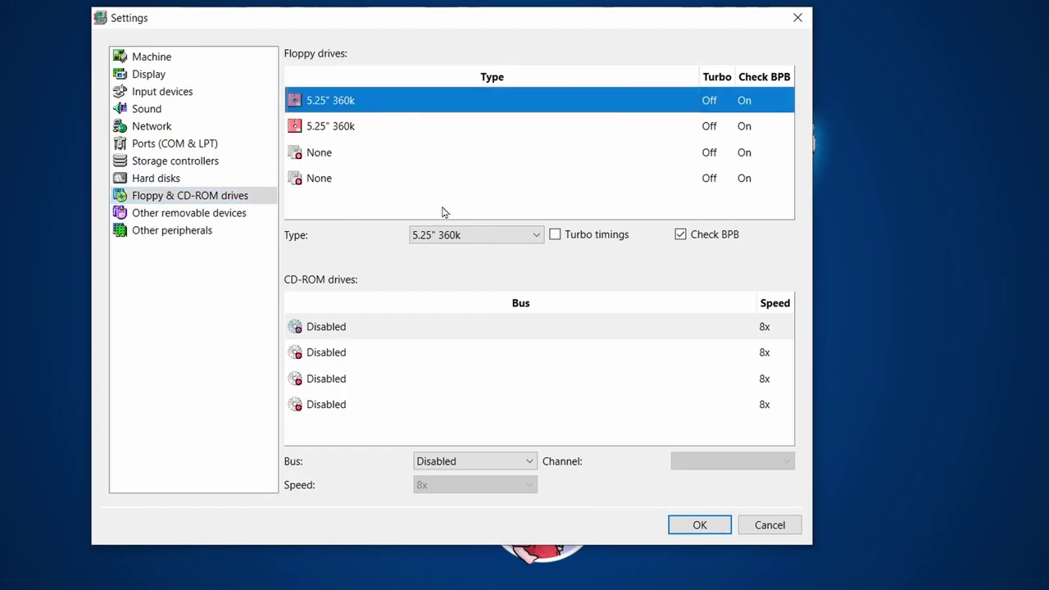
click(468, 235)
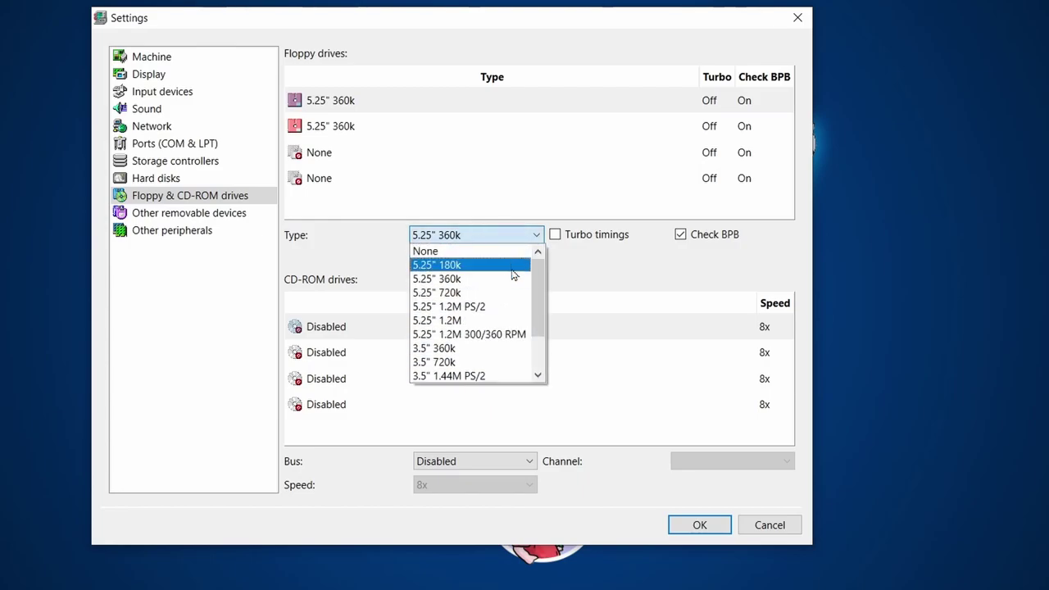
scroll(492, 363, down, 1)
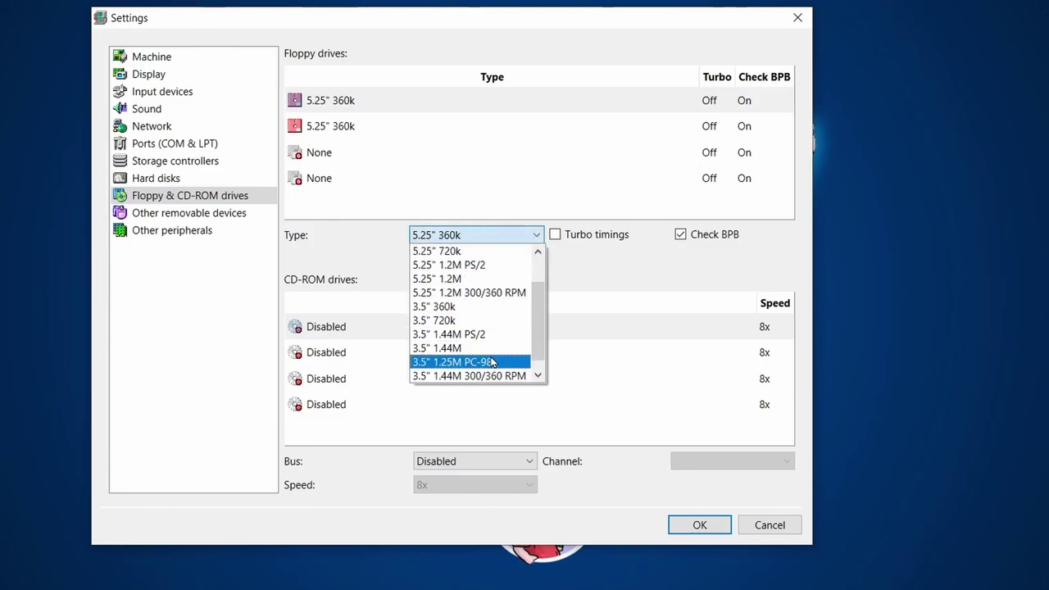
click(444, 348)
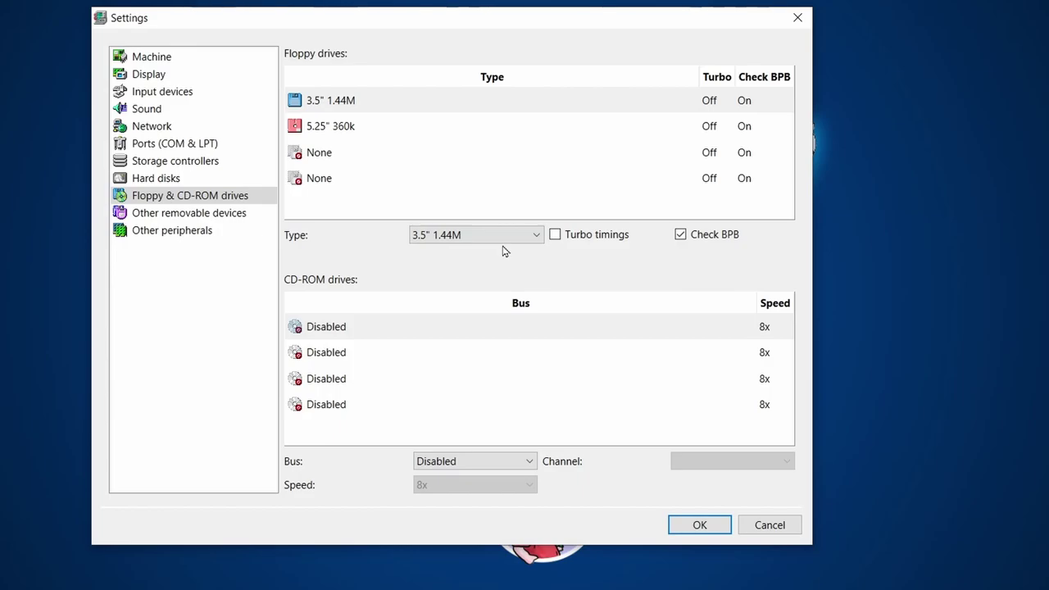
click(475, 235)
scroll(480, 309, up, 1)
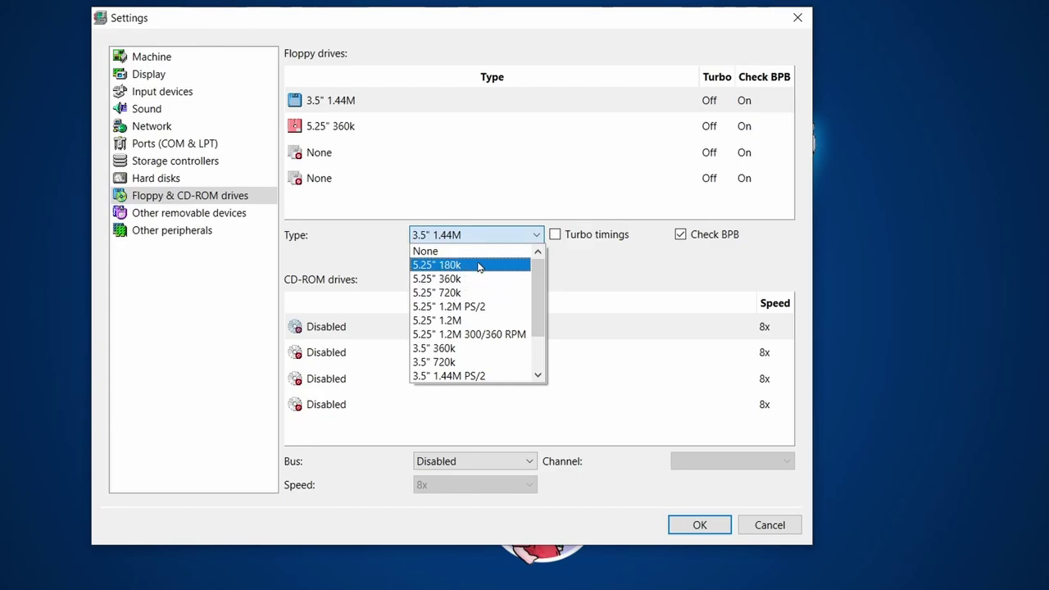
click(491, 236)
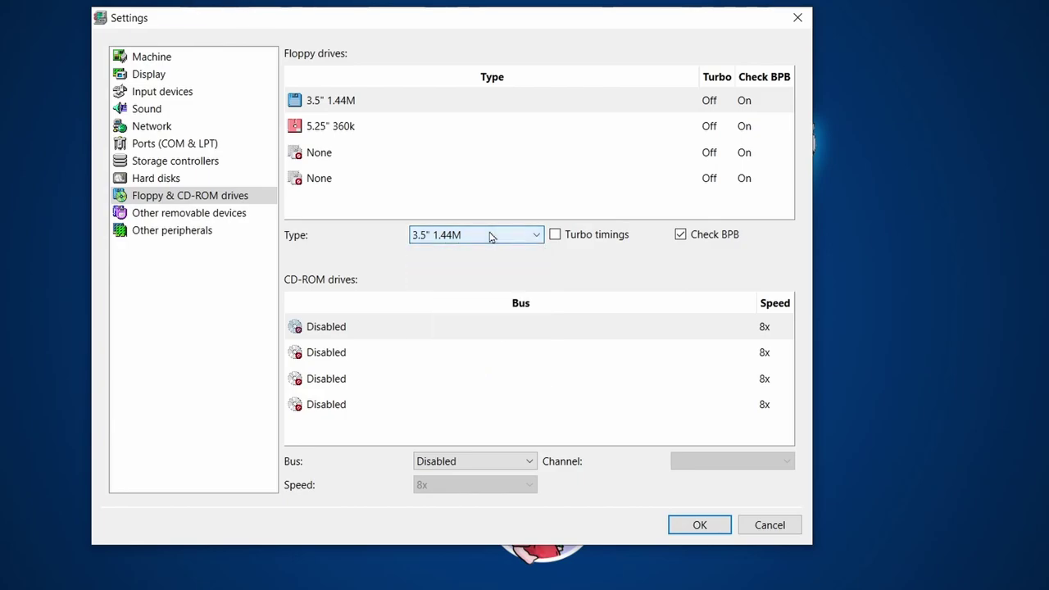
- Set the first CD-ROM drive's bus to ATAPI on channel 0:1
click(356, 324)
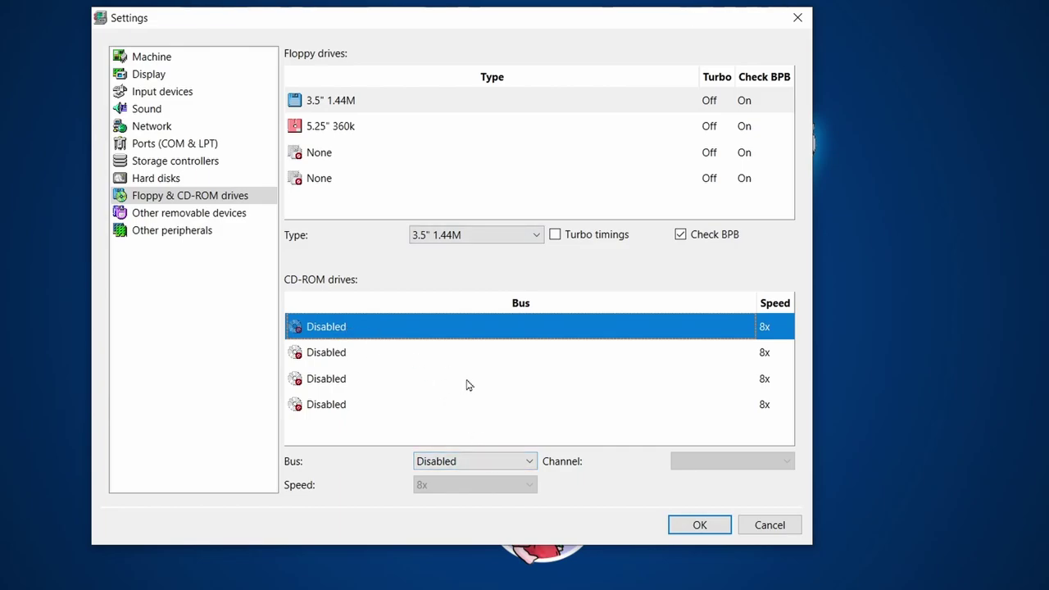
click(461, 461)
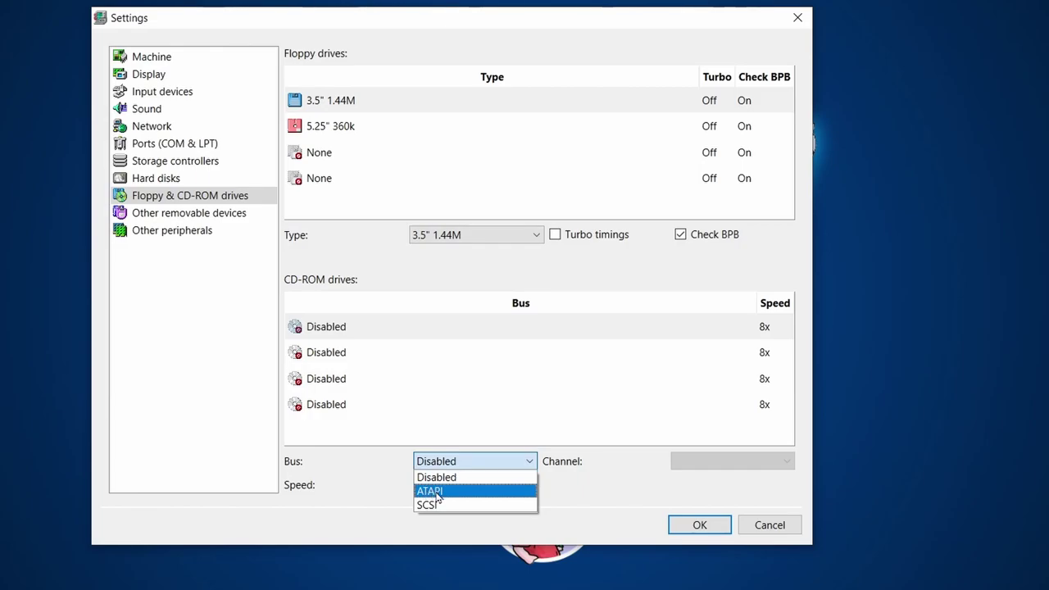
click(449, 492)
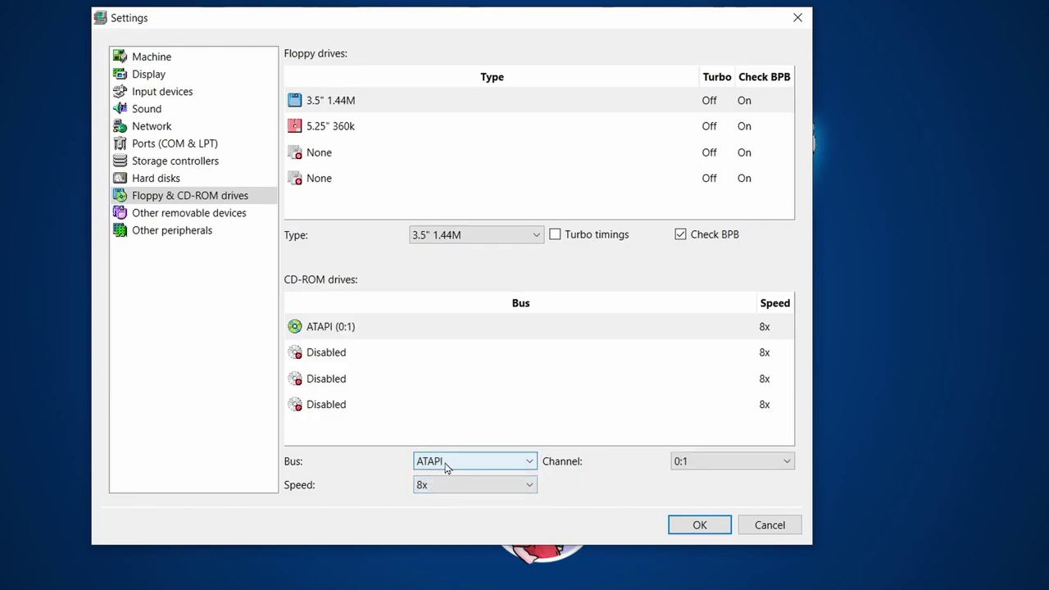
click(684, 462)
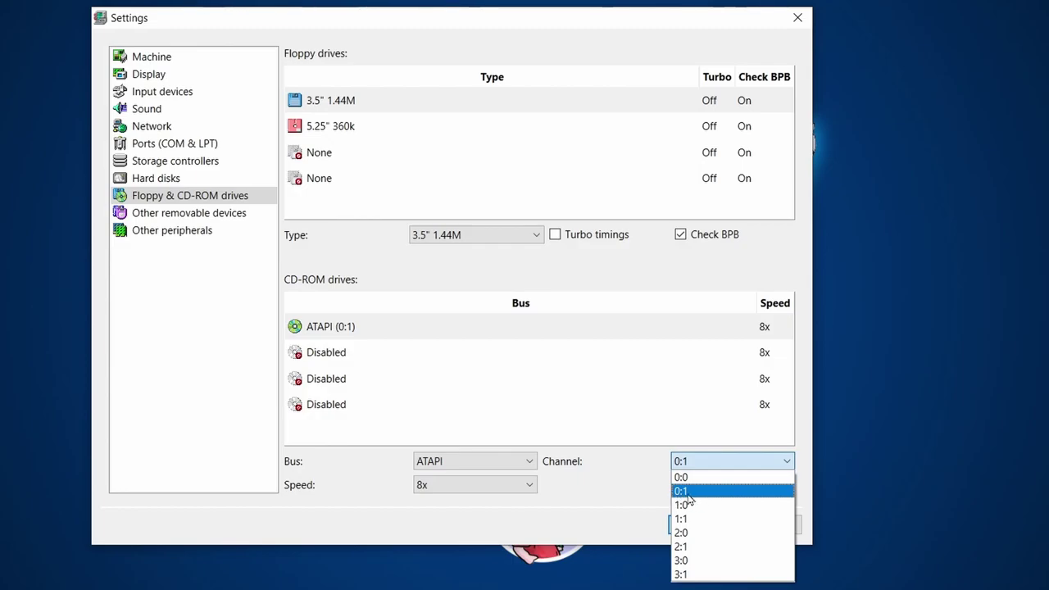
click(688, 492)
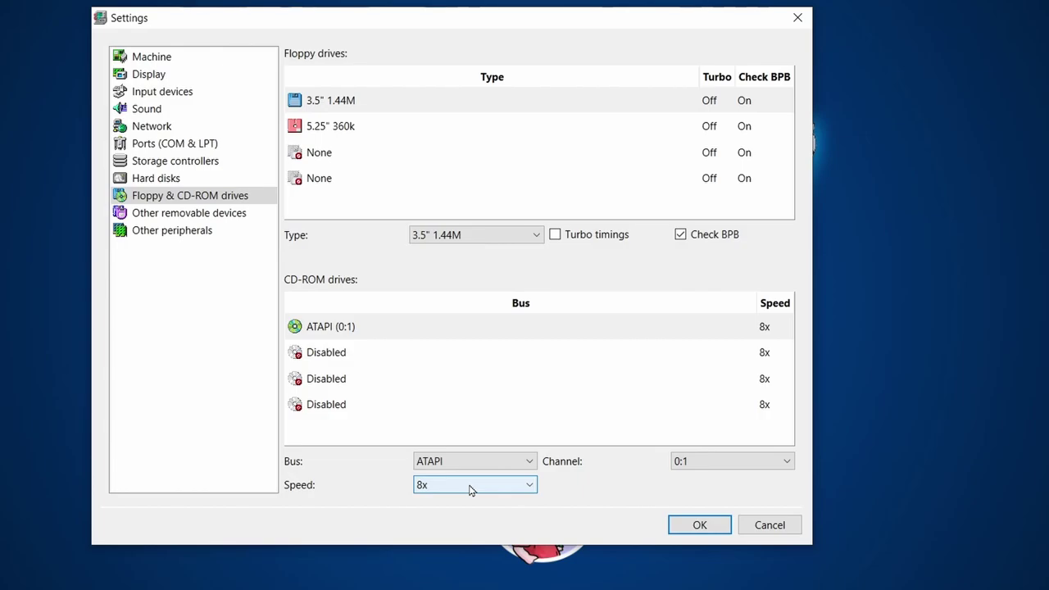
- Look over the other removable devices and peripherals, leave them unset, and save the machine settings with a hard reset
click(196, 214)
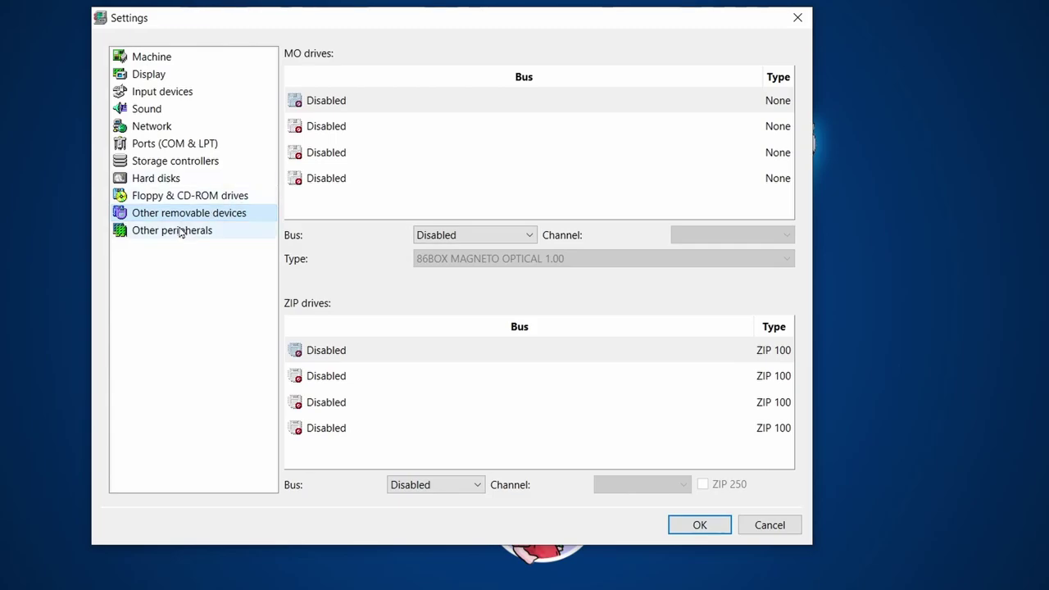
click(176, 234)
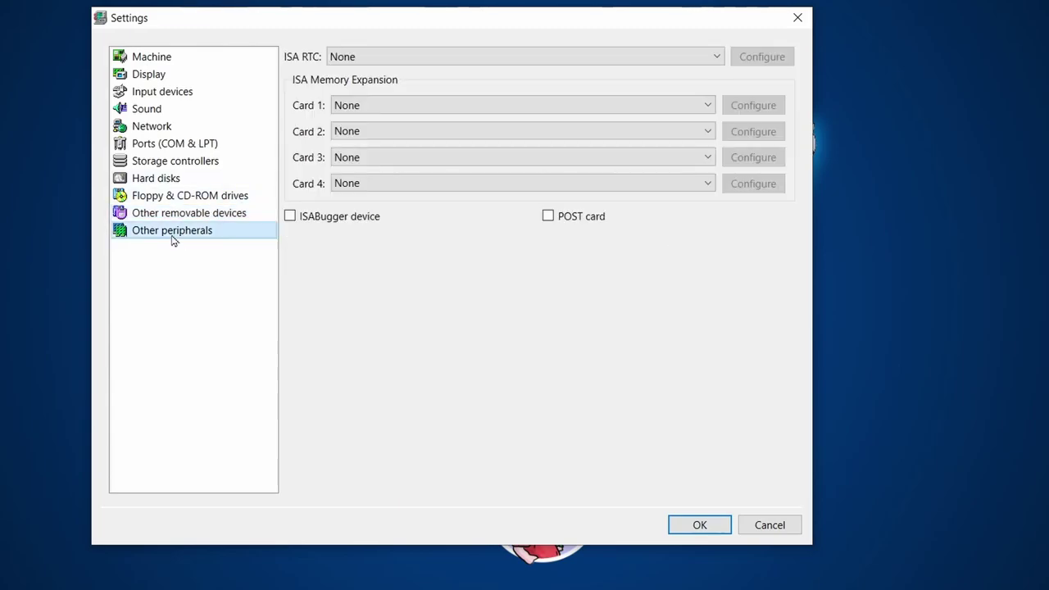
click(414, 104)
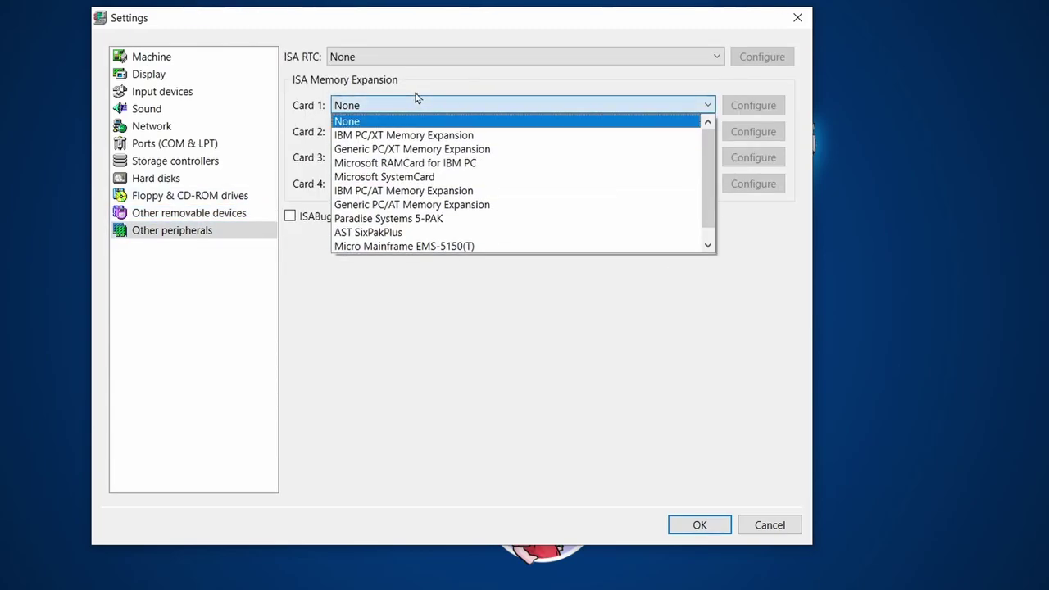
click(416, 99)
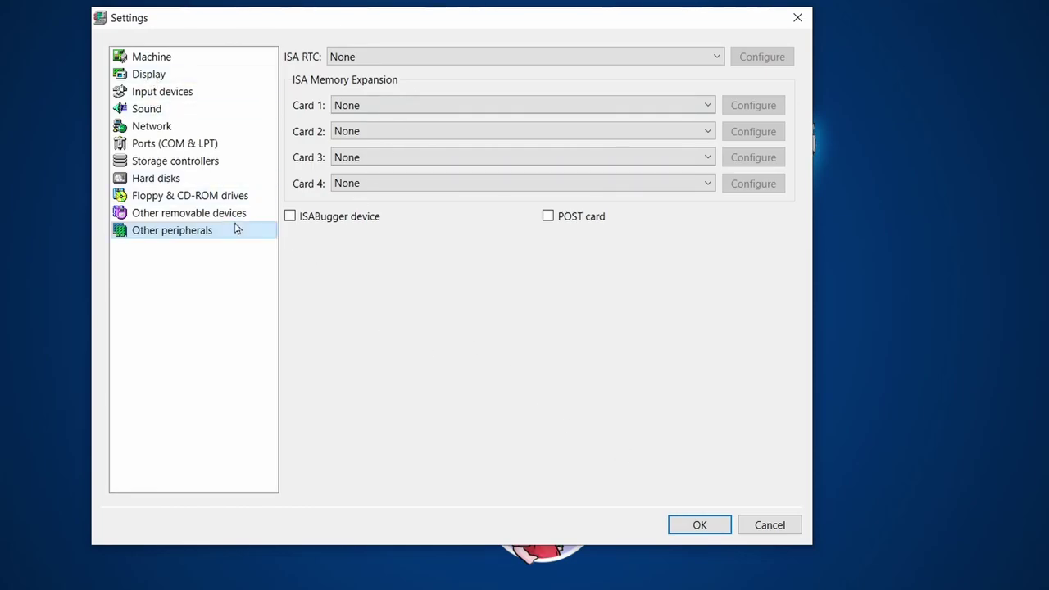
click(715, 532)
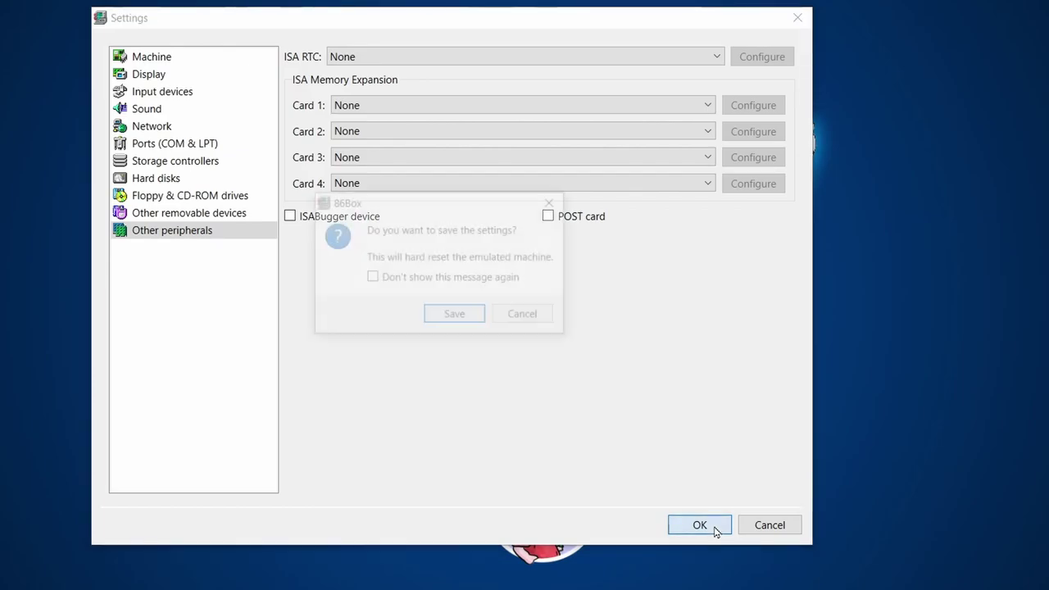
click(466, 318)
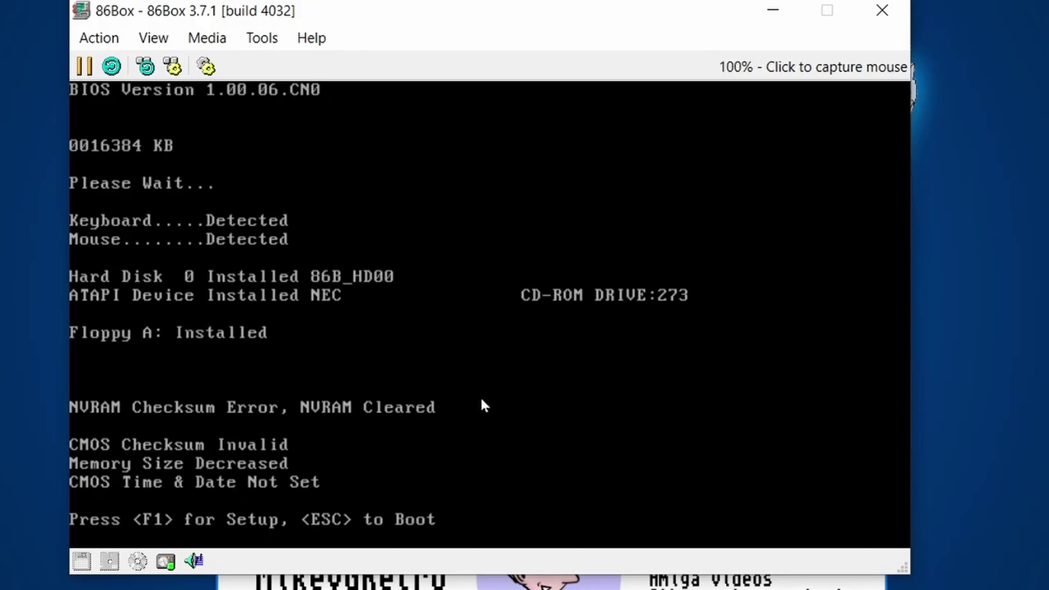
- Enter the BIOS setup and examine the IDE drive entries and boot options on the main page
key(F1)
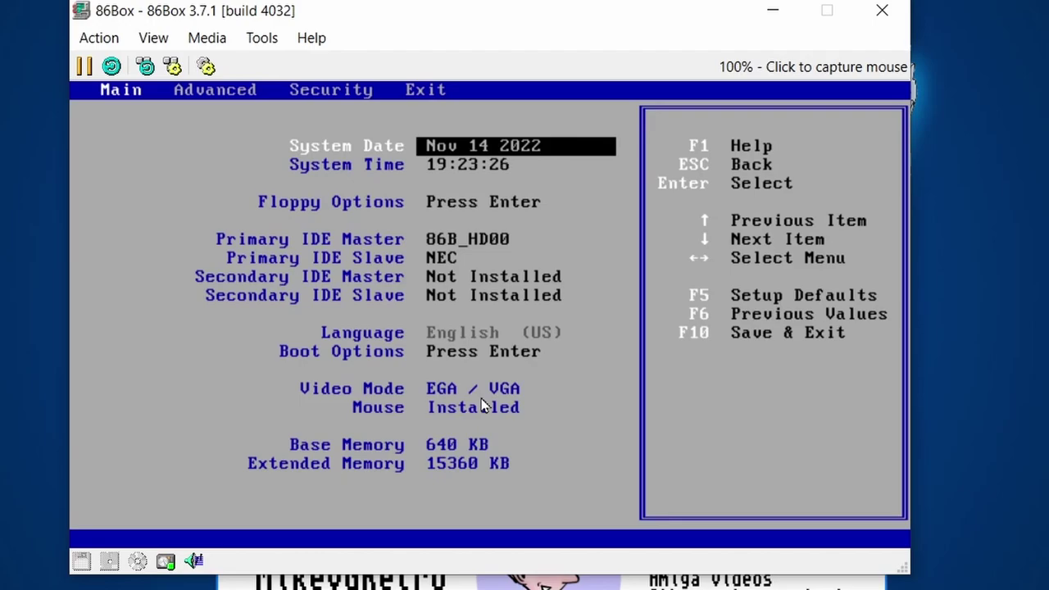
key(Down)
key(Down)
key(Down)
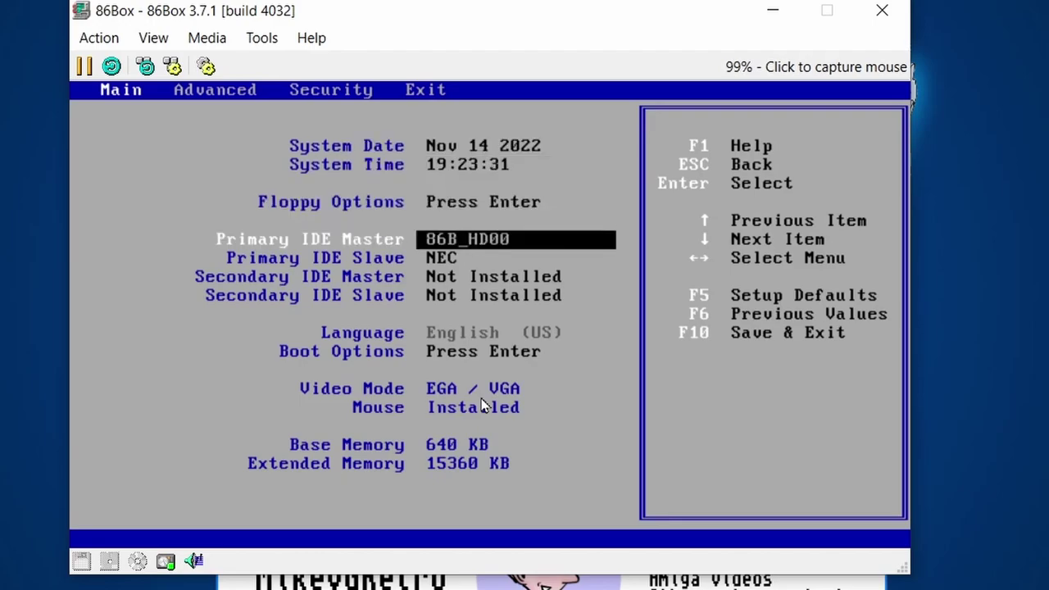
key(Down)
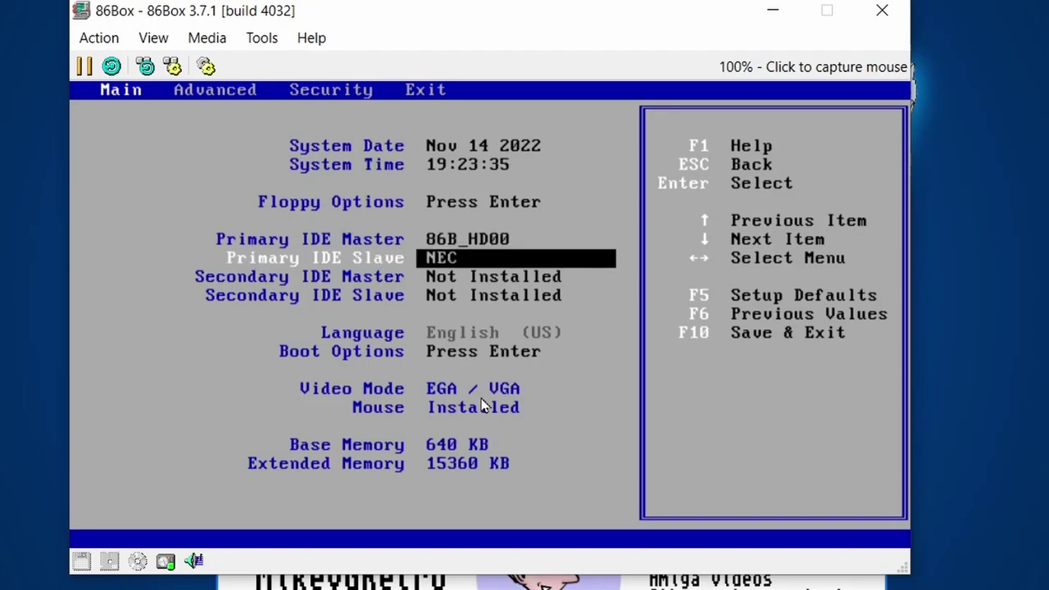
key(Down)
key(Down)
key(Down)
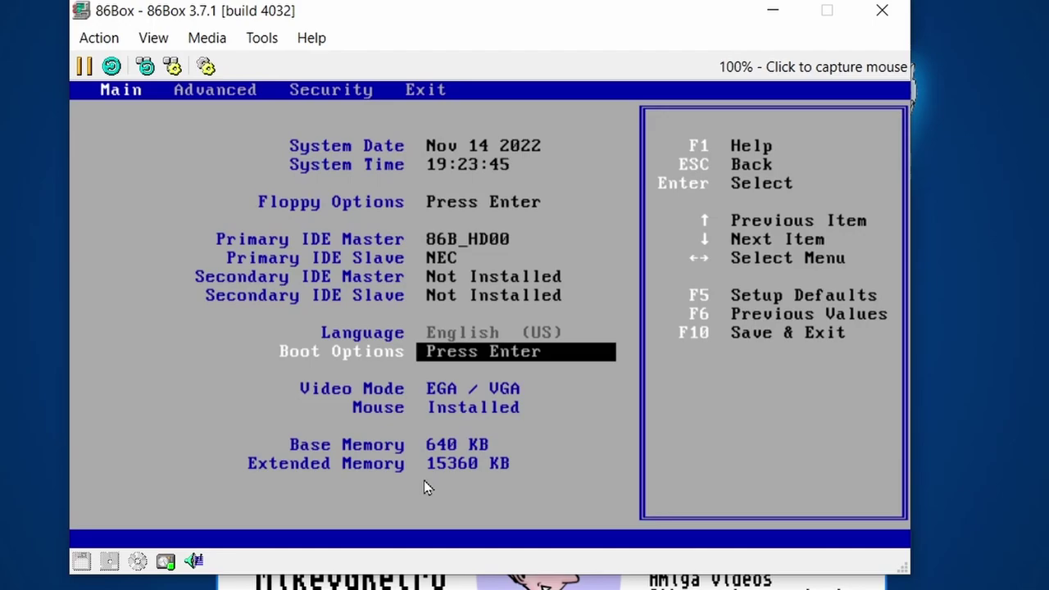
- Exit the BIOS setup saving the changes and confirm
key(Right)
key(Right)
key(Right)
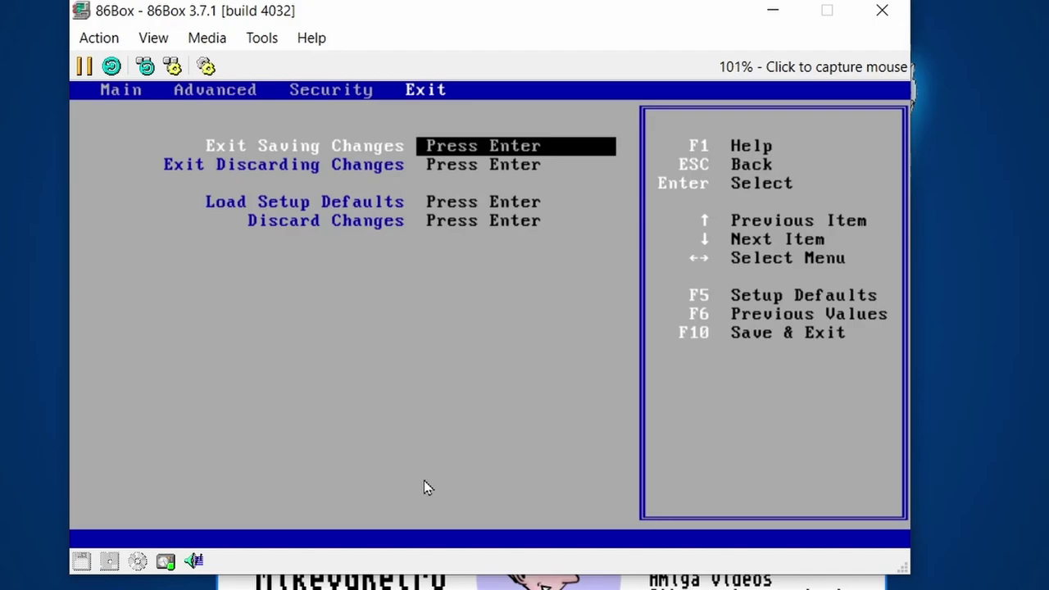
key(Return)
key(Return)
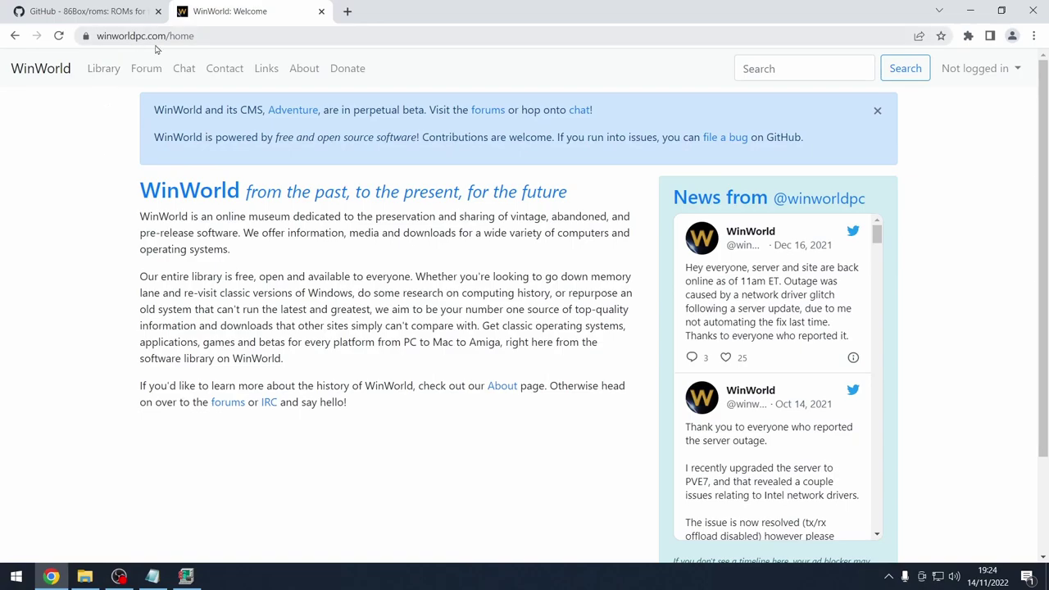
- Open the MS-DOS 6.22 release from WinWorld's operating systems library in the browser and examine its available downloads
click(100, 72)
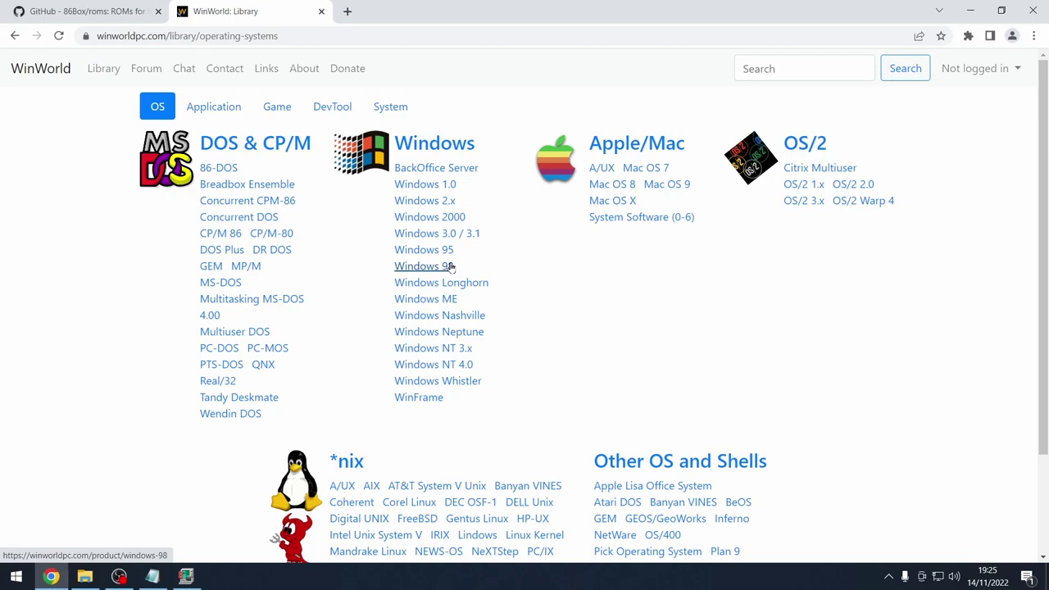
click(223, 285)
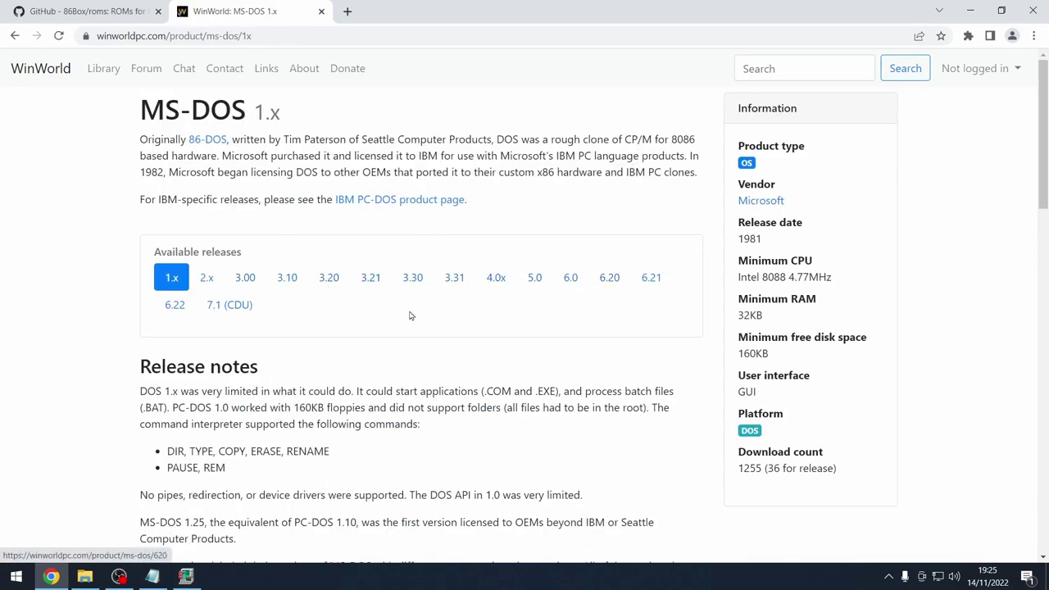
click(174, 304)
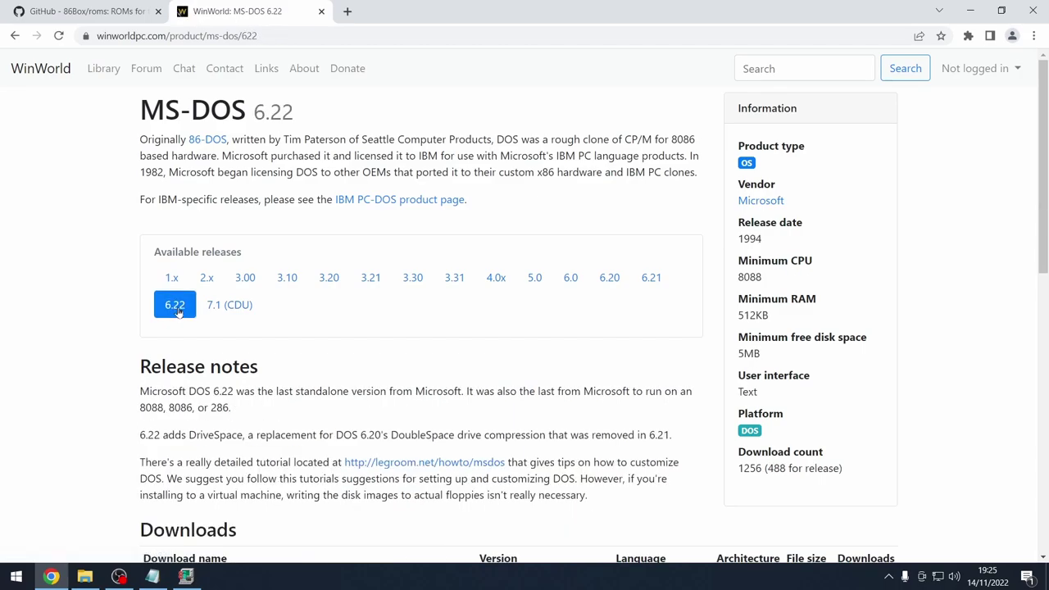
scroll(318, 328, down, 2)
scroll(318, 328, up, 2)
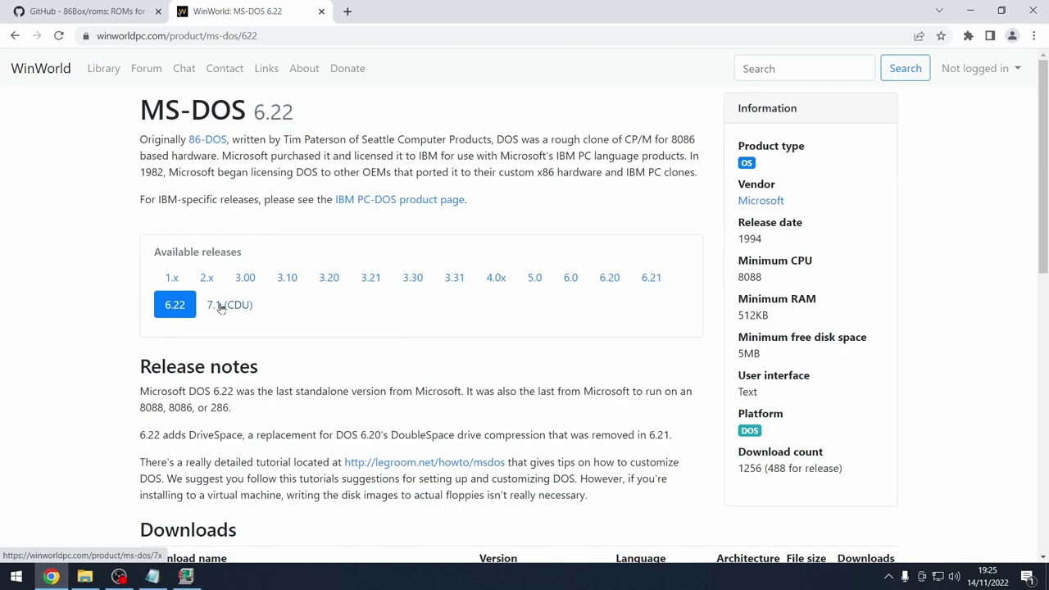
scroll(220, 308, down, 5)
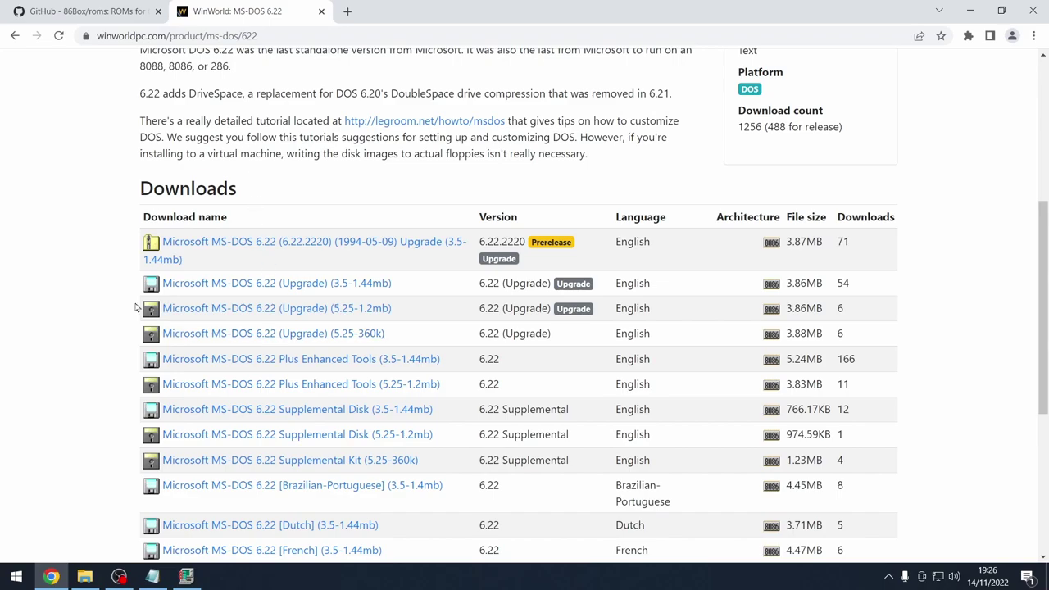
- Switch to File Explorer, find Disk1.img in the MS-DOS 6.22 Plus Enhanced Tools (3.5) folder under Downloads, Dos stuff, and minimize the file window
click(84, 577)
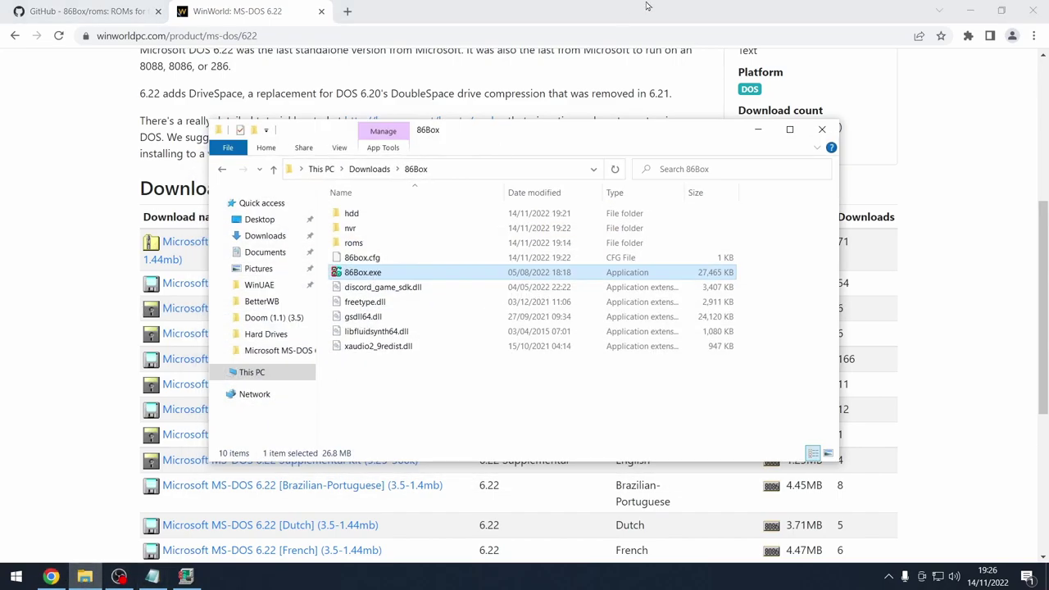
click(970, 10)
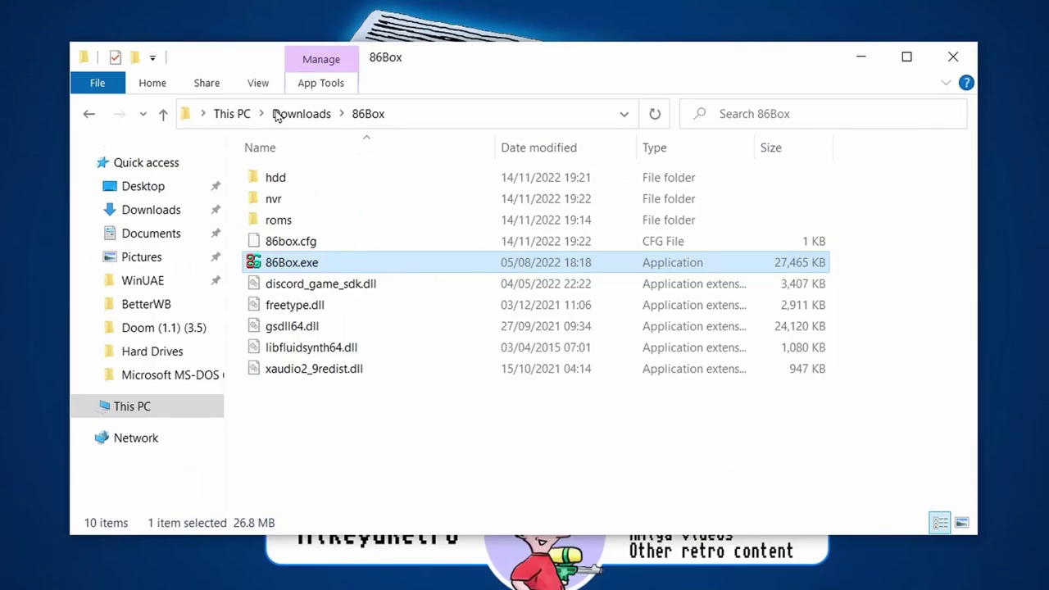
click(369, 169)
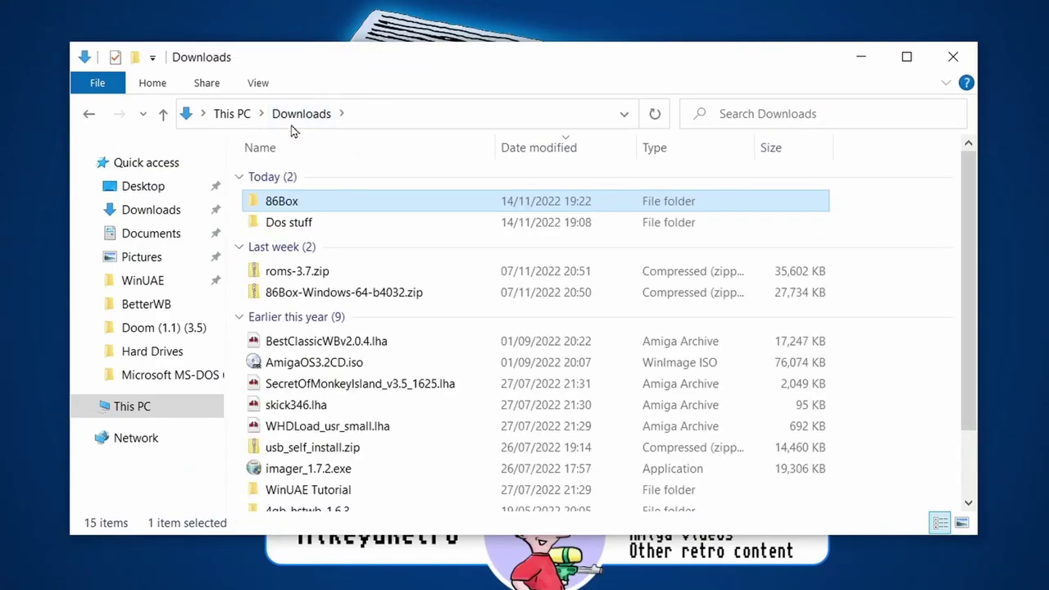
double_click(285, 224)
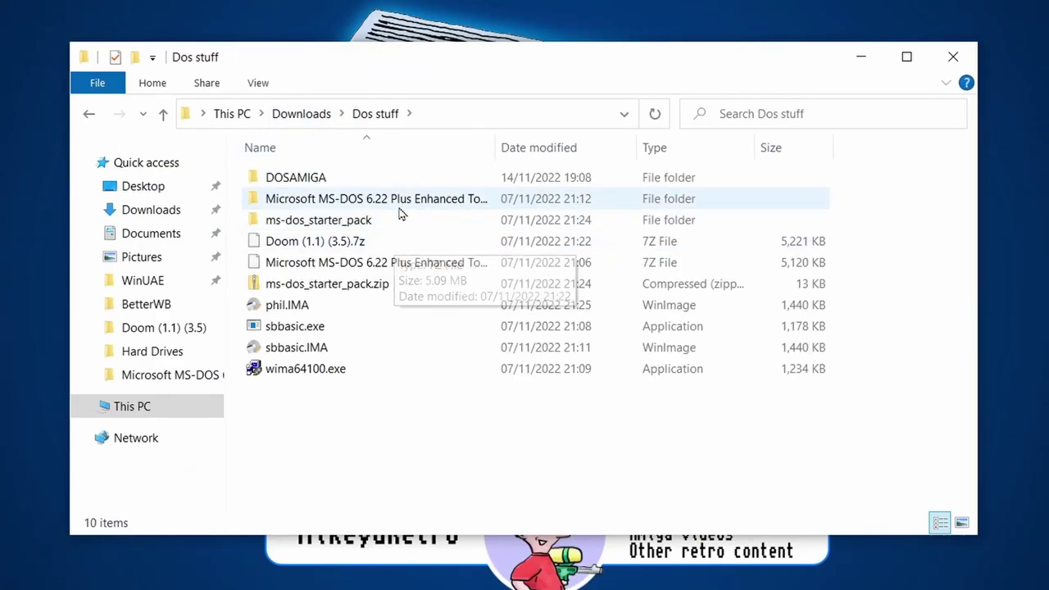
click(328, 209)
double_click(369, 205)
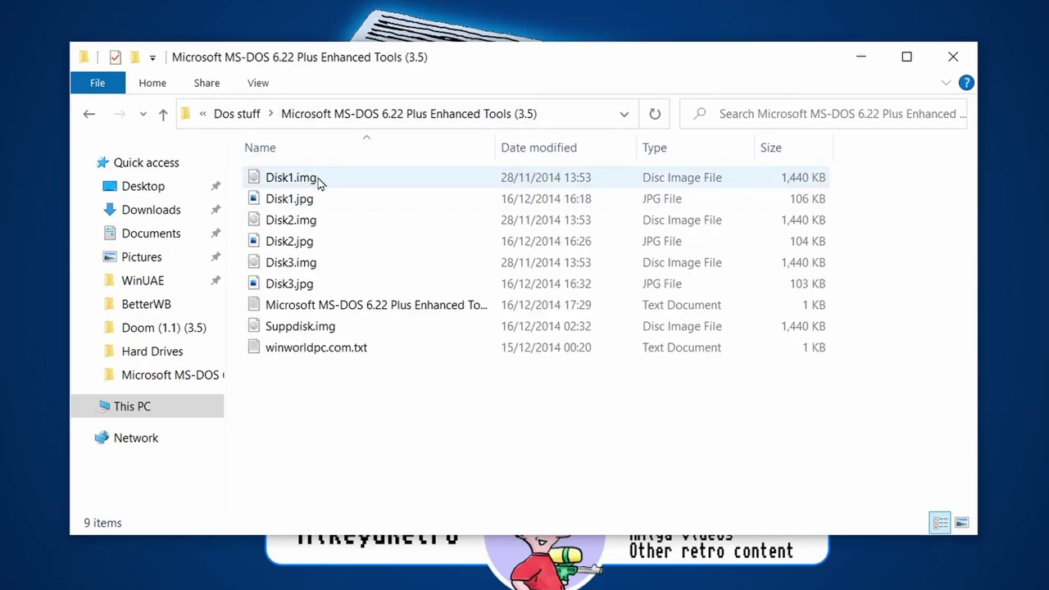
click(319, 181)
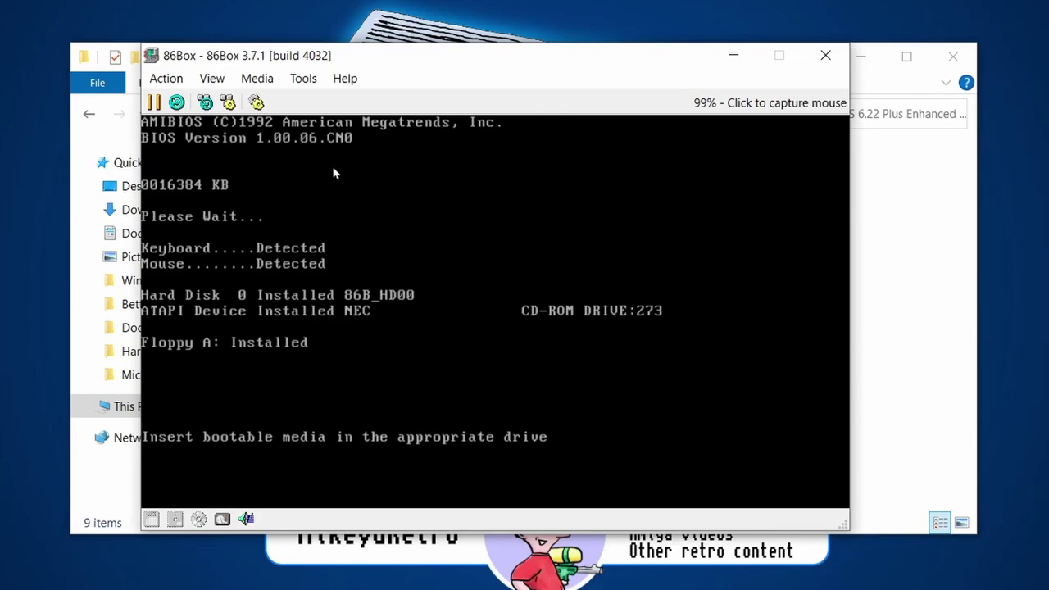
click(867, 64)
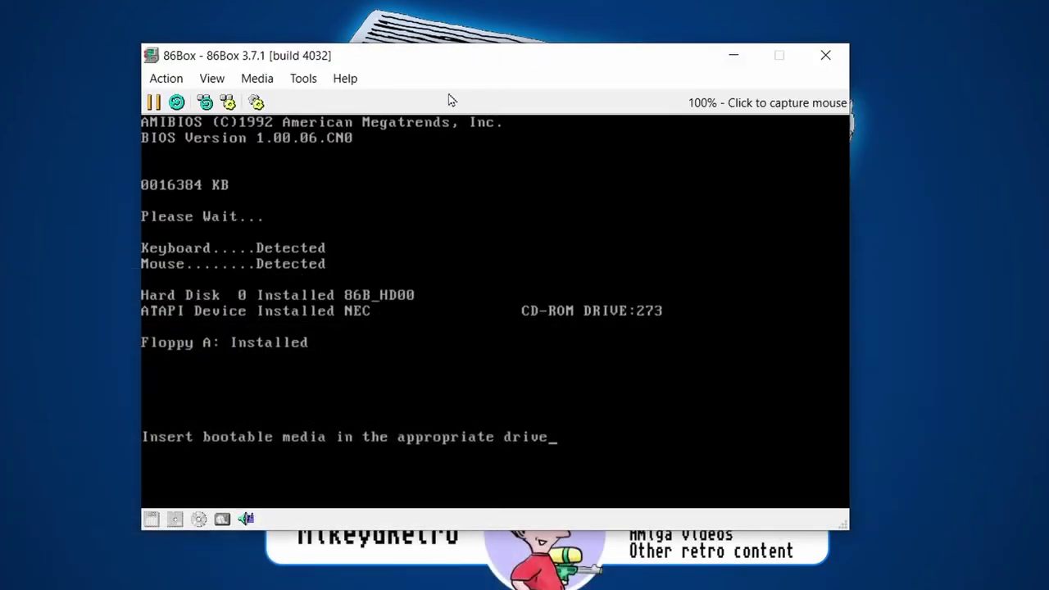
- Mount the existing image Disk1.img from the MS-DOS 6.22 Plus Enhanced Tools folder in Floppy 1 (3.5" 1.44M)
click(255, 82)
mouse_move(276, 104)
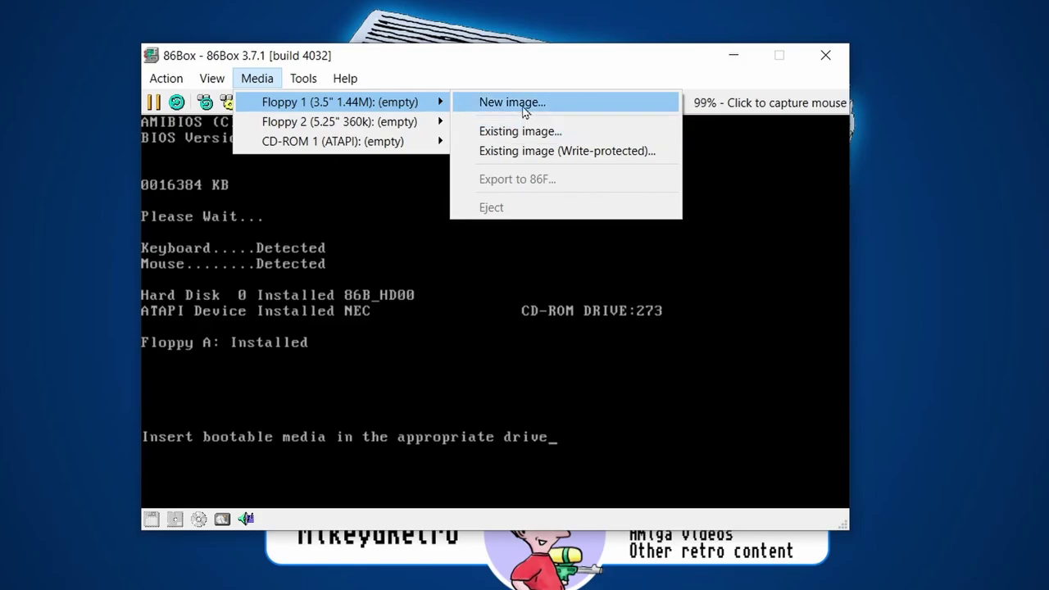
click(561, 136)
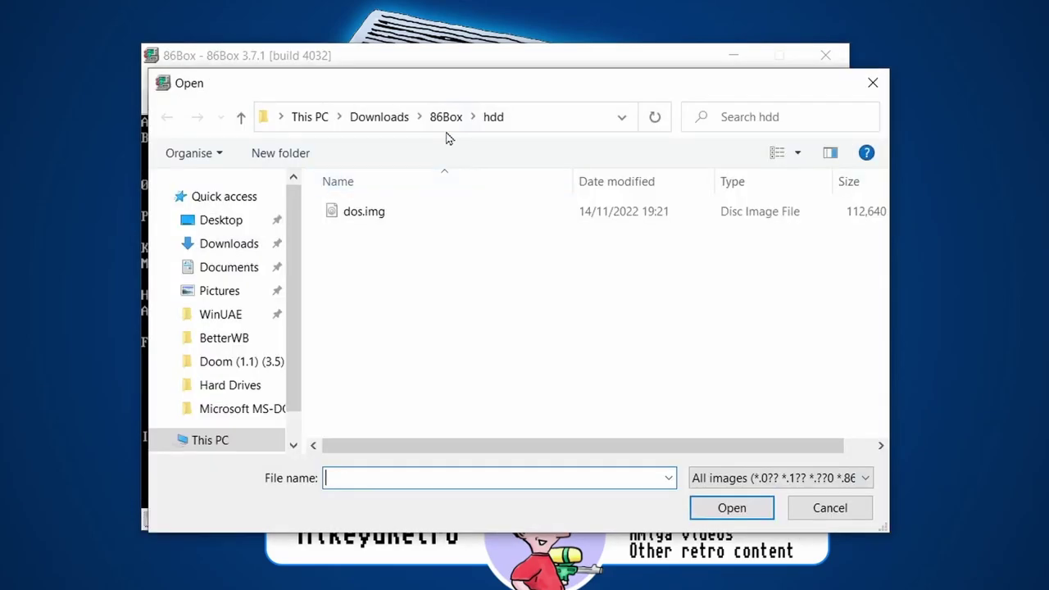
click(380, 119)
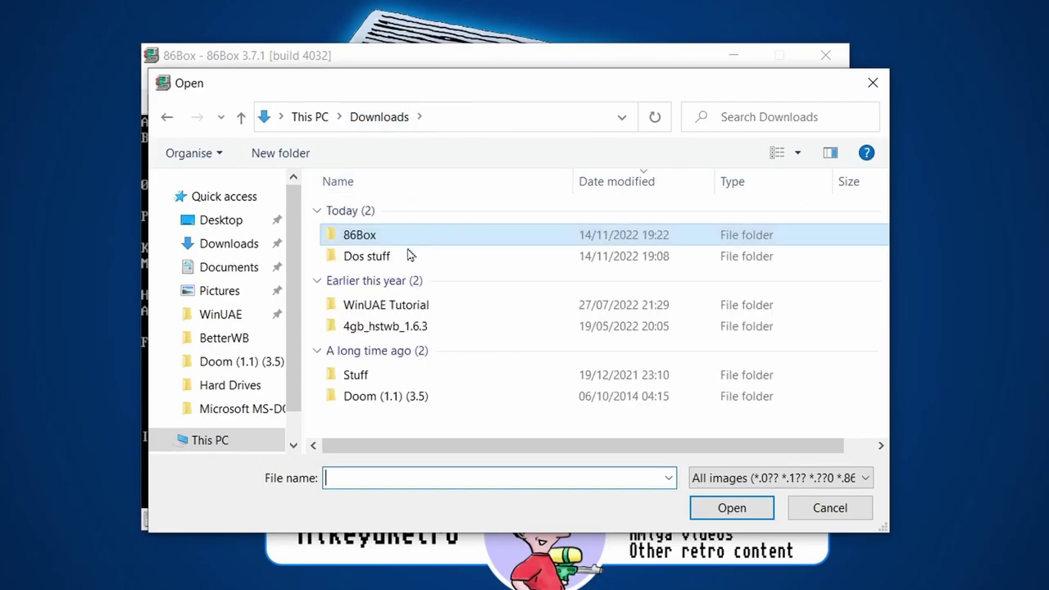
double_click(363, 257)
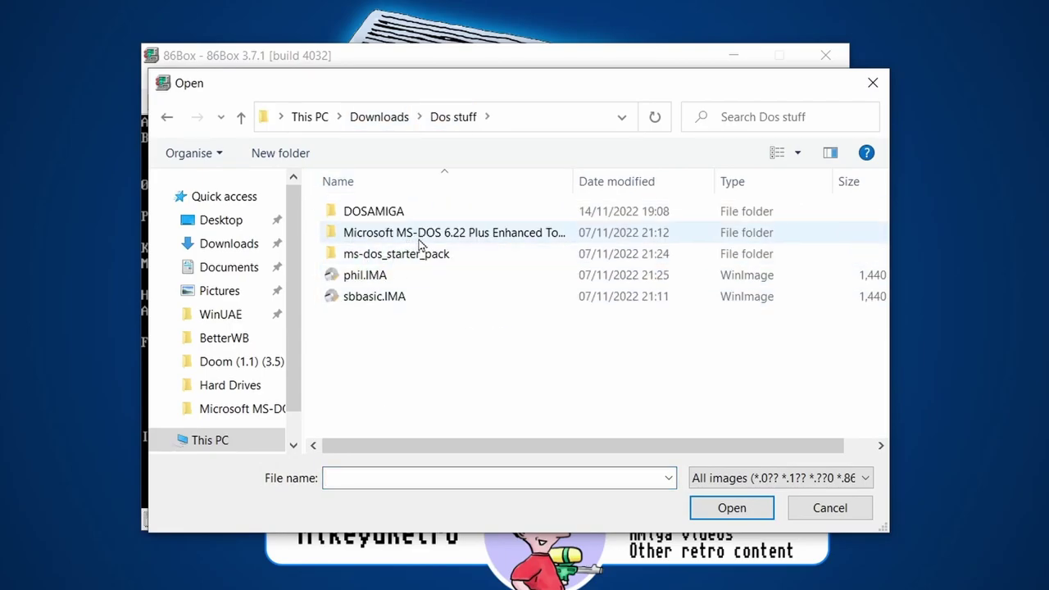
double_click(471, 237)
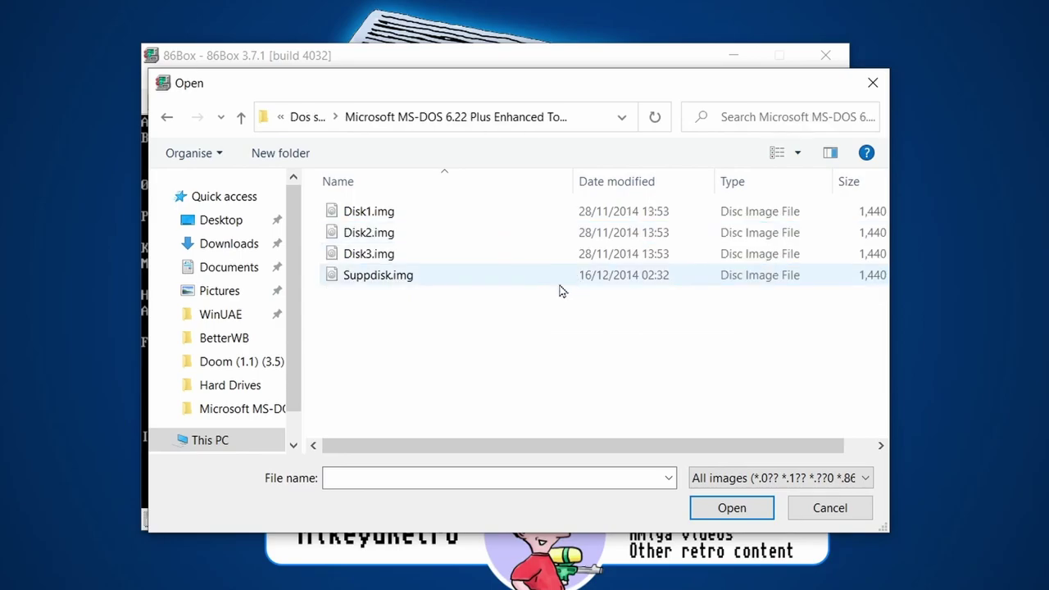
click(379, 214)
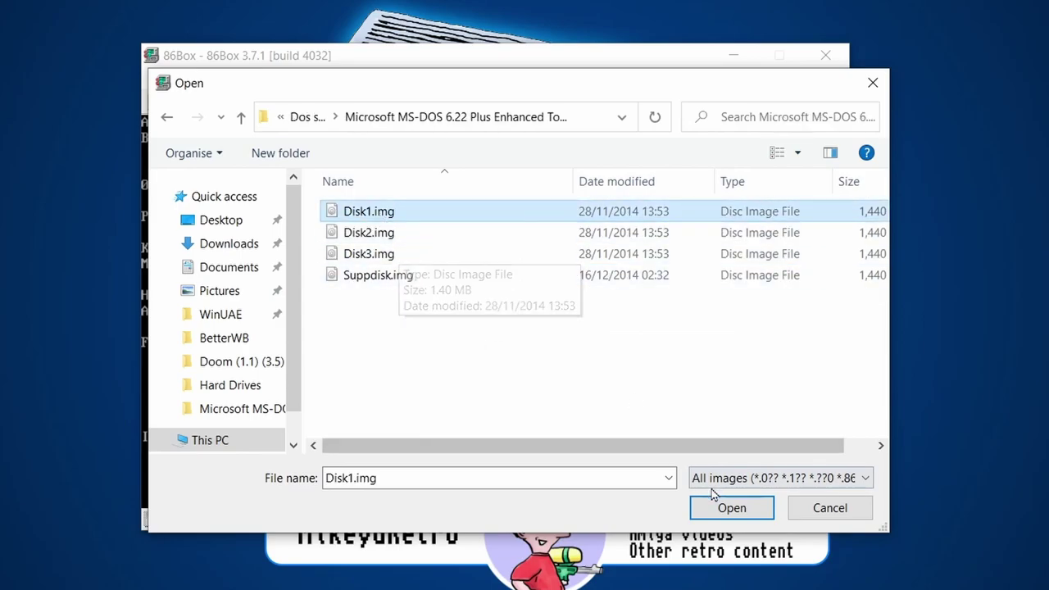
click(724, 510)
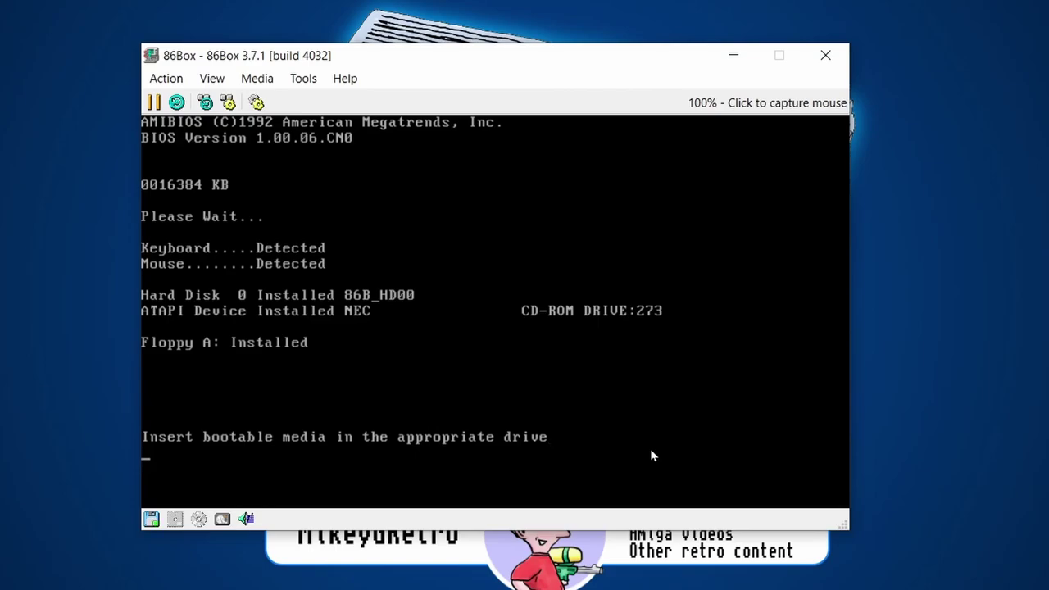
- Boot the emulated machine from the floppy, capture the mouse and continue past the MS-DOS 6.22 Setup welcome screen
key(Return)
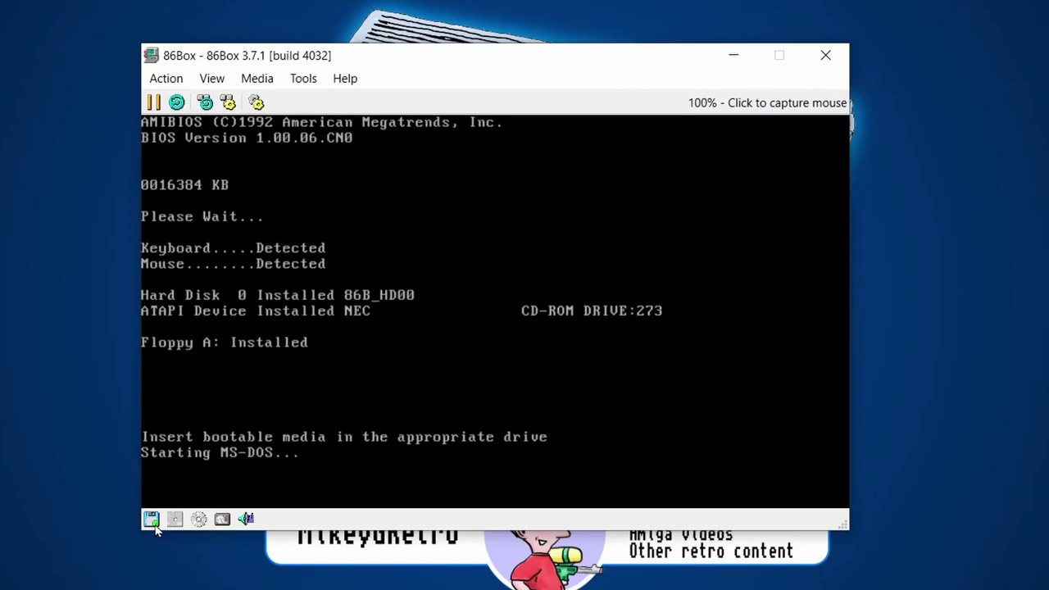
mouse_move(157, 529)
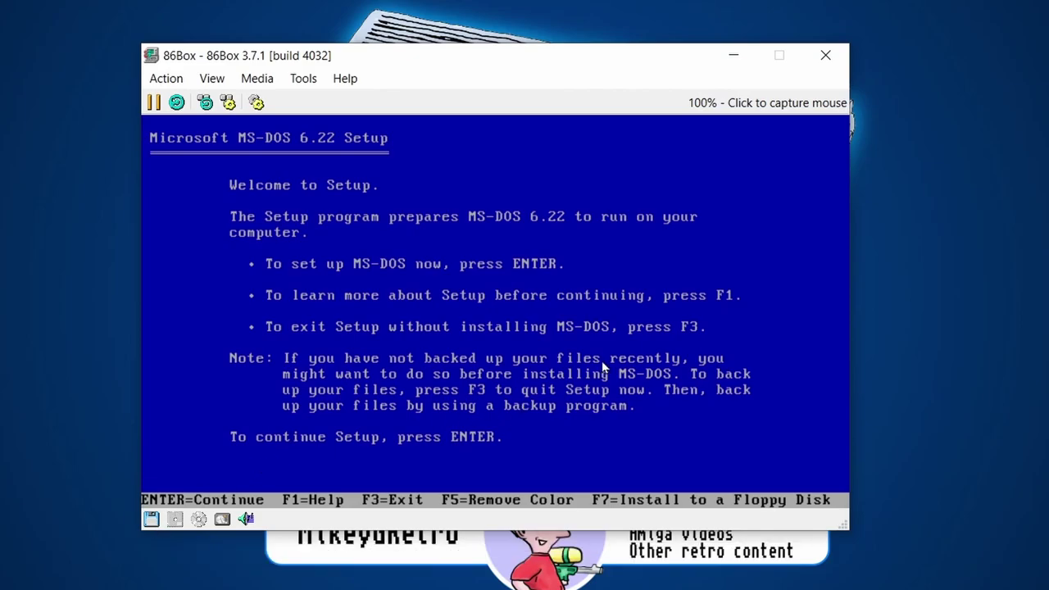
click(495, 311)
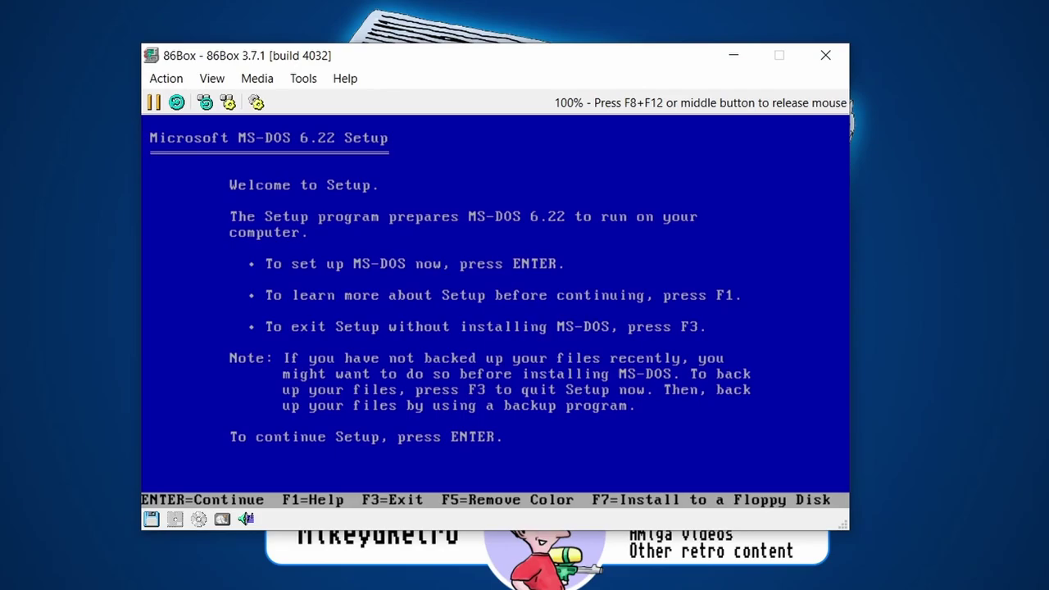
key(Return)
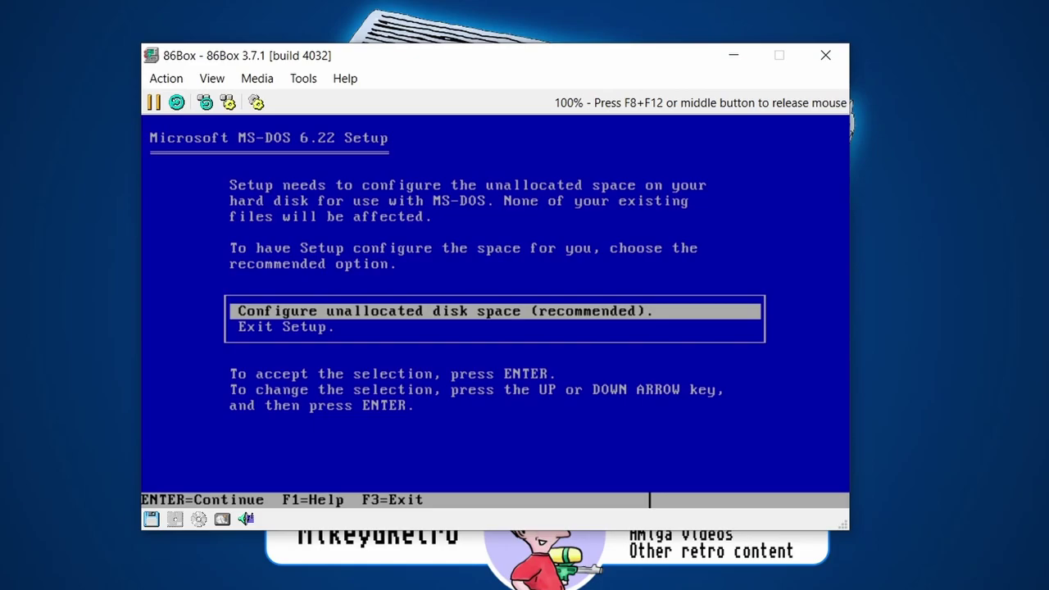
- Have Setup configure the unallocated disk space and restart the emulated computer with Setup Disk 1 in drive A
key(Return)
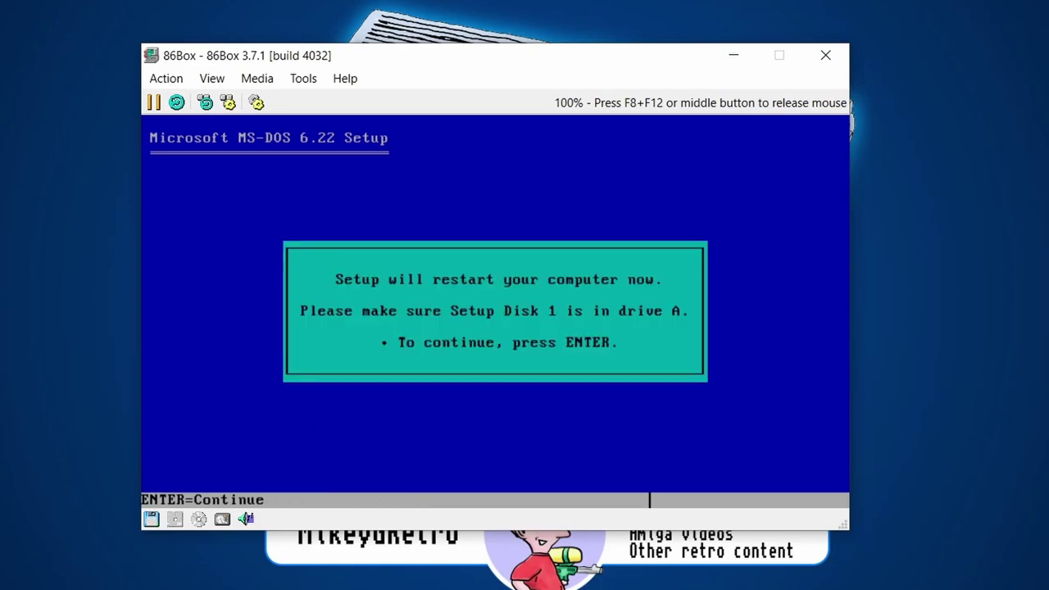
key(Return)
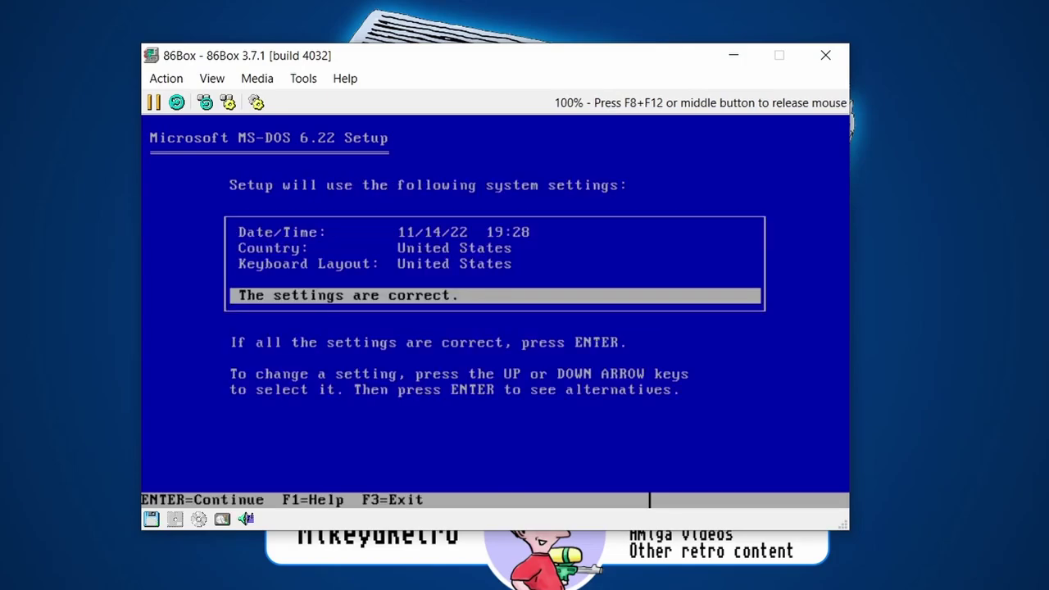
- Set the keyboard layout to United Kingdom in the MS-DOS Setup system settings
key(Up)
key(Return)
key(Up)
key(Return)
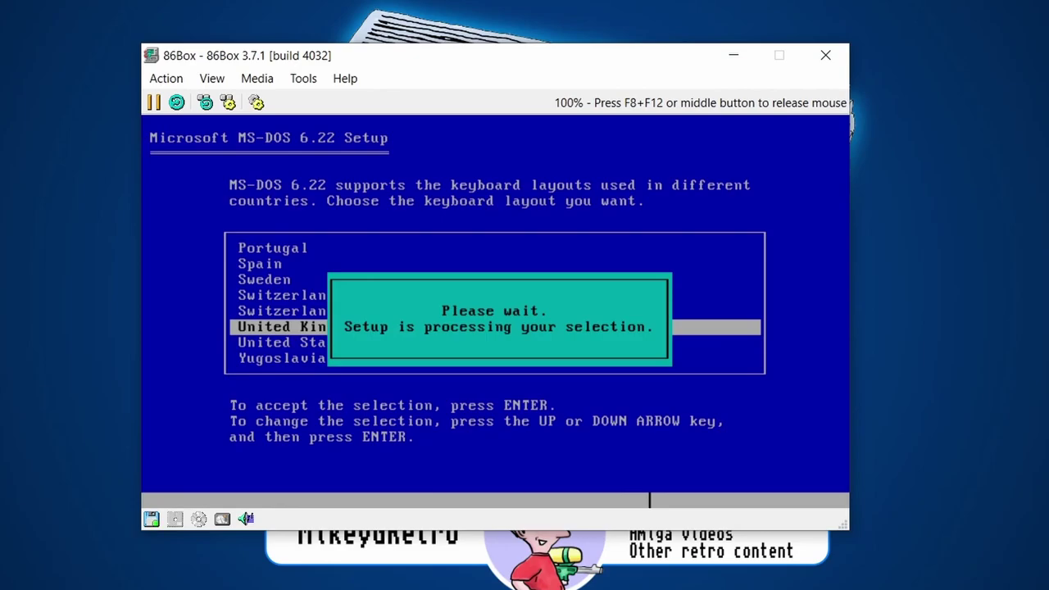
- Set the country to United Kingdom, then accept the system settings and the C:\DOS installation directory
key(Up)
key(Up)
key(Return)
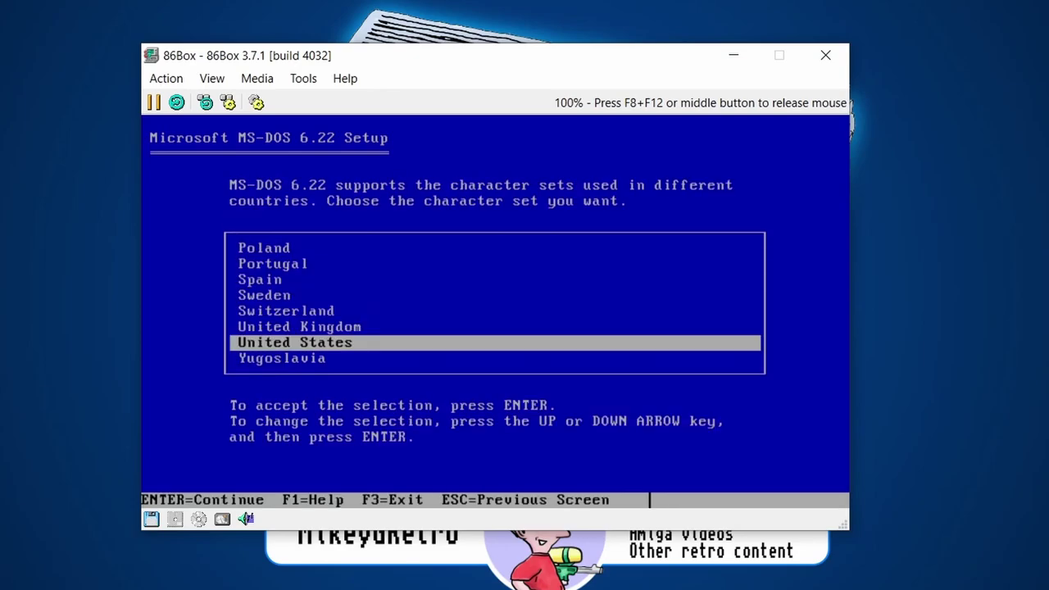
key(Return)
key(Return)
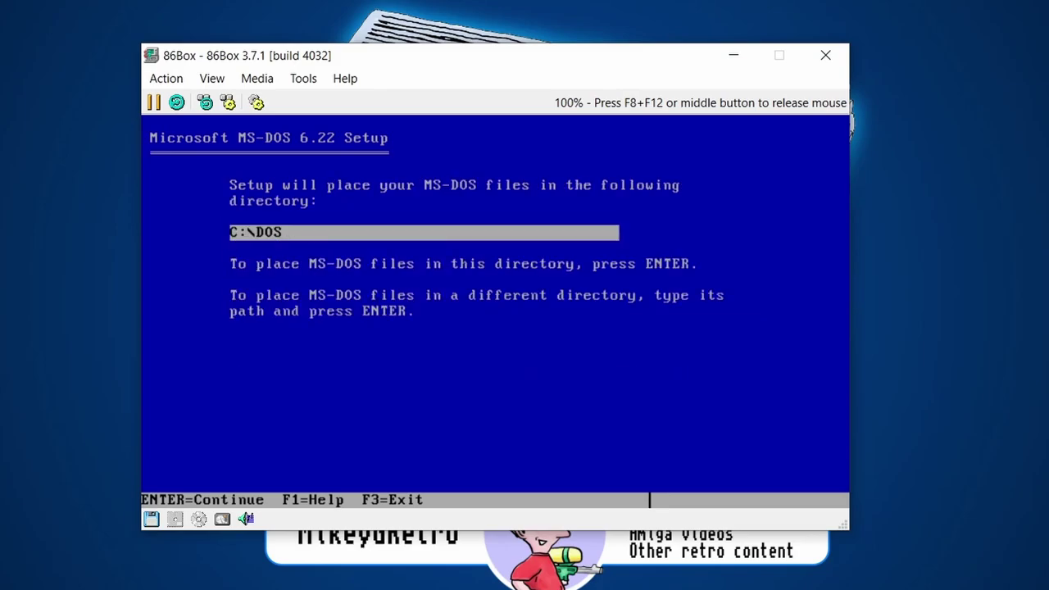
key(Return)
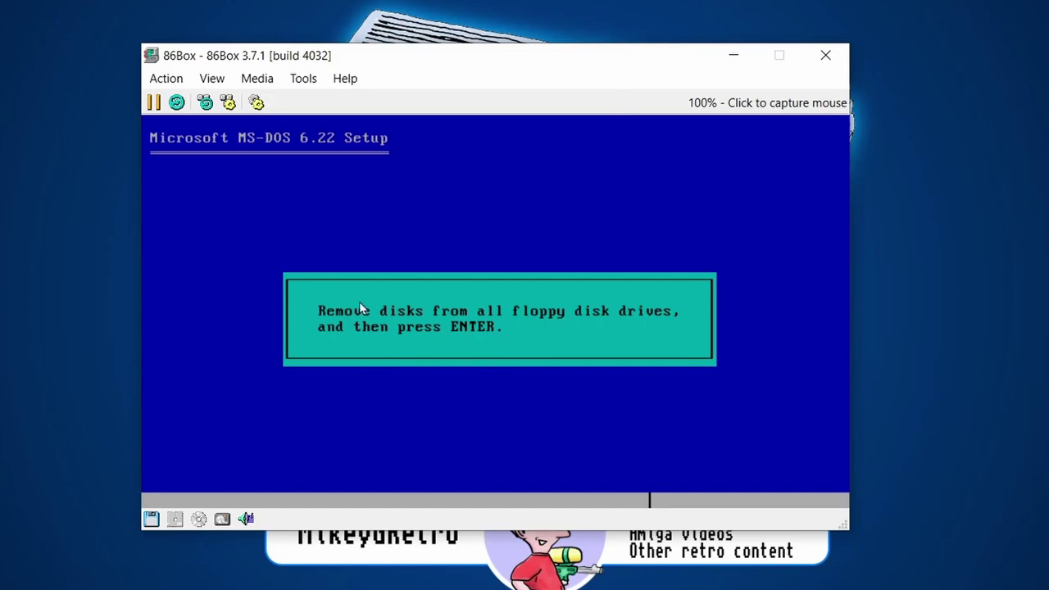
- Eject Disk3.img from the 3.5" 1.44M floppy drive
click(254, 80)
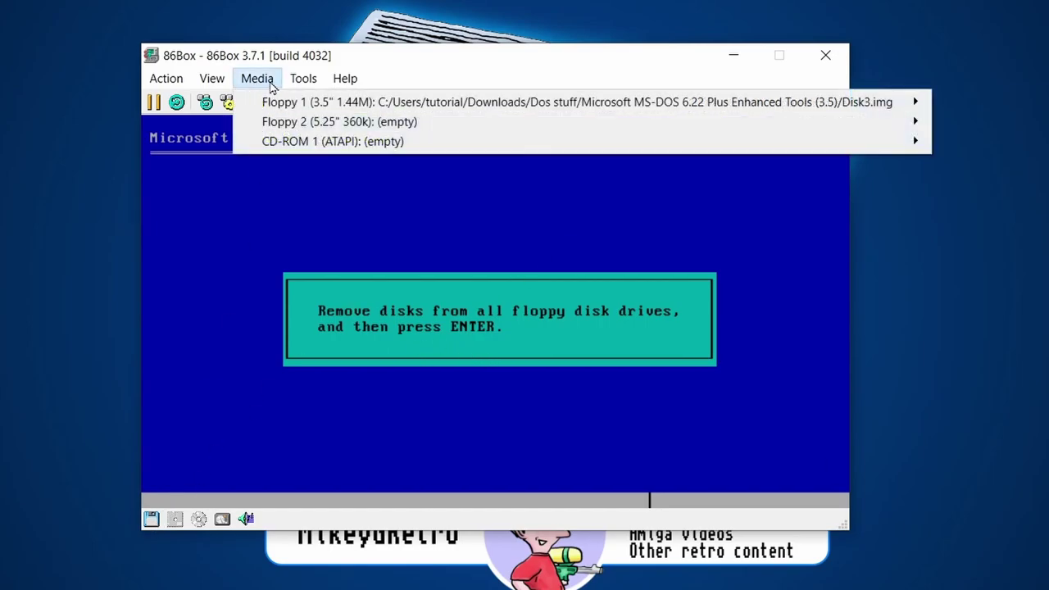
mouse_move(270, 104)
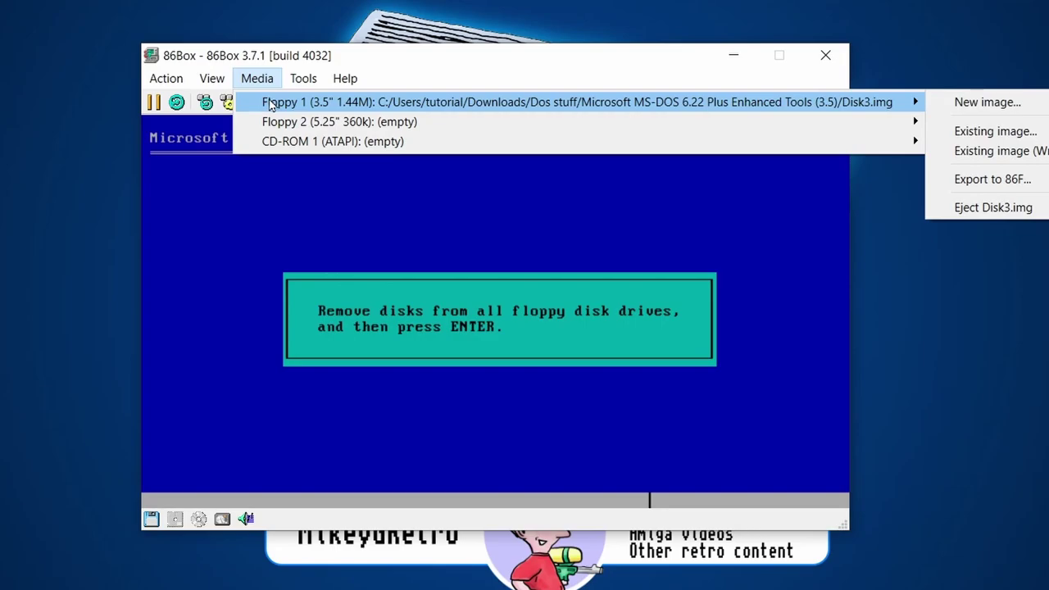
click(151, 519)
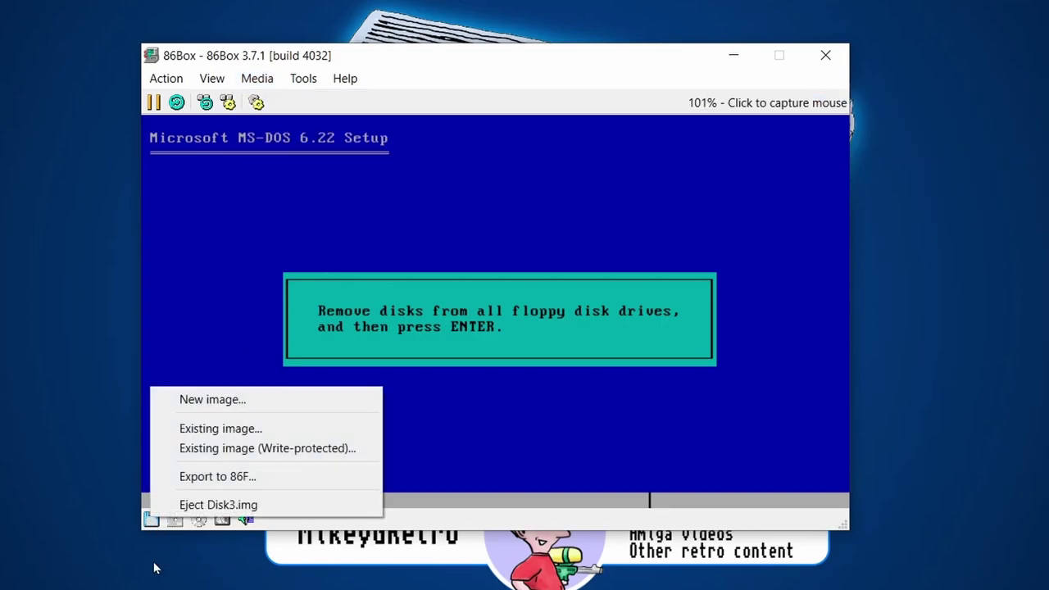
click(153, 534)
click(151, 519)
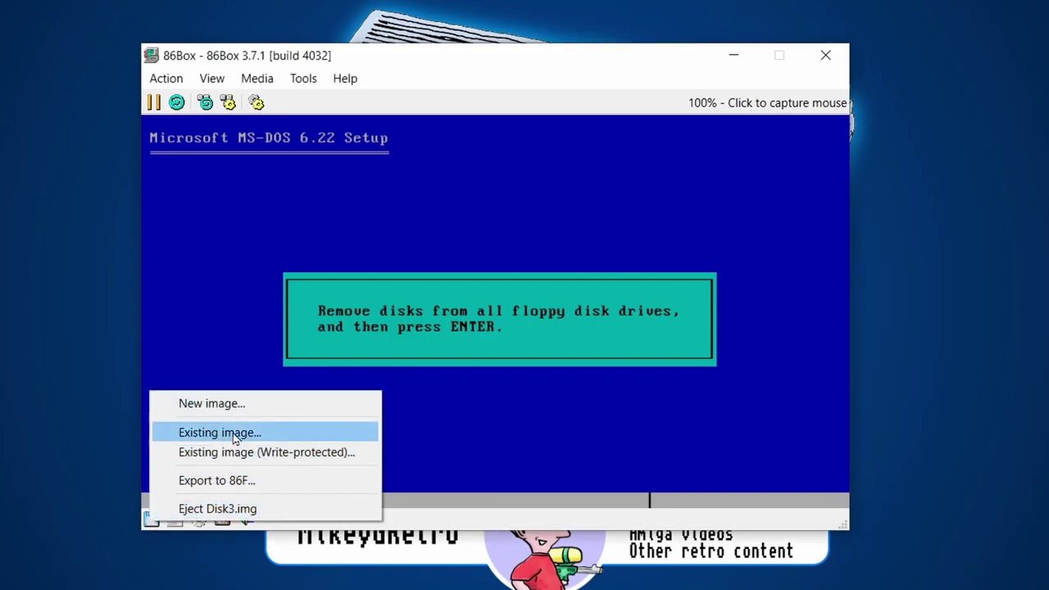
click(212, 509)
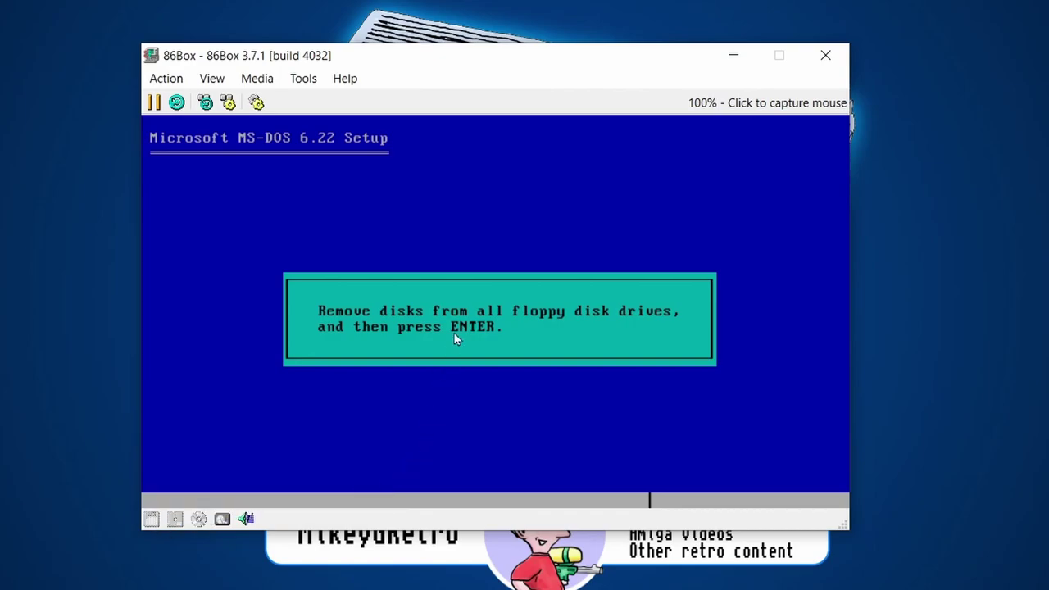
- Capture the mouse, complete MS-DOS Setup and restart the computer with MS-DOS 6.22
click(577, 286)
key(Return)
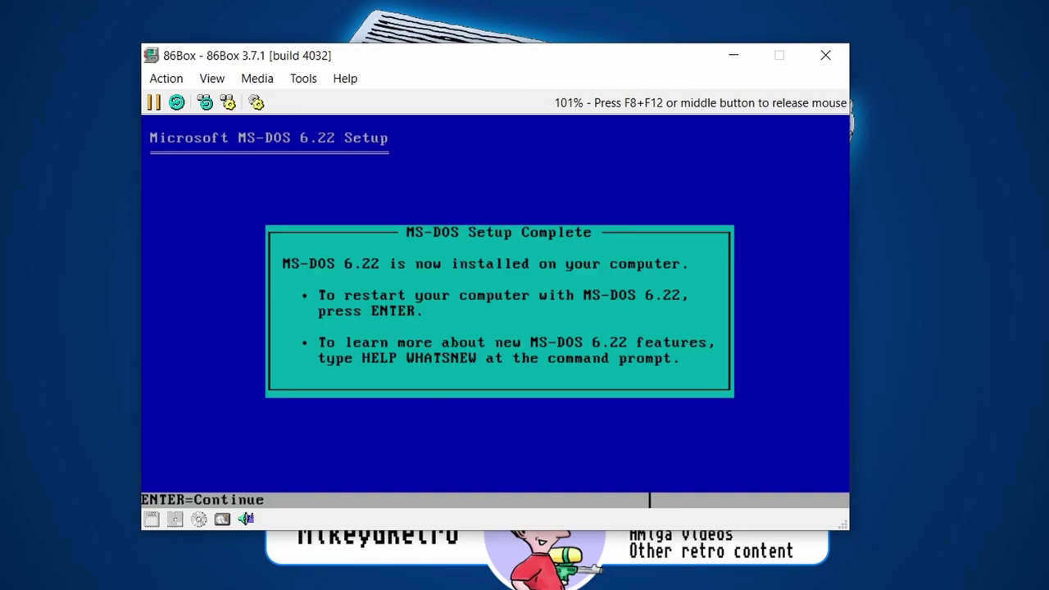
key(Return)
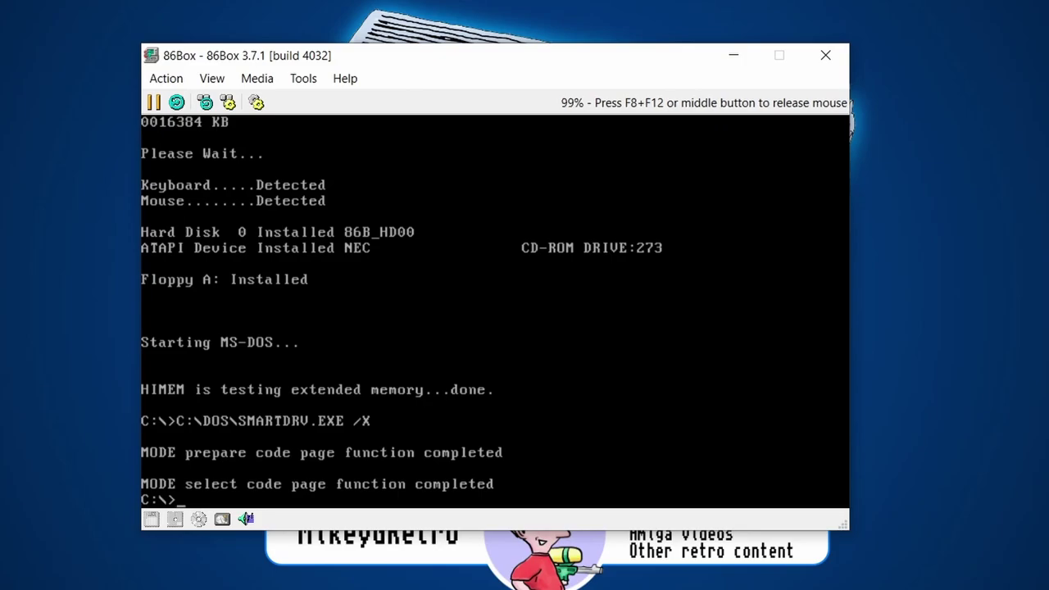
- List the contents of C:\ with the dir command and release the captured mouse
text(dir)
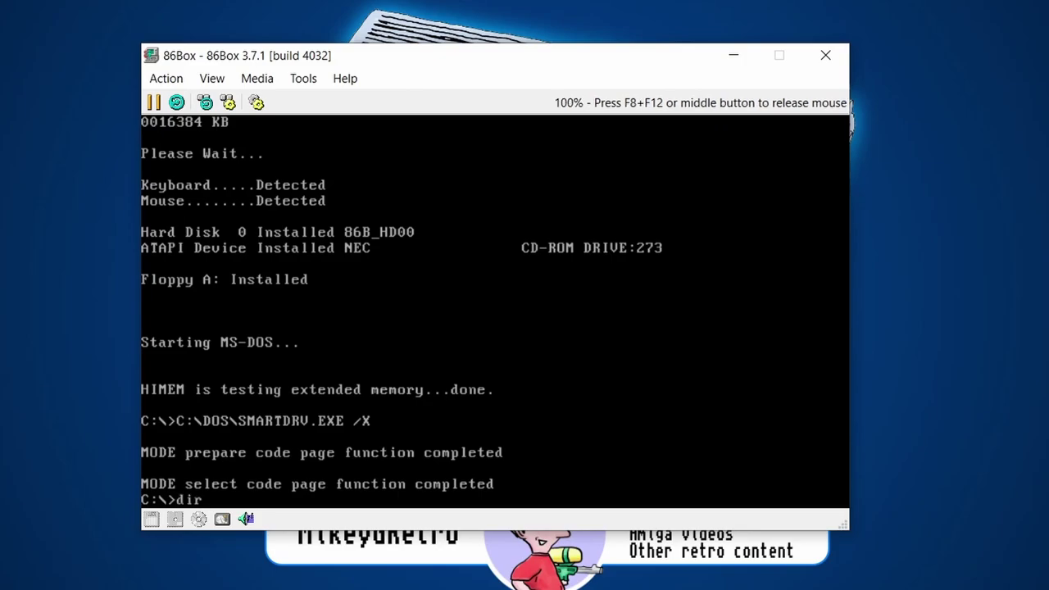
key(Return)
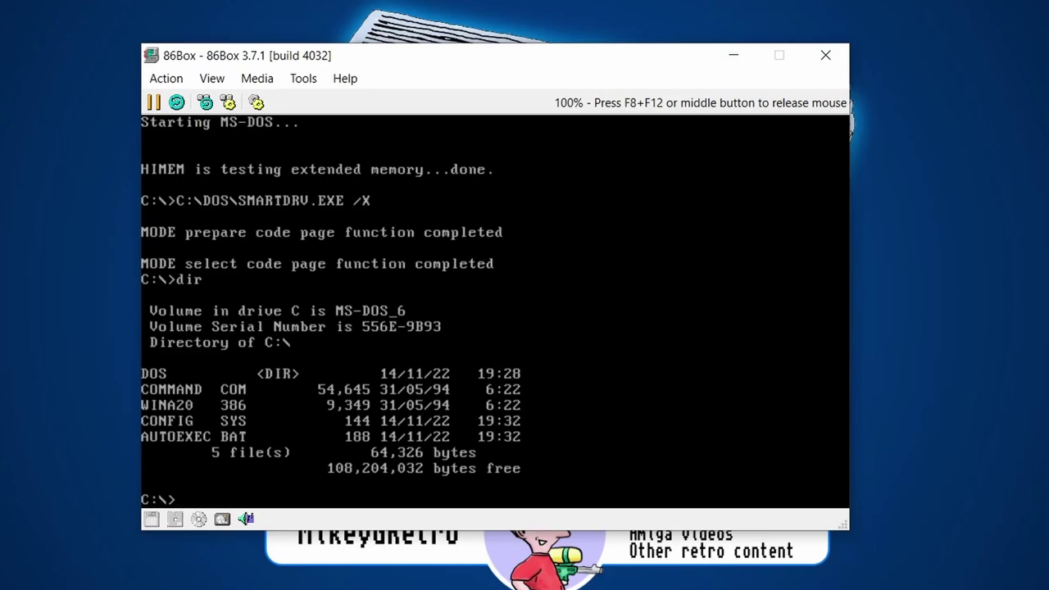
key(F8+F12)
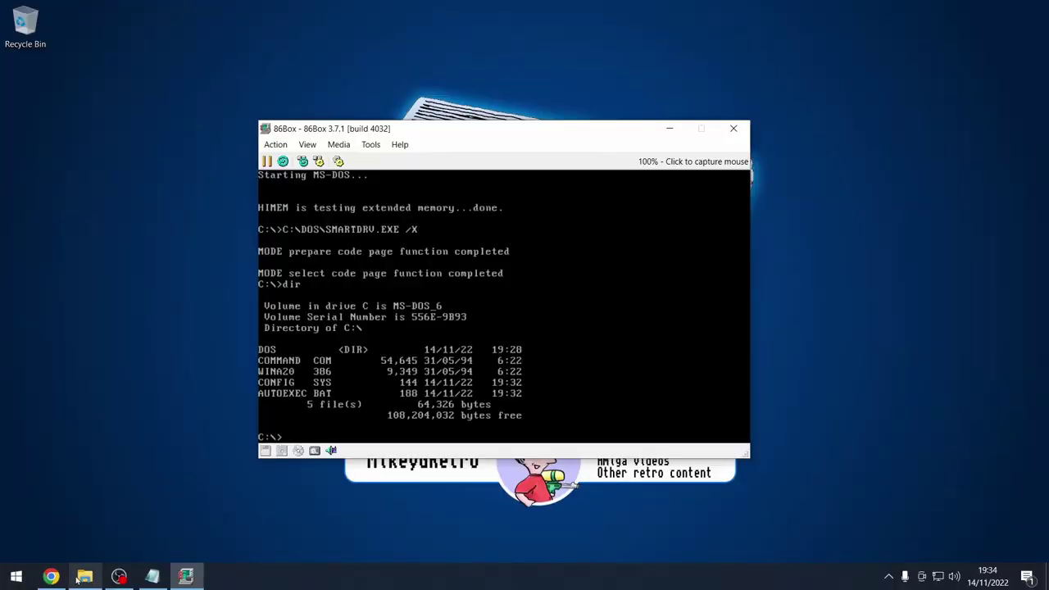
- Switch to Chrome and open the MS-DOS Starter Pack page from the DOS guides on philscomputerlab.com
click(50, 577)
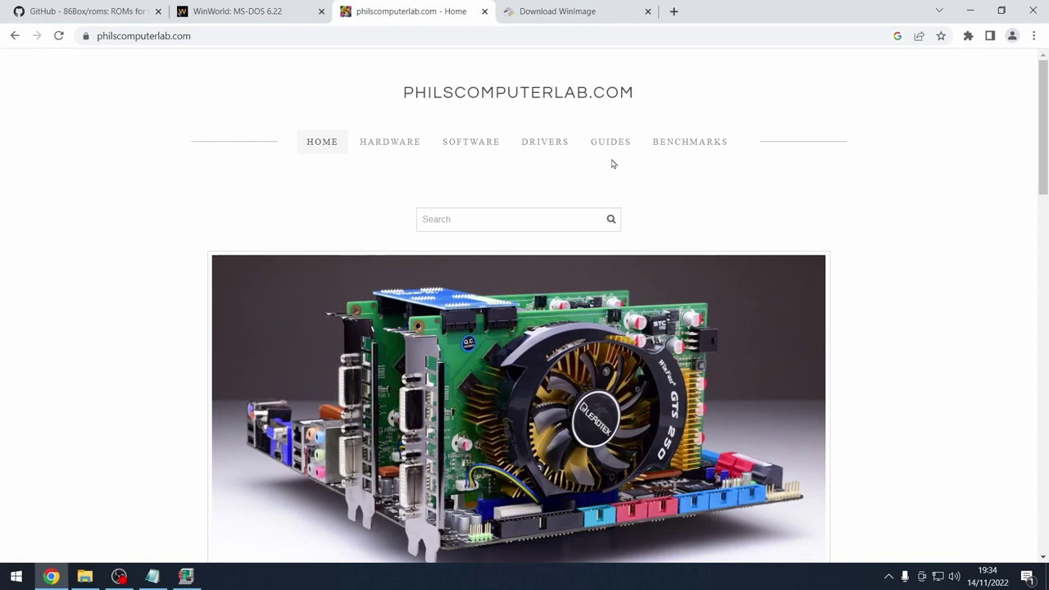
mouse_move(558, 141)
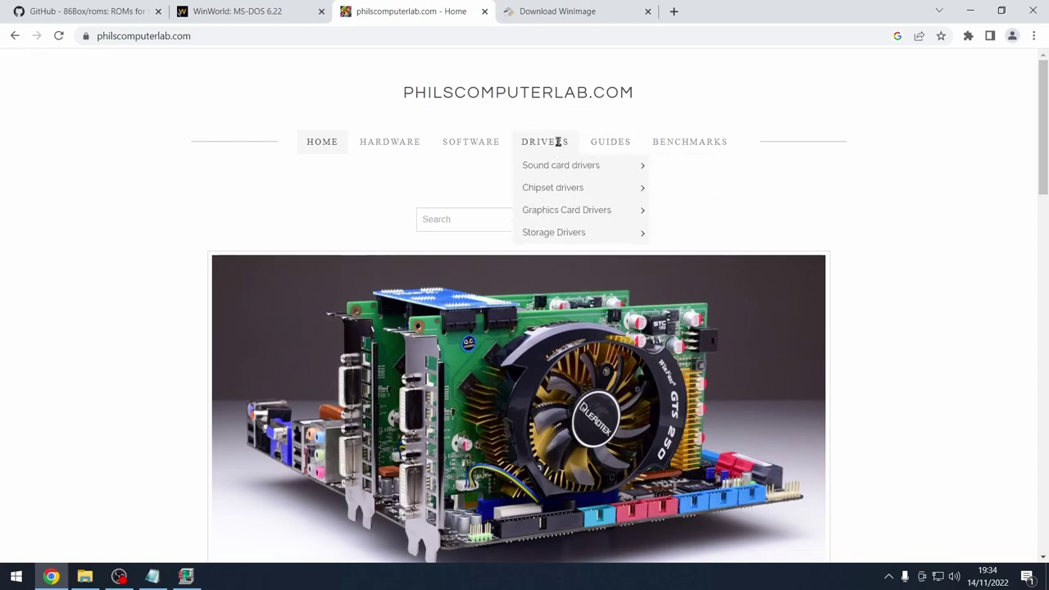
mouse_move(606, 145)
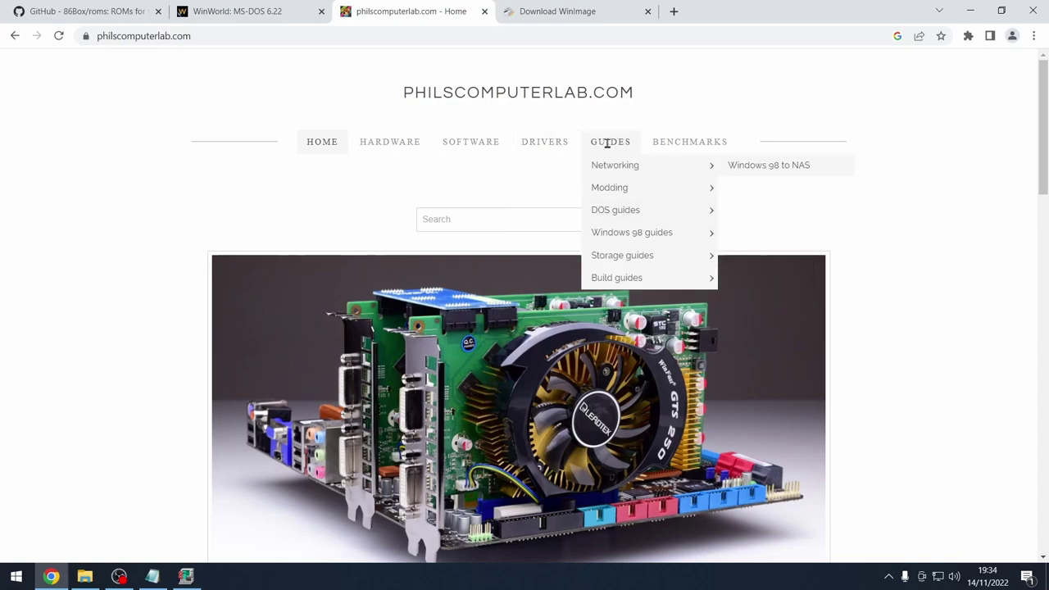
mouse_move(618, 210)
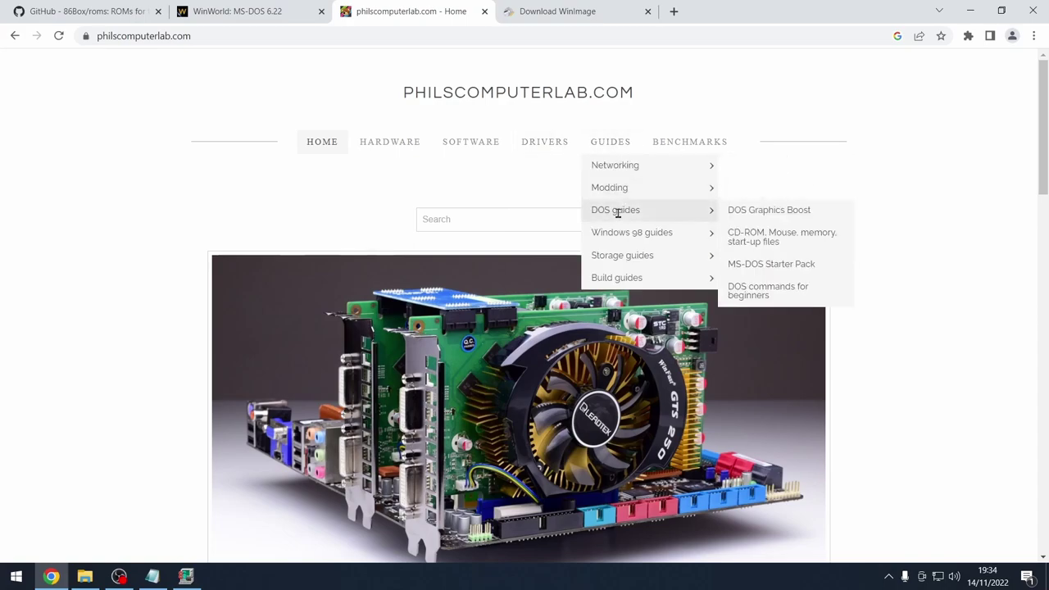
click(774, 267)
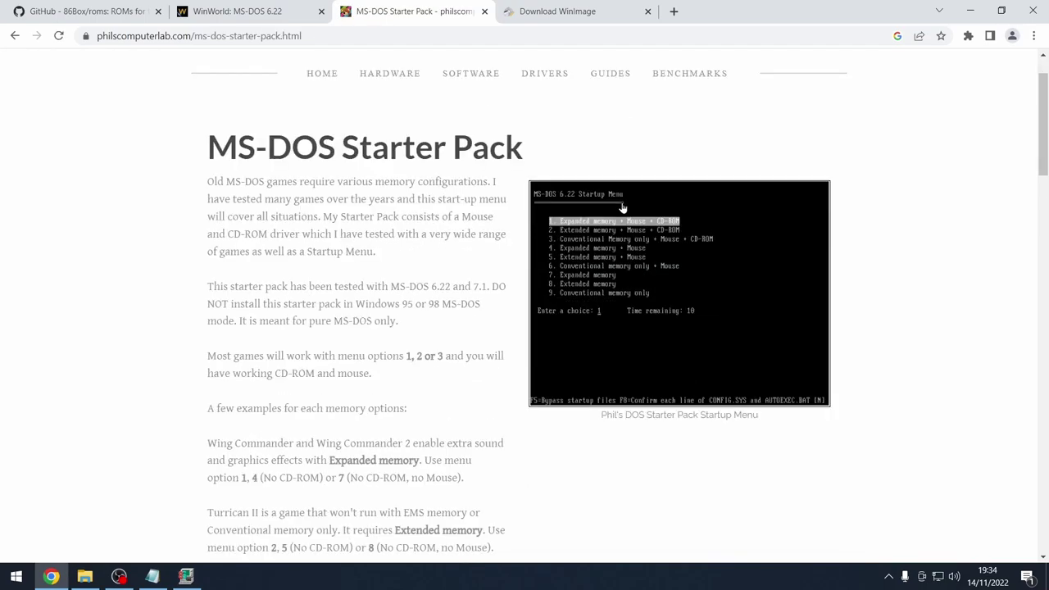
- Examine the Starter Pack page's startup menu options, installer download and individual mouse and CD-ROM drivers
scroll(622, 209, down, 1)
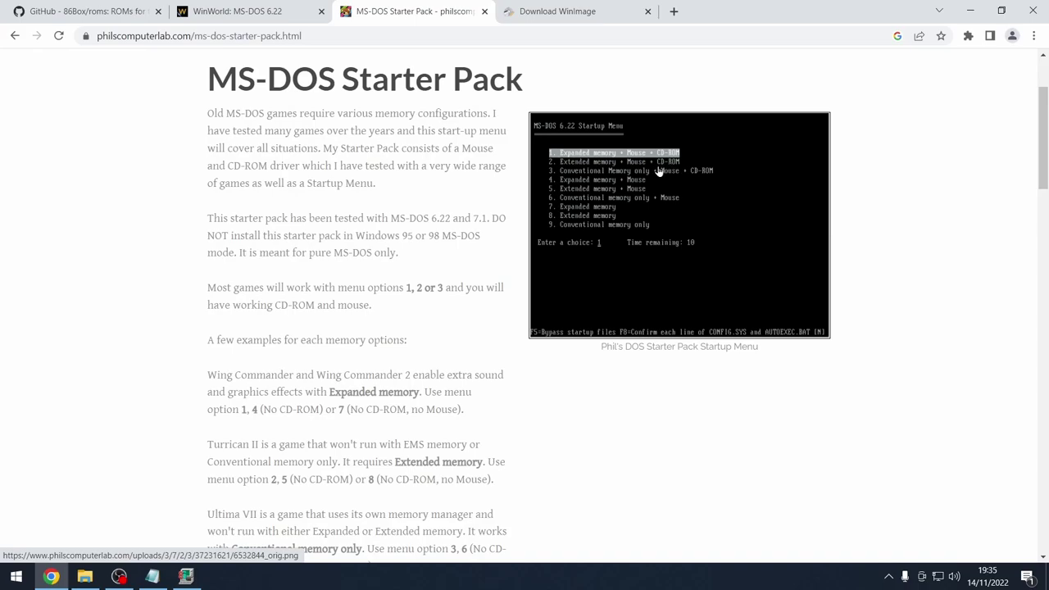
scroll(662, 169, down, 3)
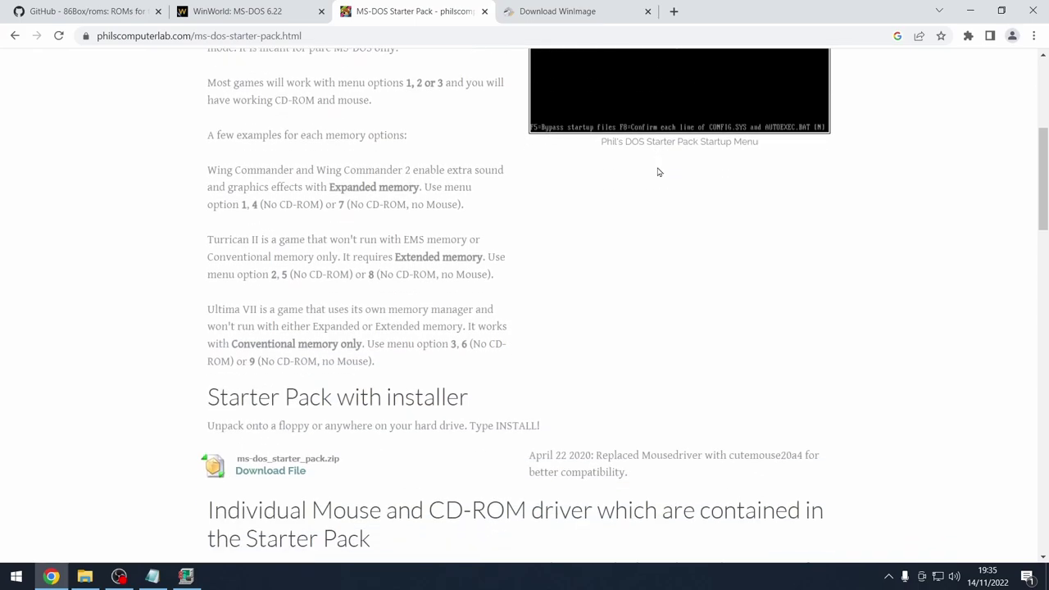
scroll(658, 172, up, 3)
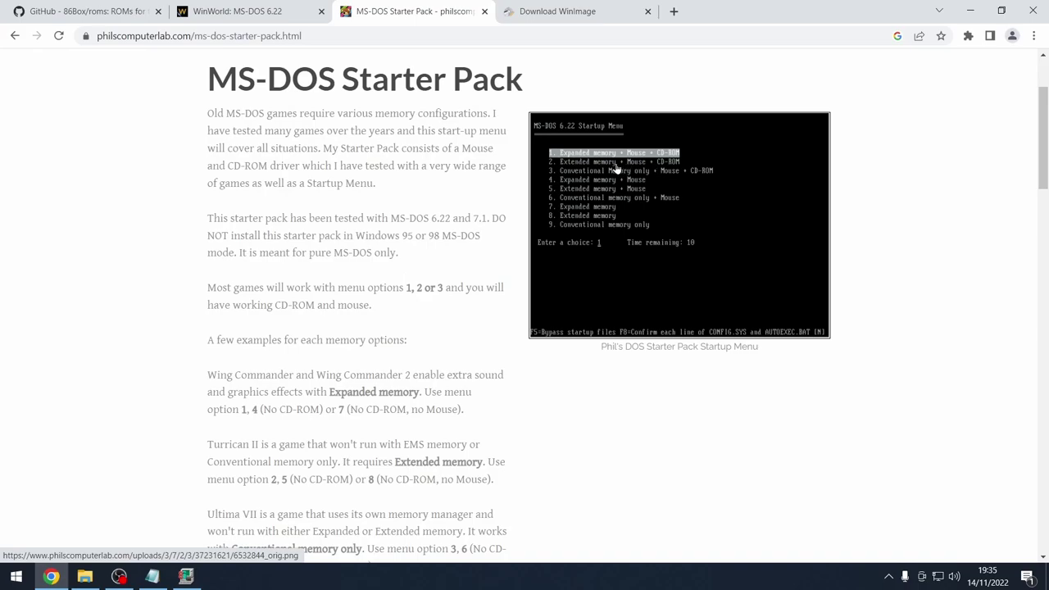
scroll(574, 170, down, 5)
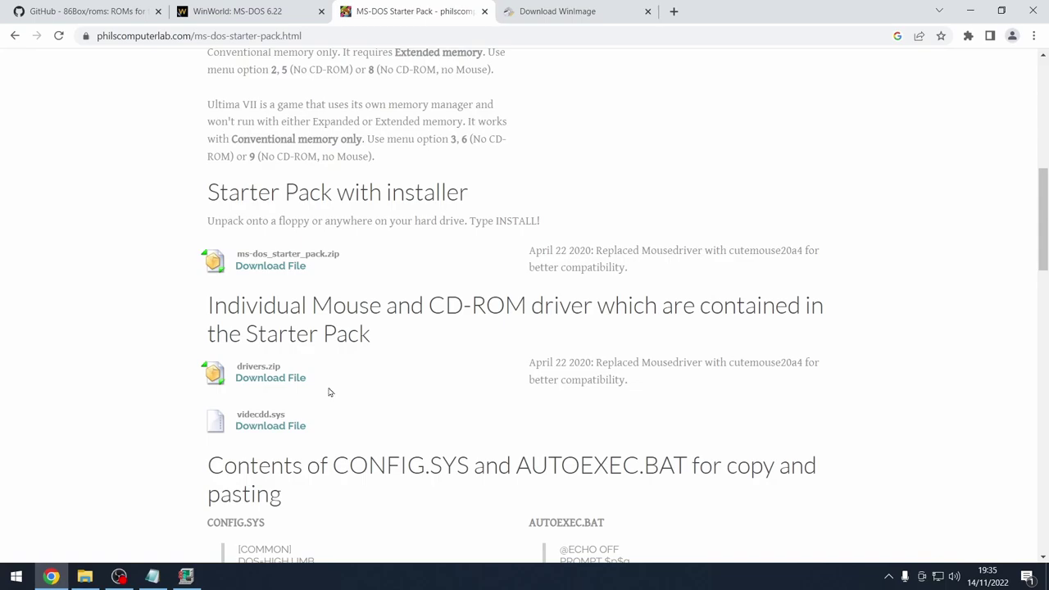
- Check the 86Box machine, view the Download WinImage page in Chrome and return to the MS-DOS Starter Pack page
click(187, 577)
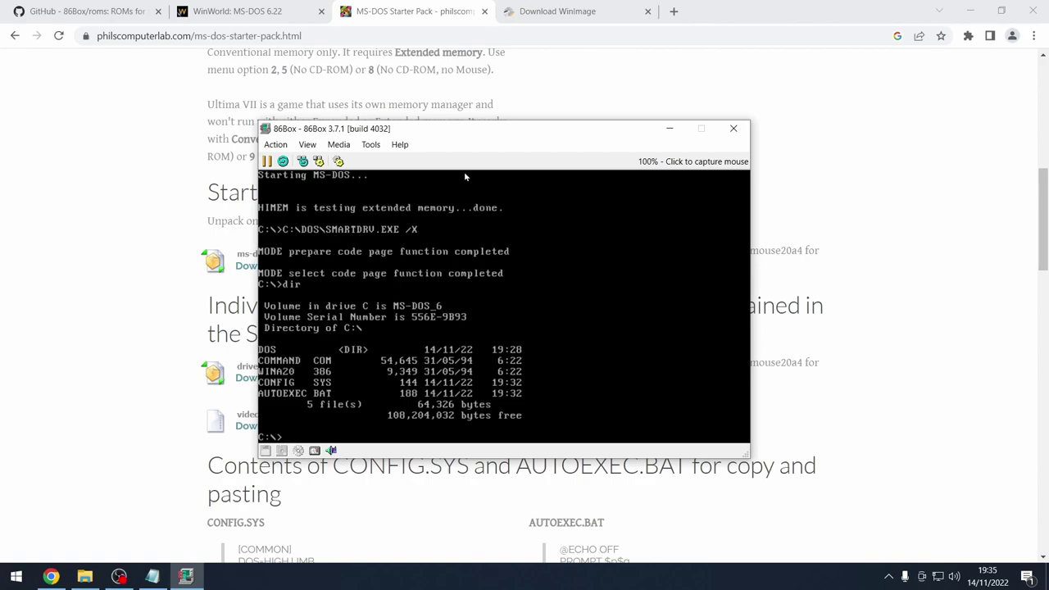
click(576, 15)
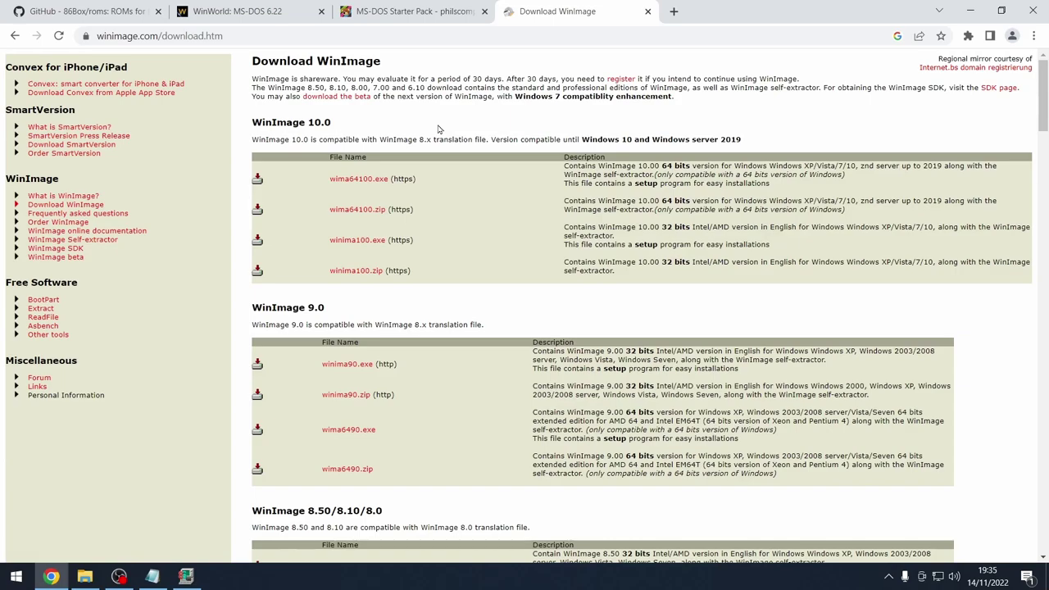
click(389, 12)
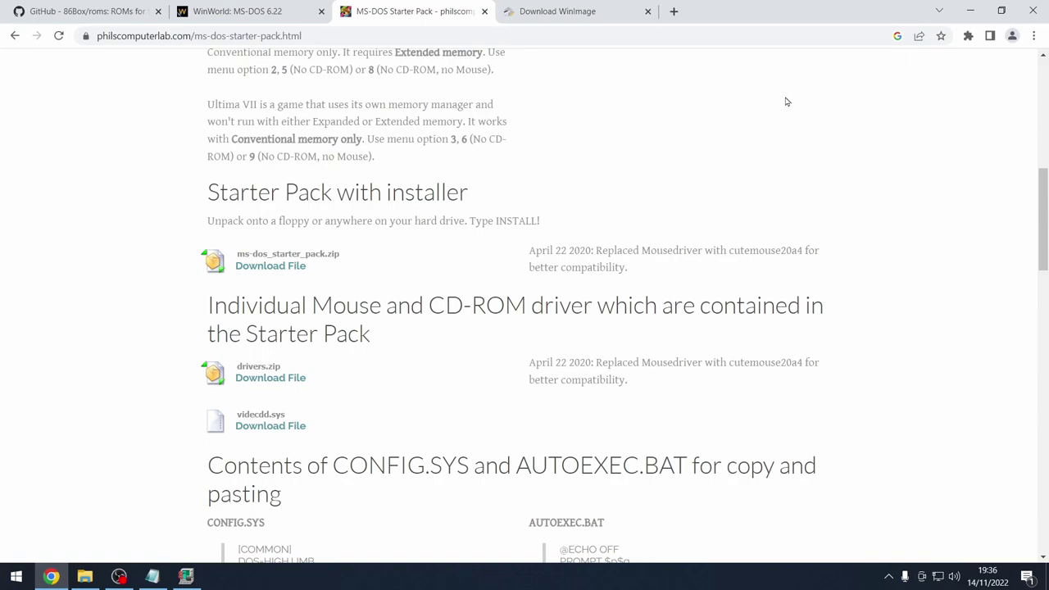
- Minimize Chrome, open the extracted ms-dos_starter_pack folder in Dos stuff and move the File Explorer window
click(972, 11)
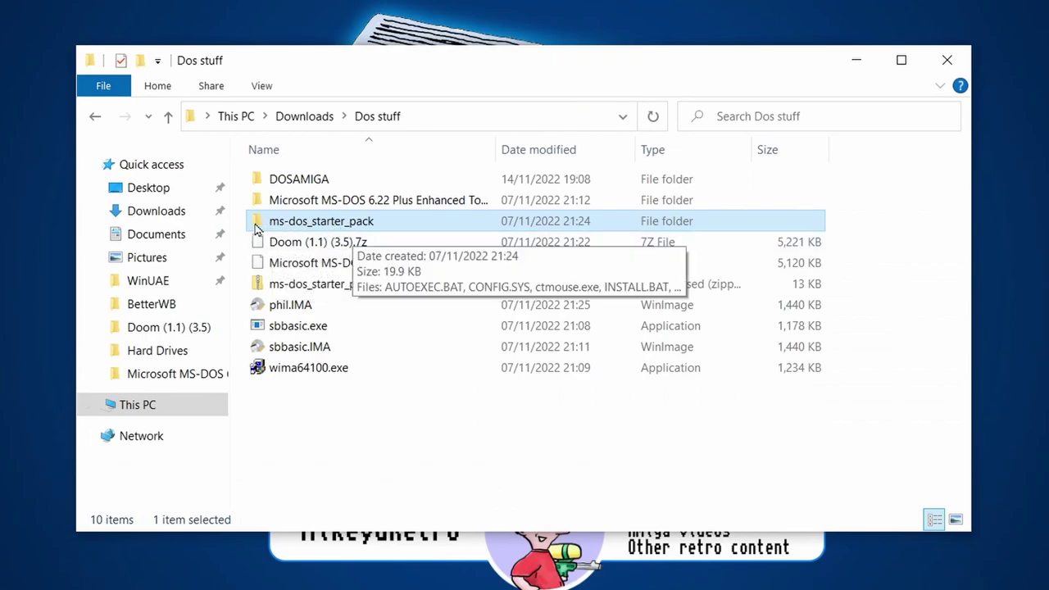
click(311, 287)
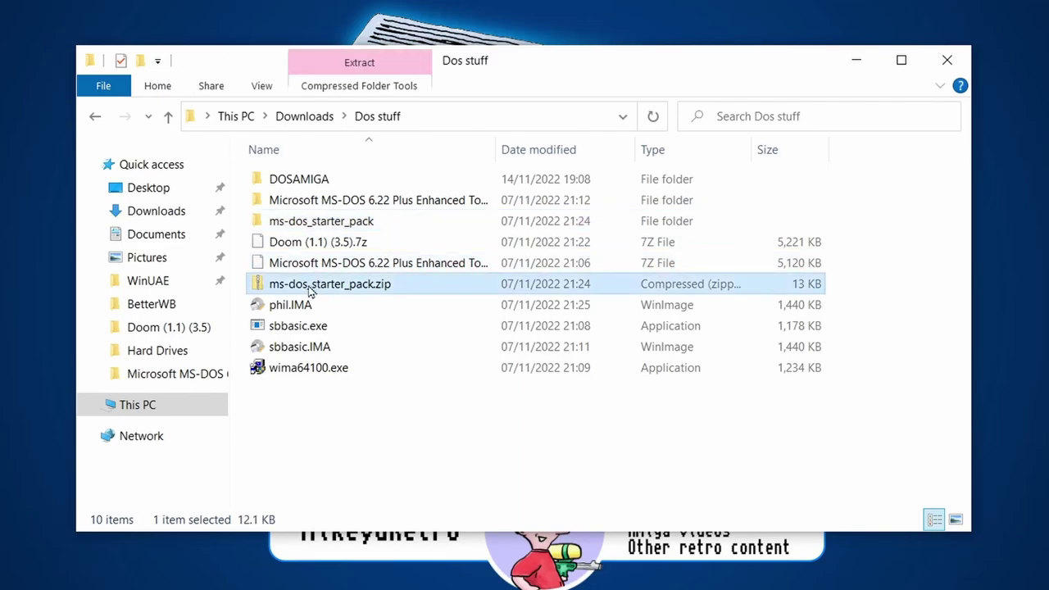
click(299, 225)
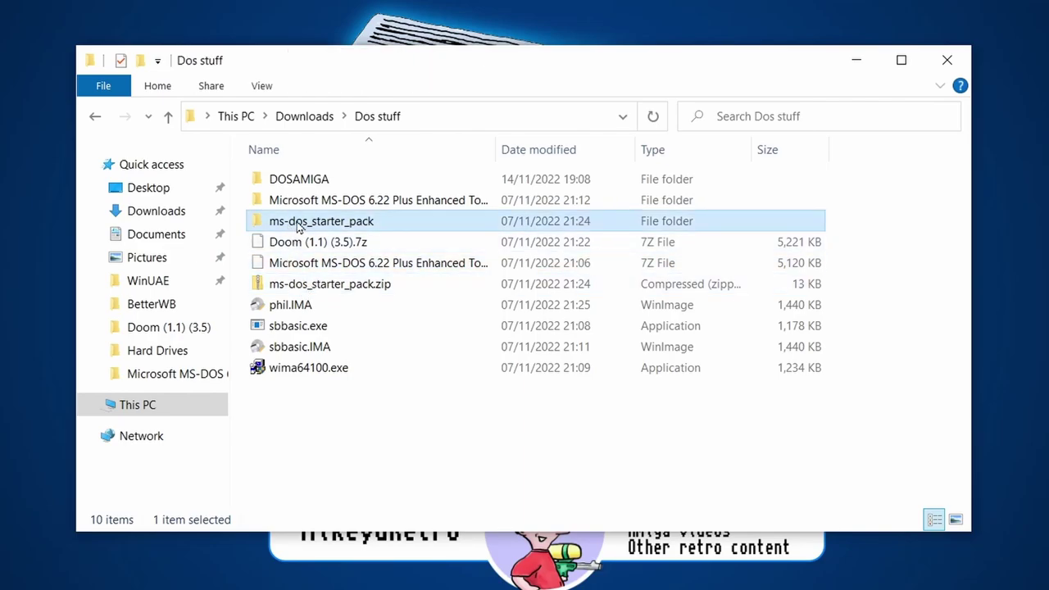
double_click(299, 225)
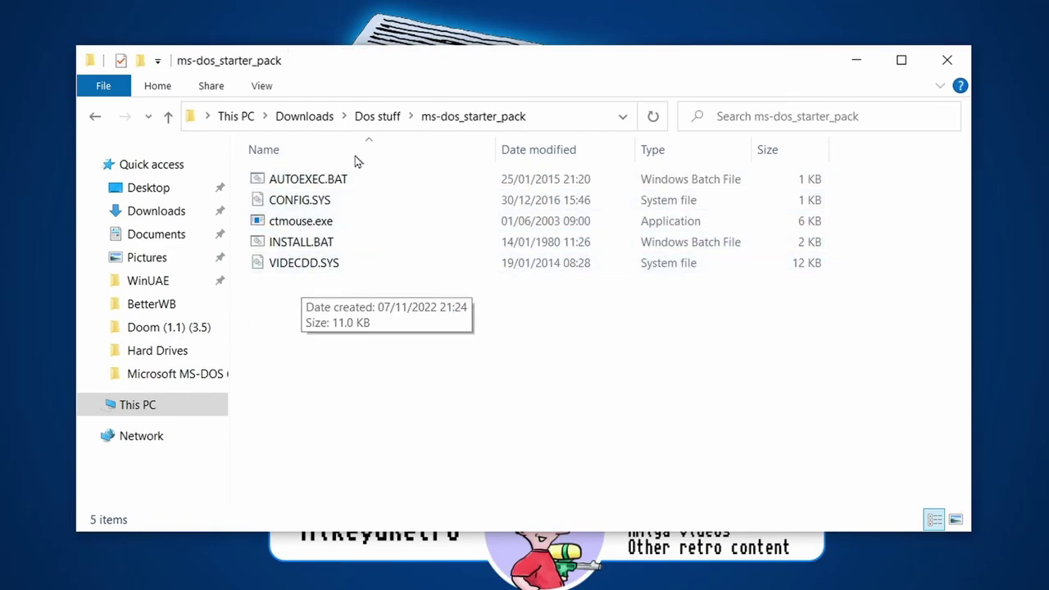
drag(431, 69, 470, 81)
- Launch WinImage and create a new 1.44 MB floppy image
key(super)
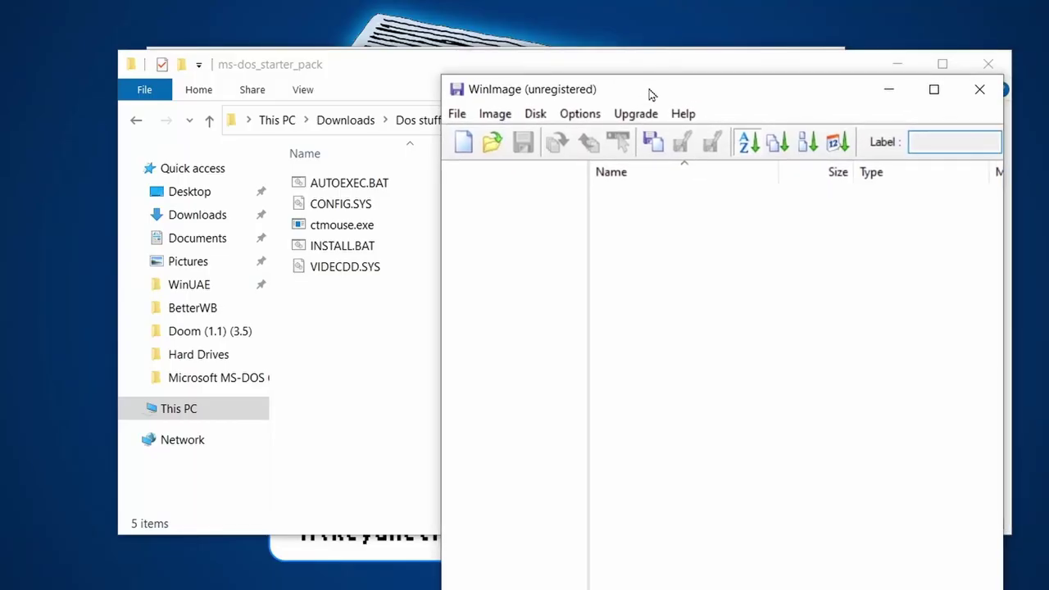
click(465, 145)
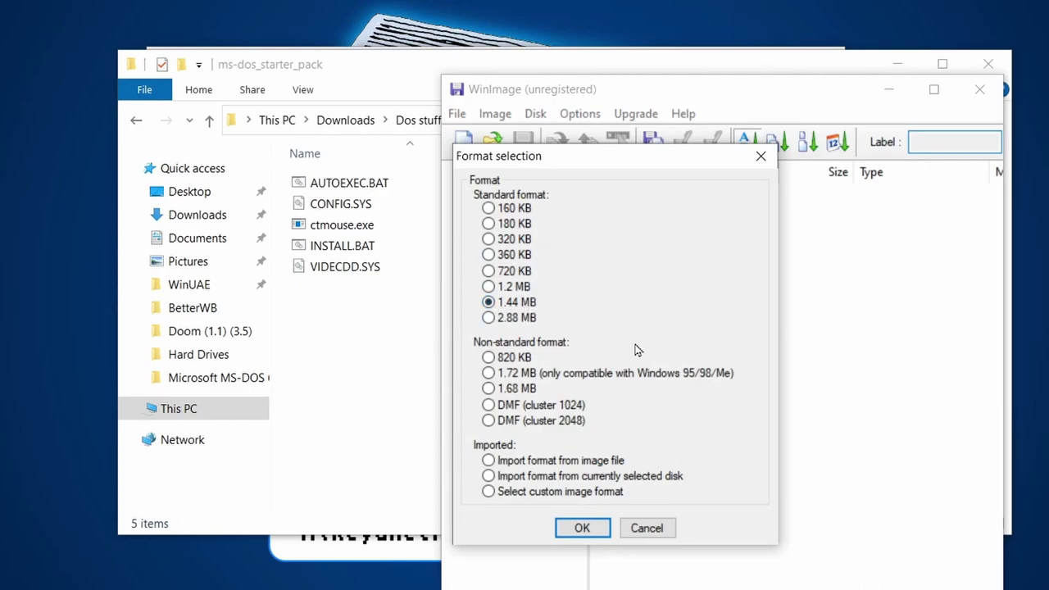
click(582, 528)
click(500, 115)
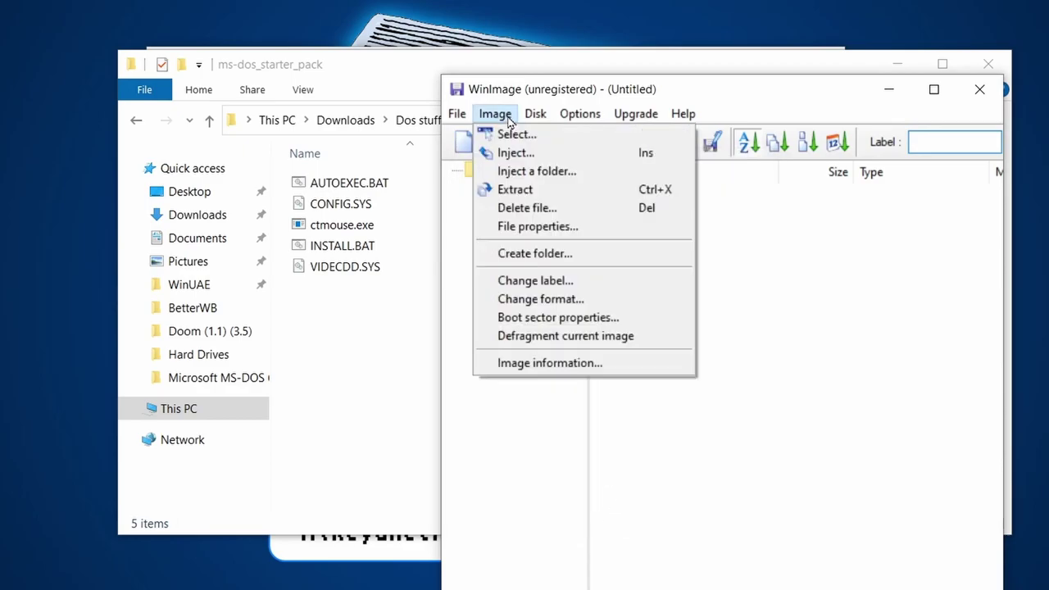
- Inject all five files from the ms-dos_starter_pack folder in Dos stuff into the floppy image
click(512, 152)
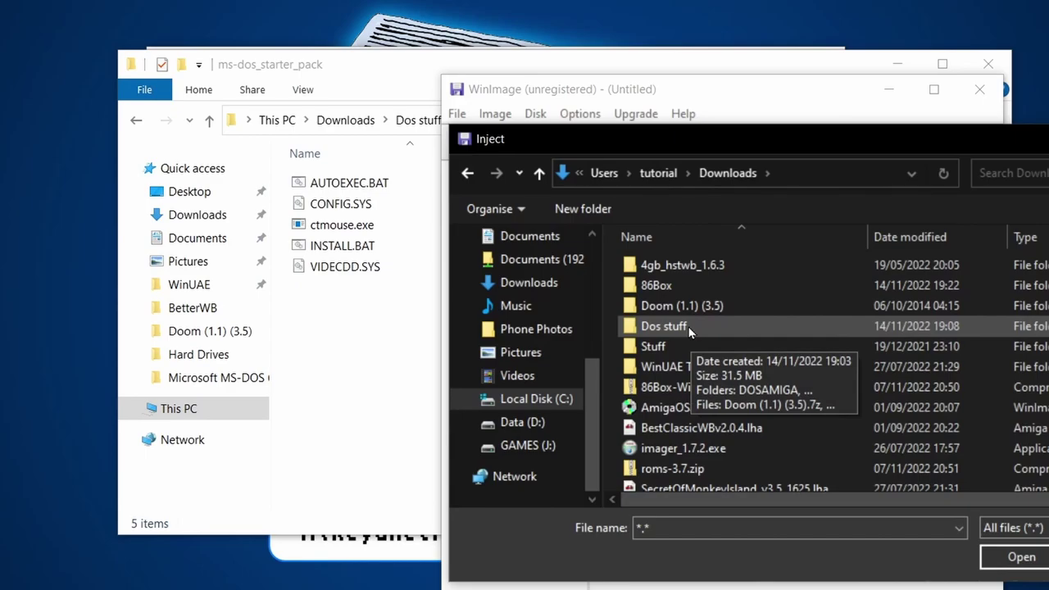
double_click(664, 326)
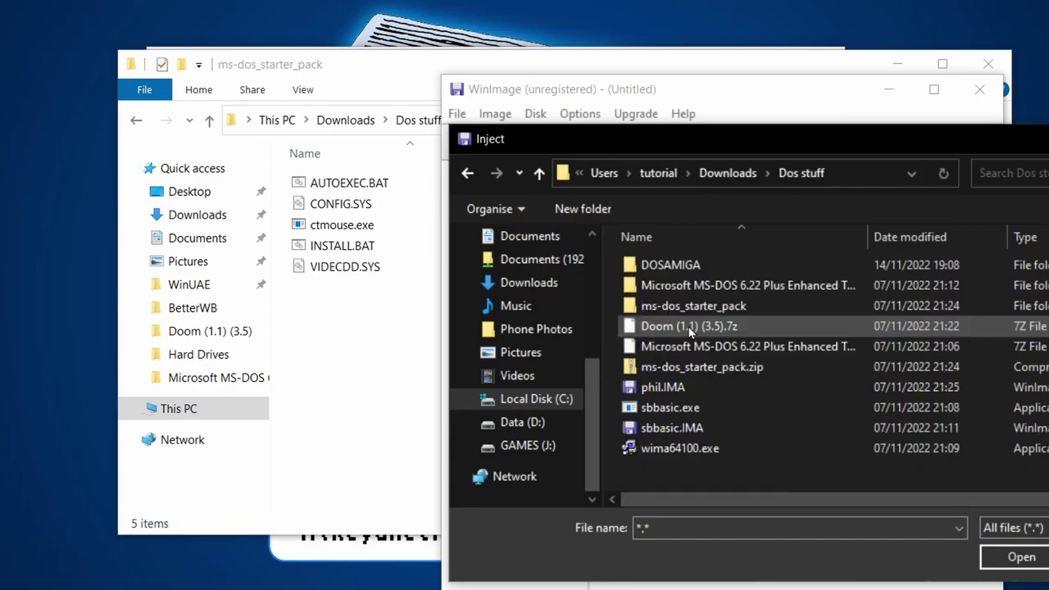
double_click(732, 316)
drag(736, 392, 658, 268)
click(1017, 557)
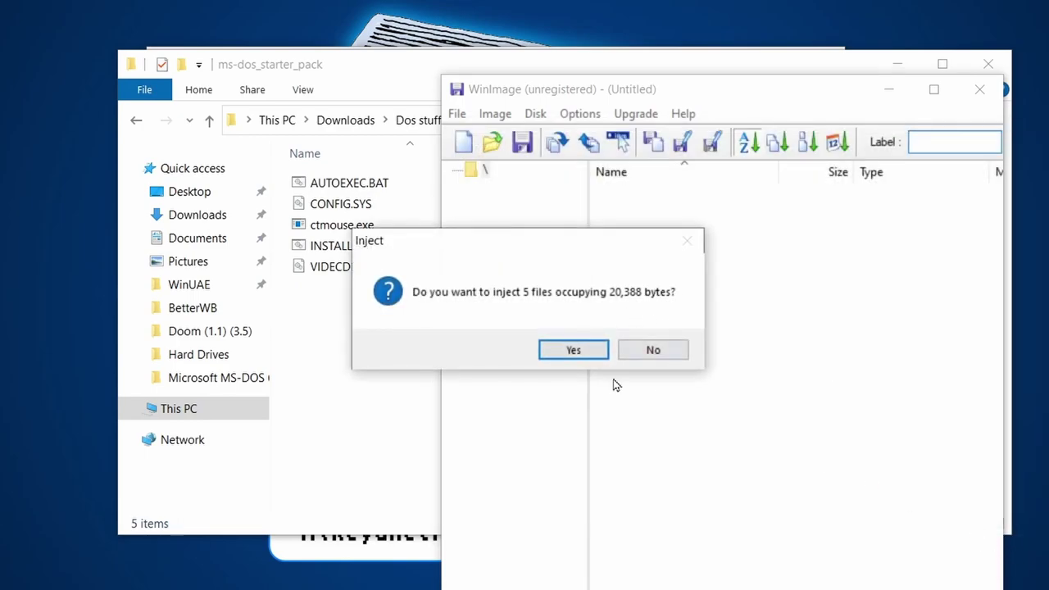
click(584, 354)
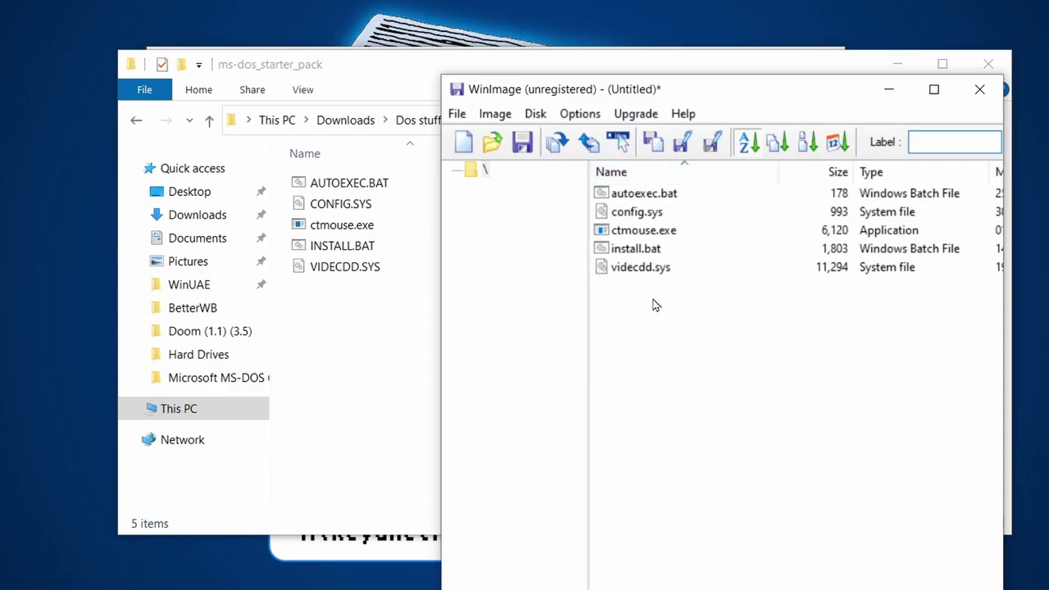
- Save the floppy image as phil.IMA in the 86Box folder using the Image file (*.ima) format, and close WinImage
click(521, 145)
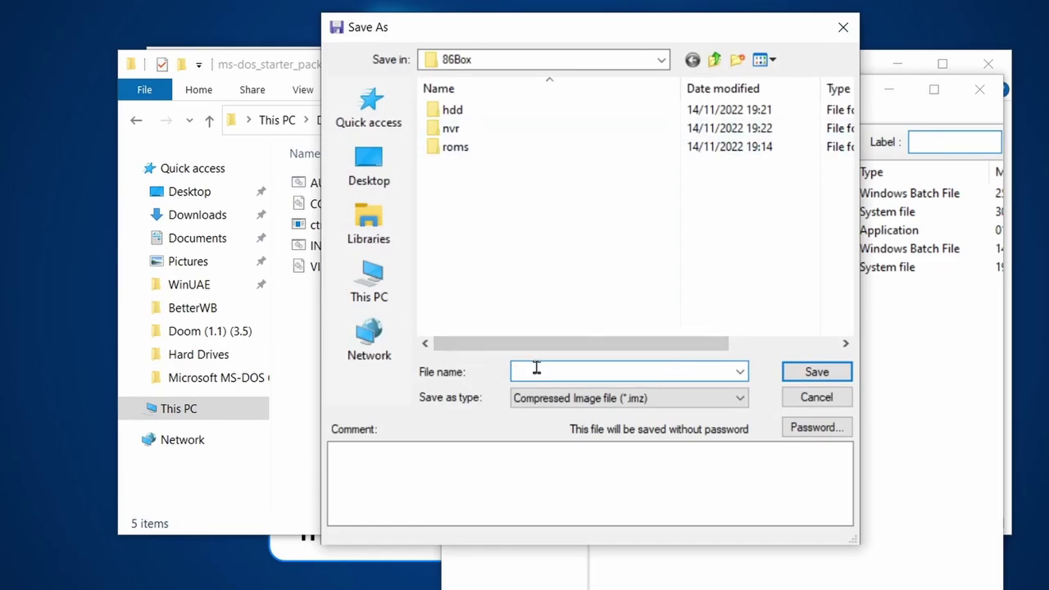
text(phil)
click(690, 404)
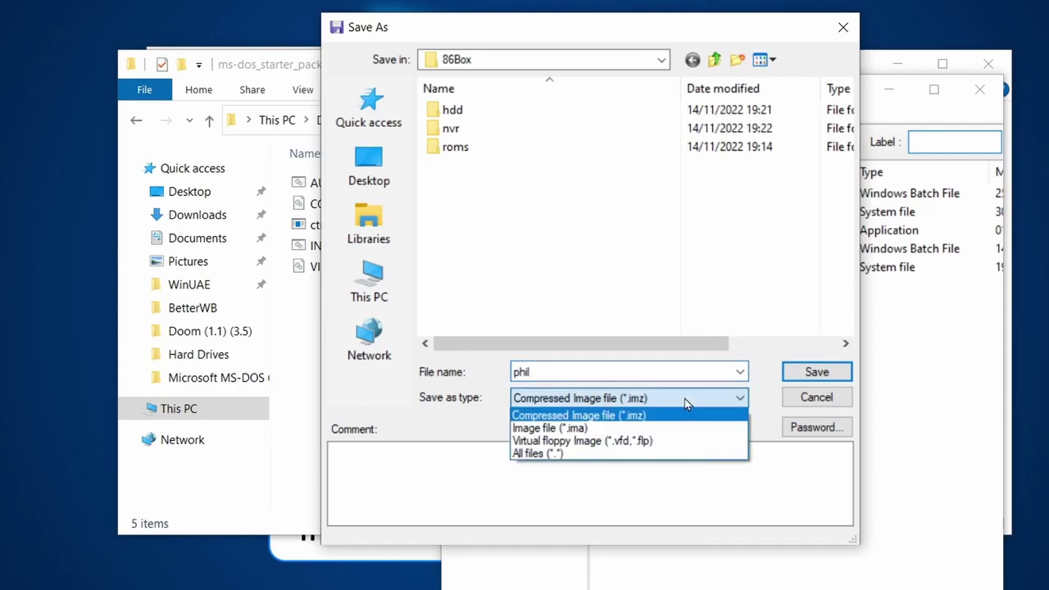
click(578, 428)
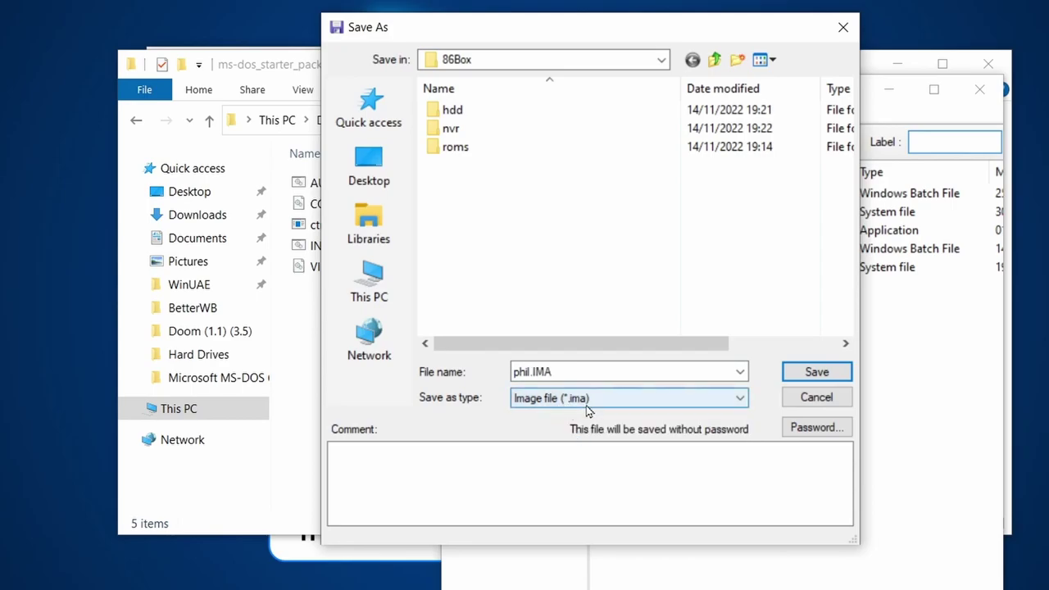
click(589, 403)
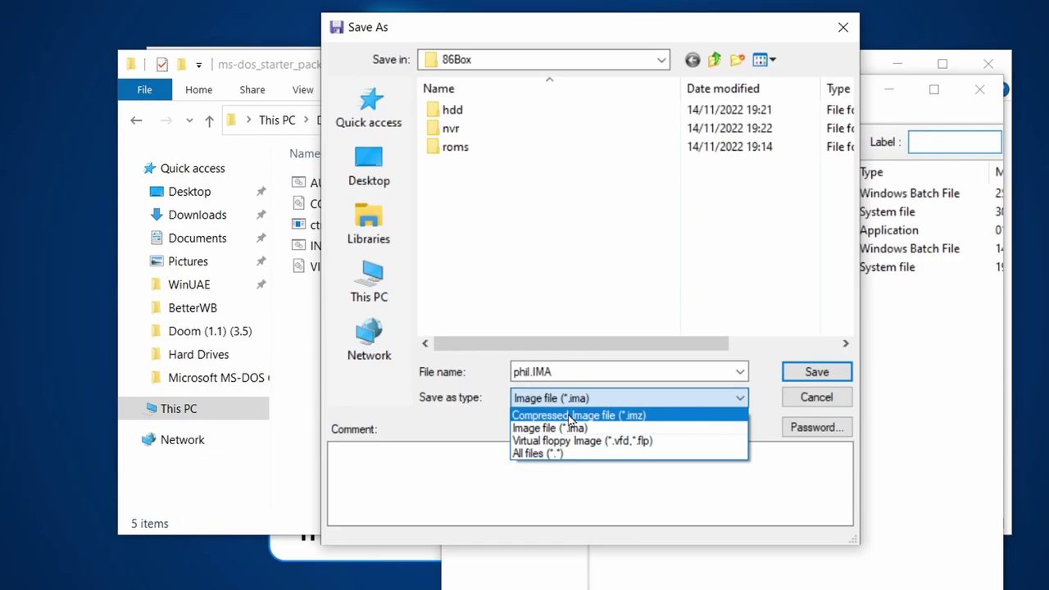
click(571, 428)
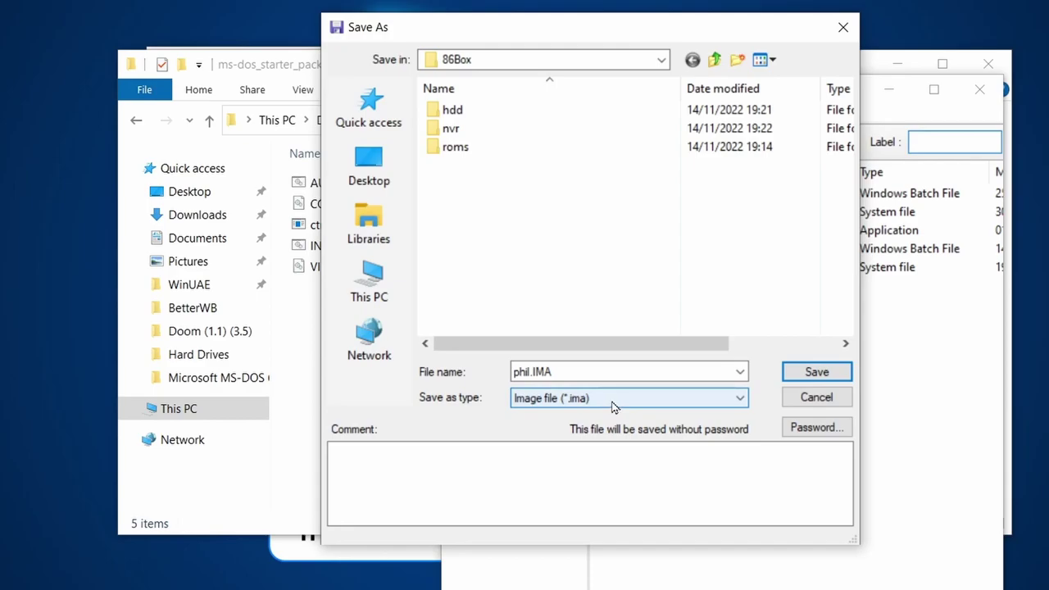
click(815, 373)
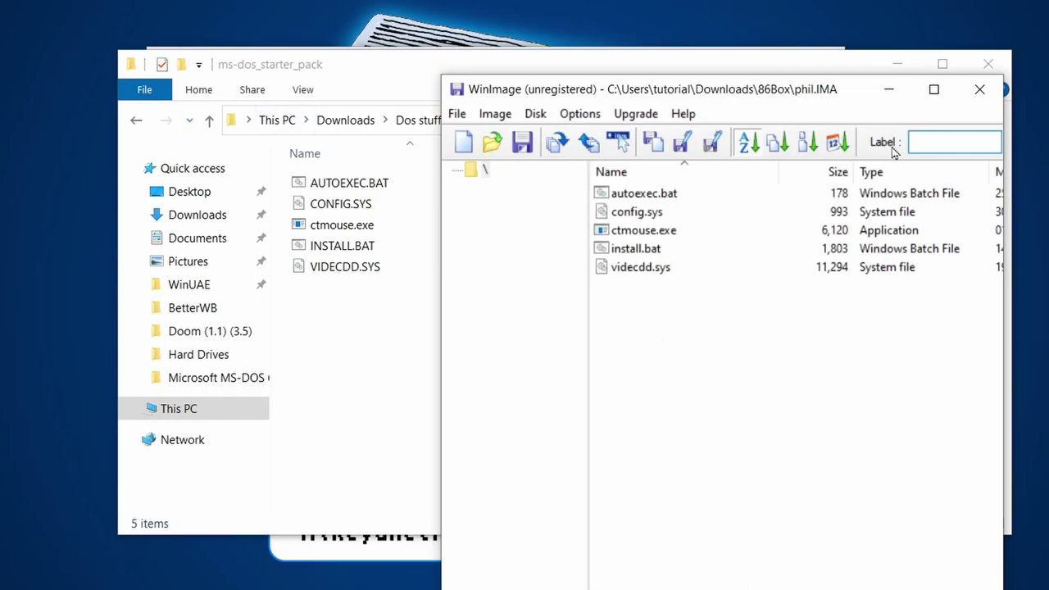
click(980, 90)
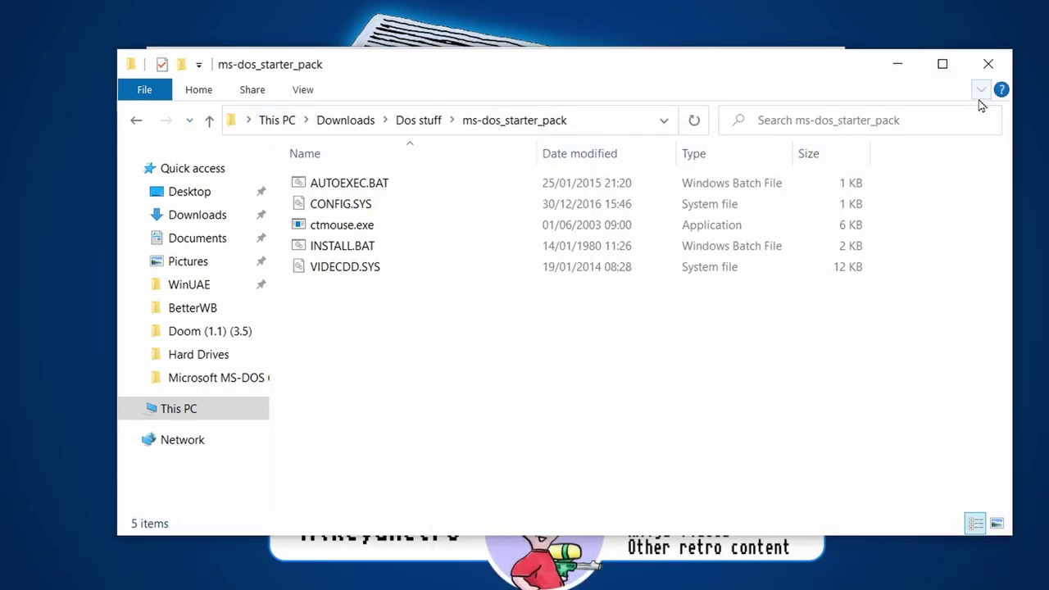
- Minimize File Explorer and load the existing image phil.IMA from Dos stuff into 86Box's Floppy 1 drive
click(912, 70)
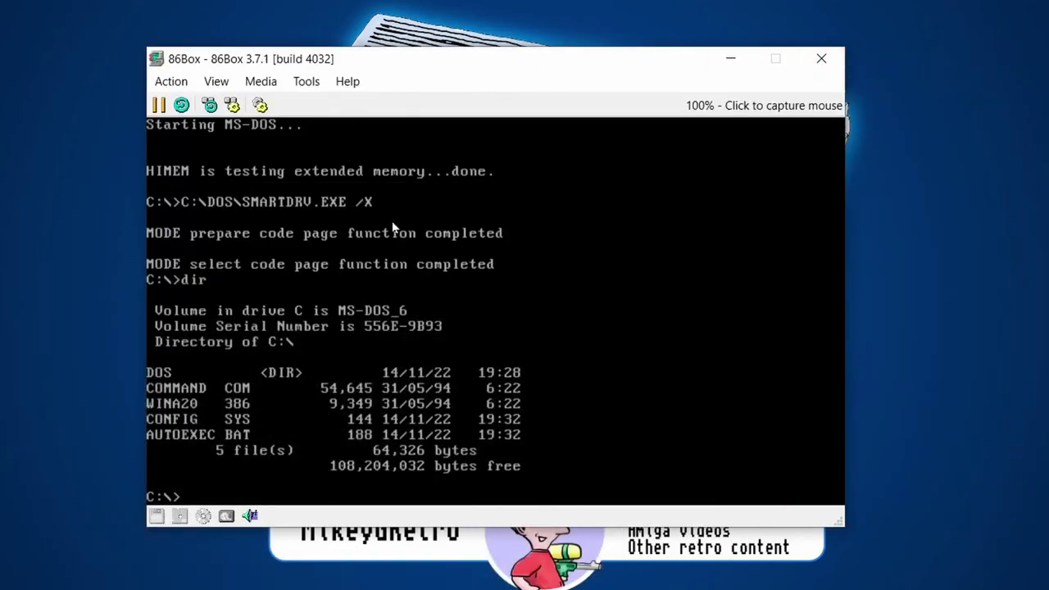
click(260, 82)
mouse_move(279, 107)
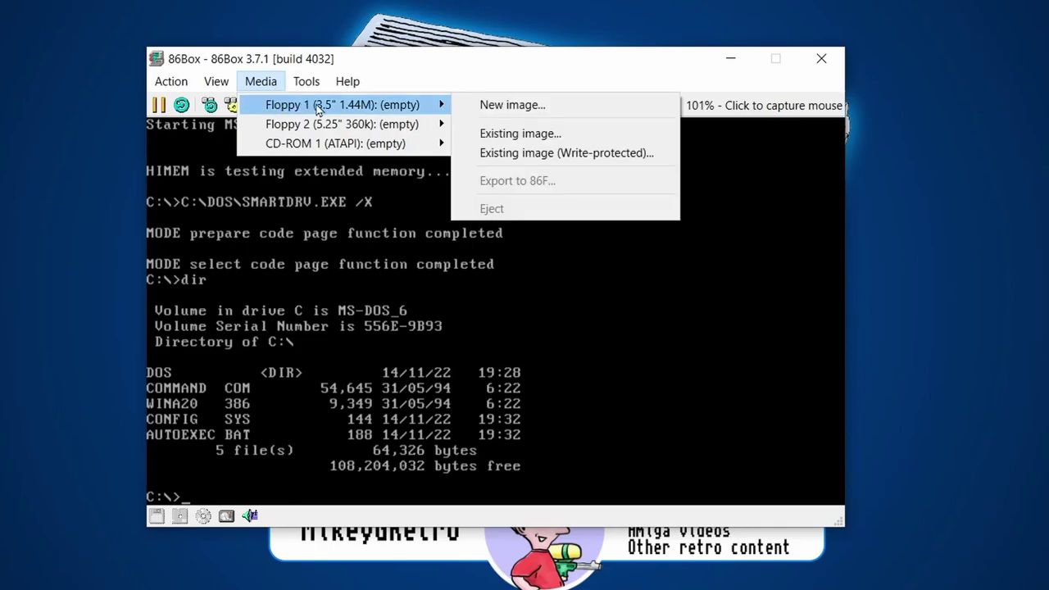
click(518, 134)
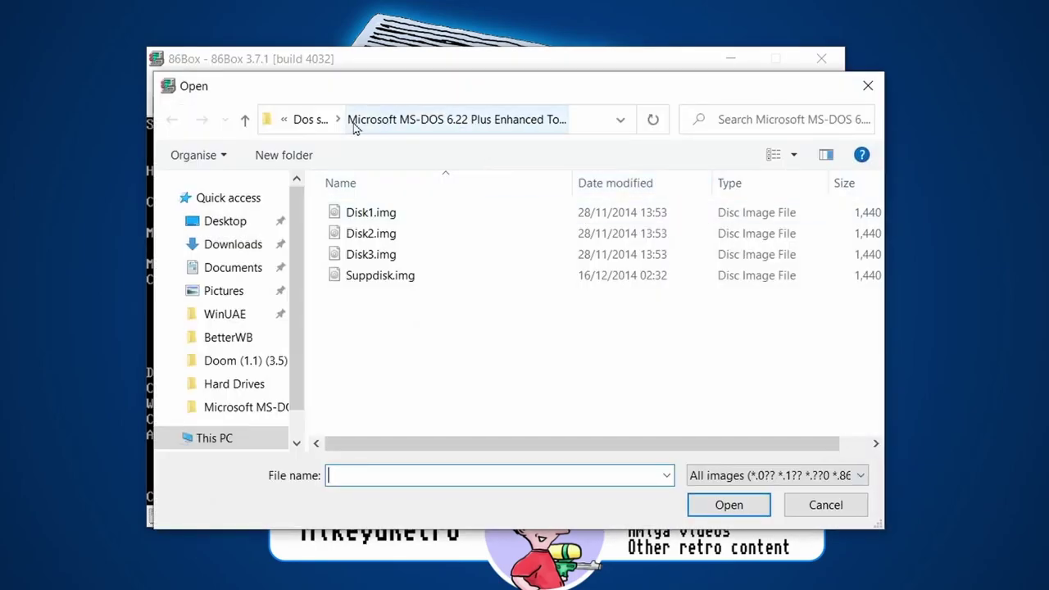
click(310, 120)
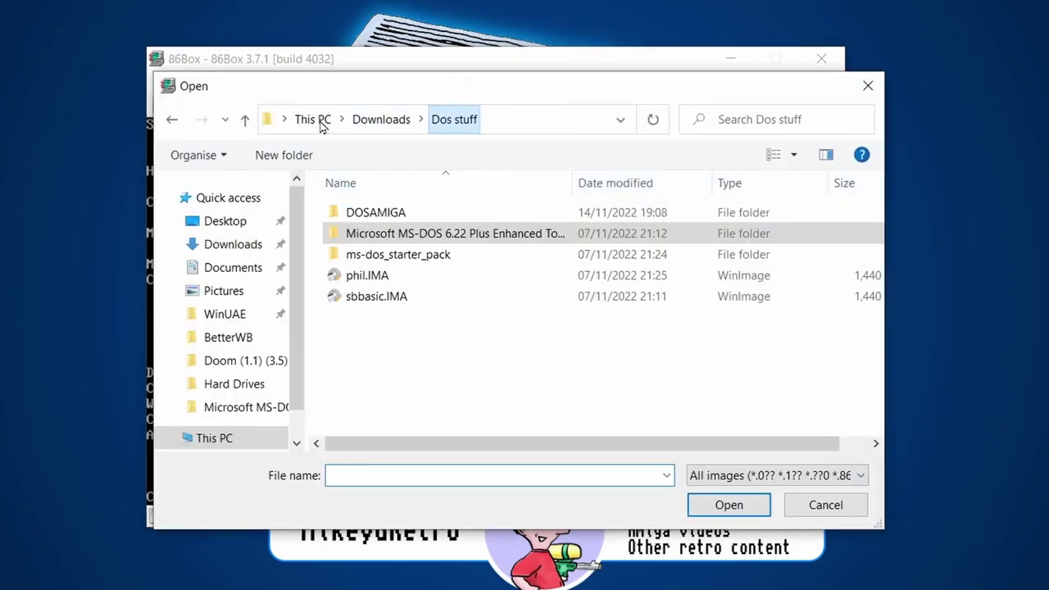
click(360, 275)
click(726, 504)
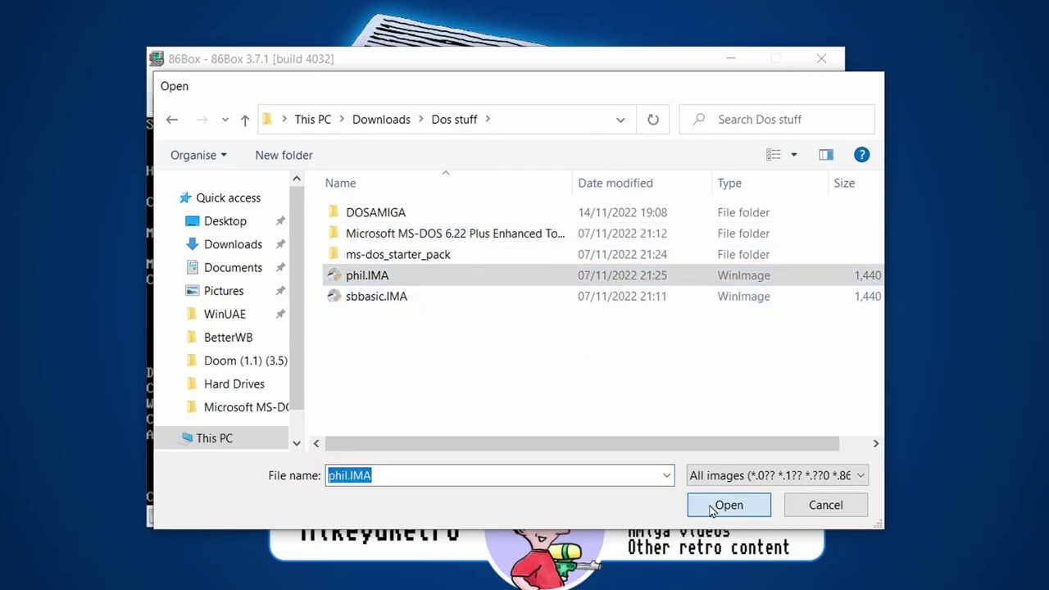
- Switch the DOS prompt to drive A: and list the floppy's files with dir
click(613, 420)
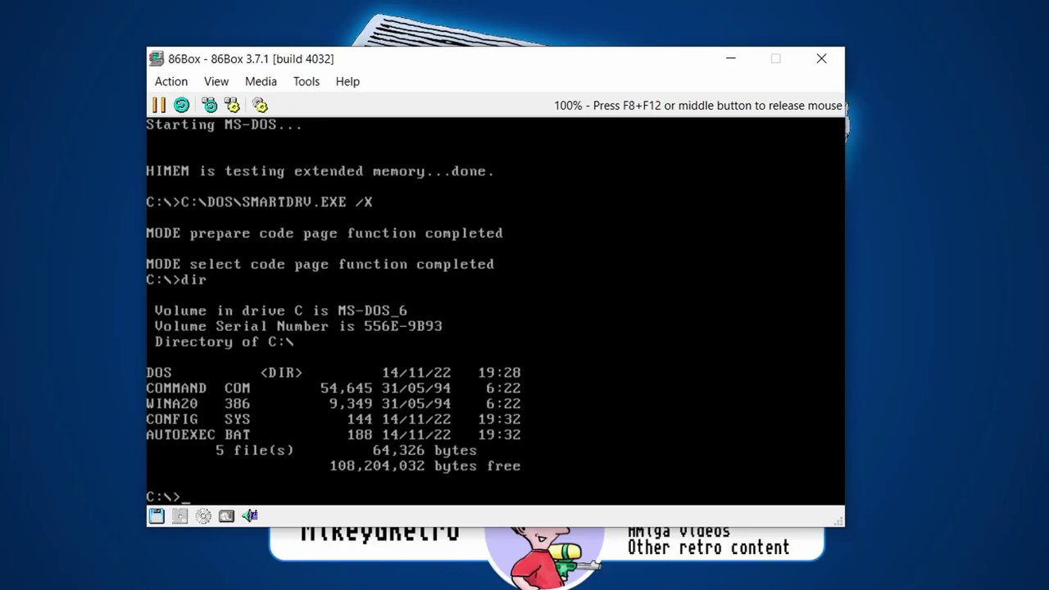
key(Return)
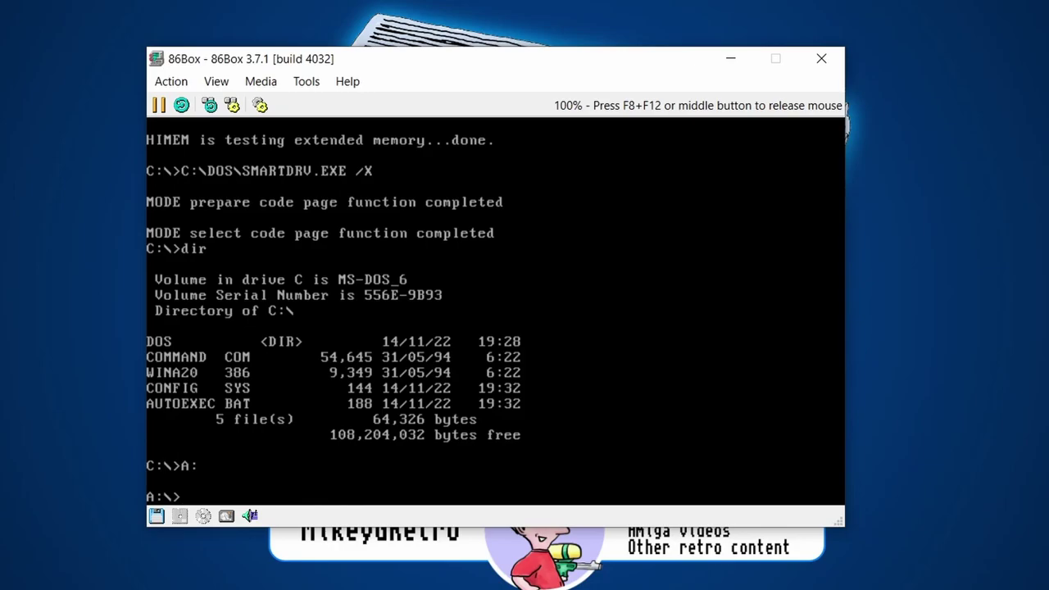
text(dir)
key(Return)
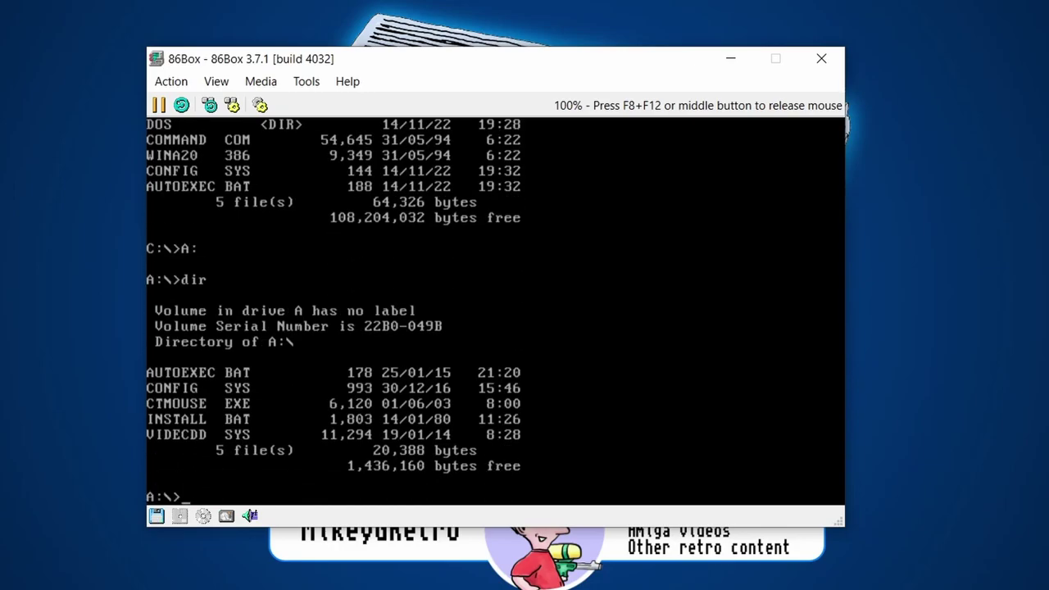
- Run install.bat from the floppy and commence the MS-DOS Starter Pack installation
text(install.bat)
key(Return)
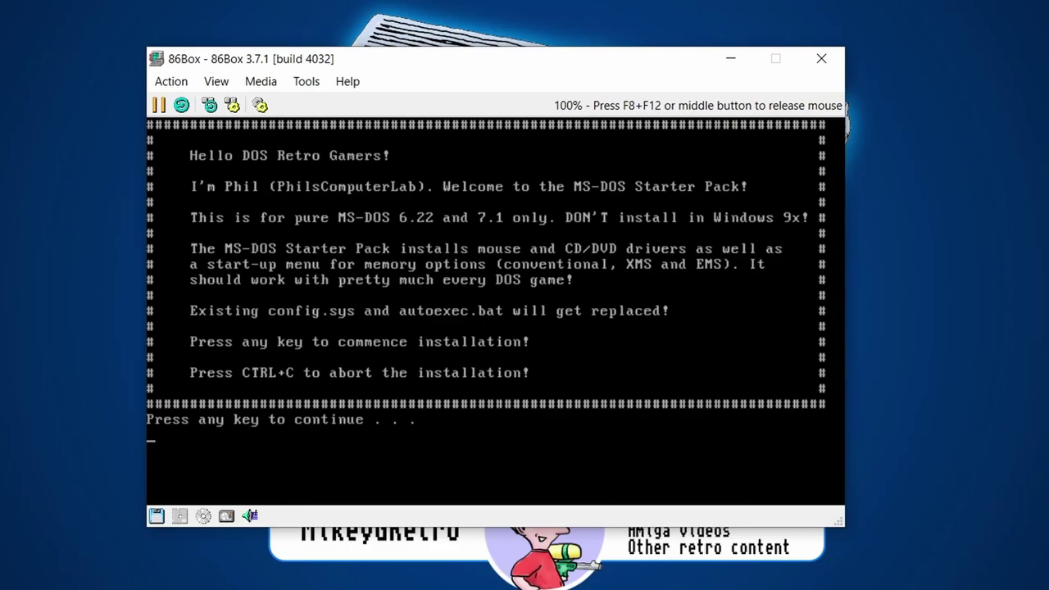
key(Return)
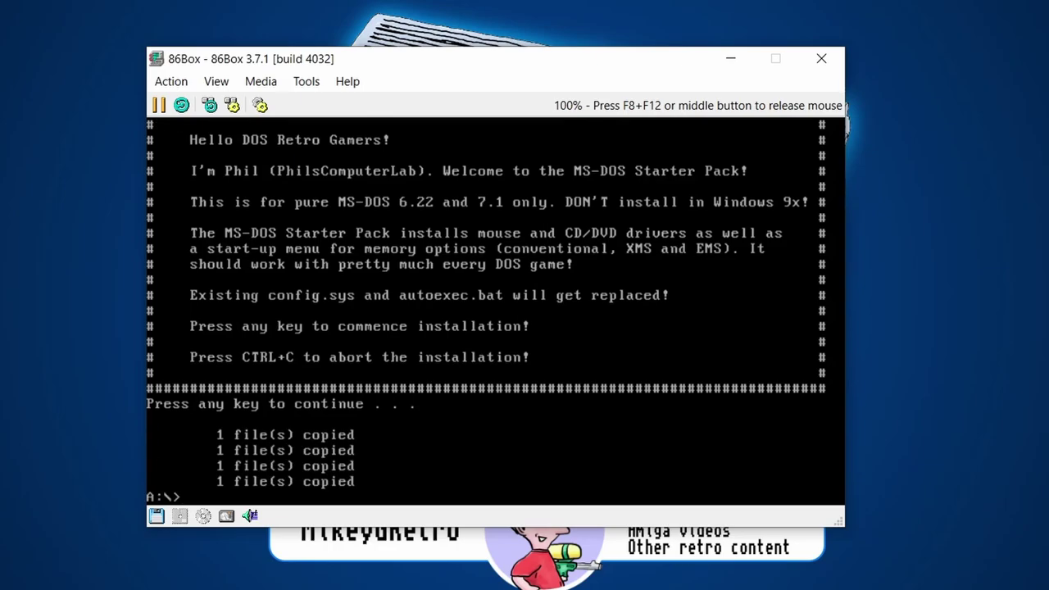
- Release the mouse from the virtual machine and eject phil.IMA from the 3.5" floppy drive
key(F8+F12)
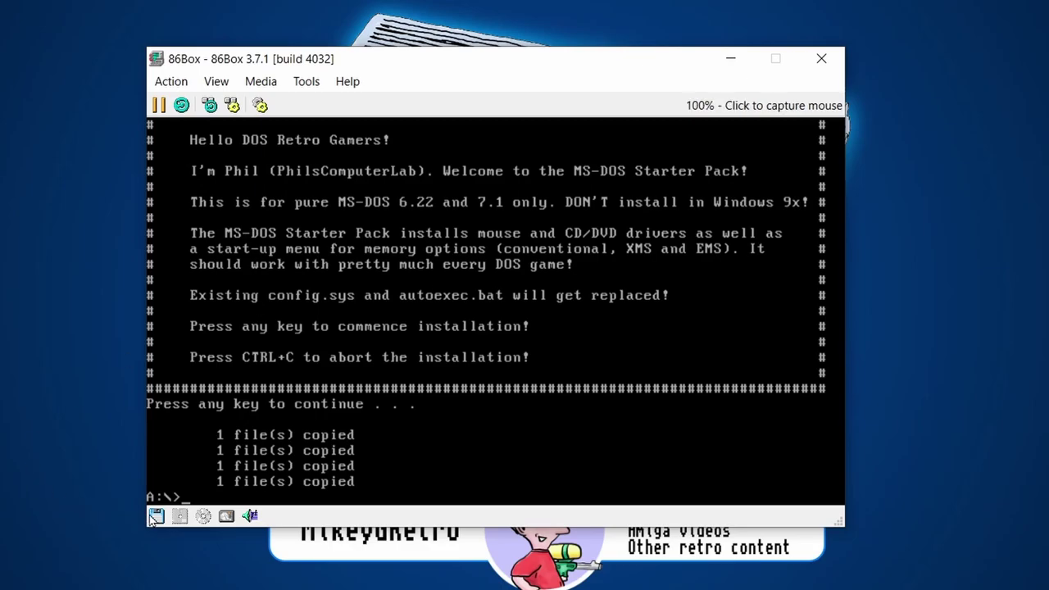
click(449, 336)
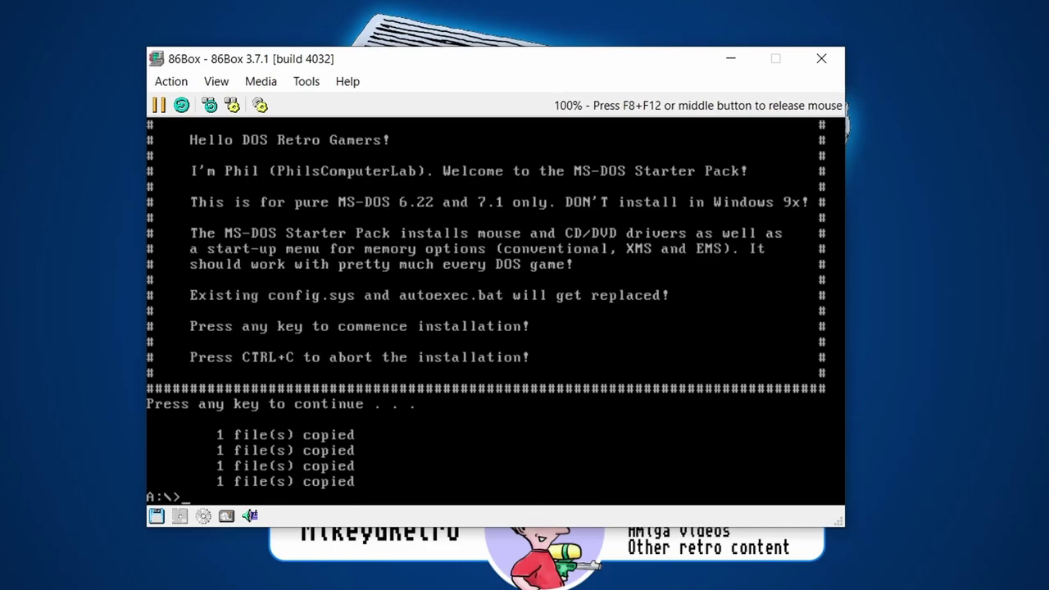
key(F8+F12)
click(160, 522)
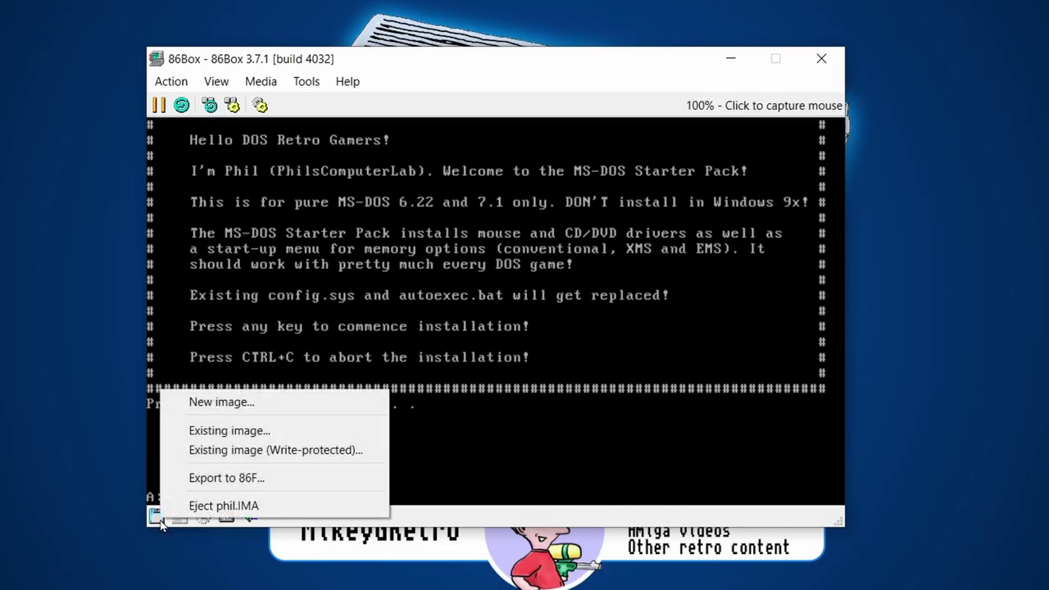
click(239, 505)
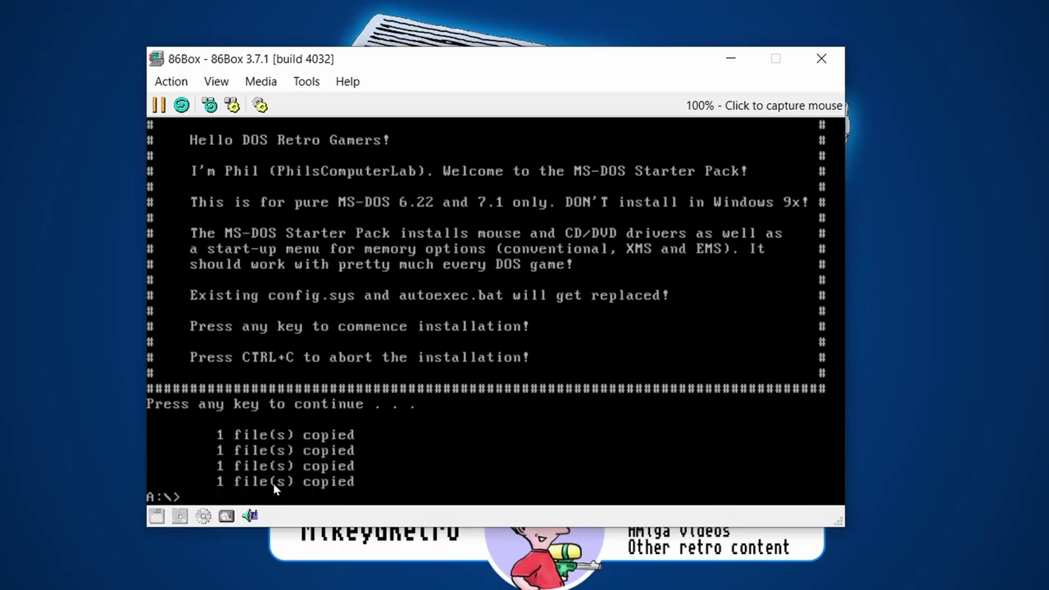
- Restart the virtual machine and boot with startup option 1, Expanded memory + Mouse + CD-ROM
click(246, 483)
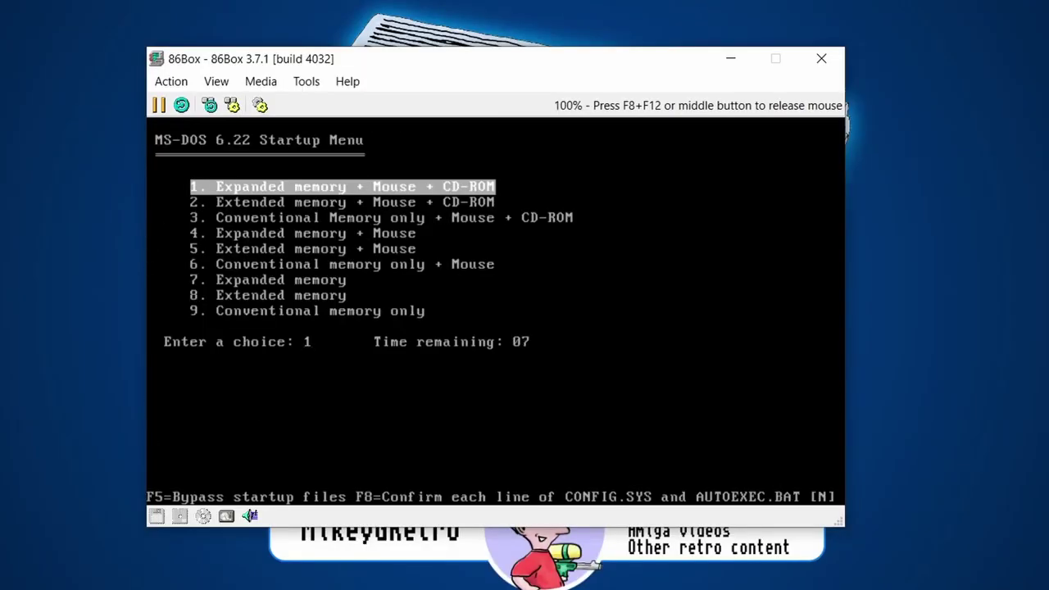
key(Down)
key(Up)
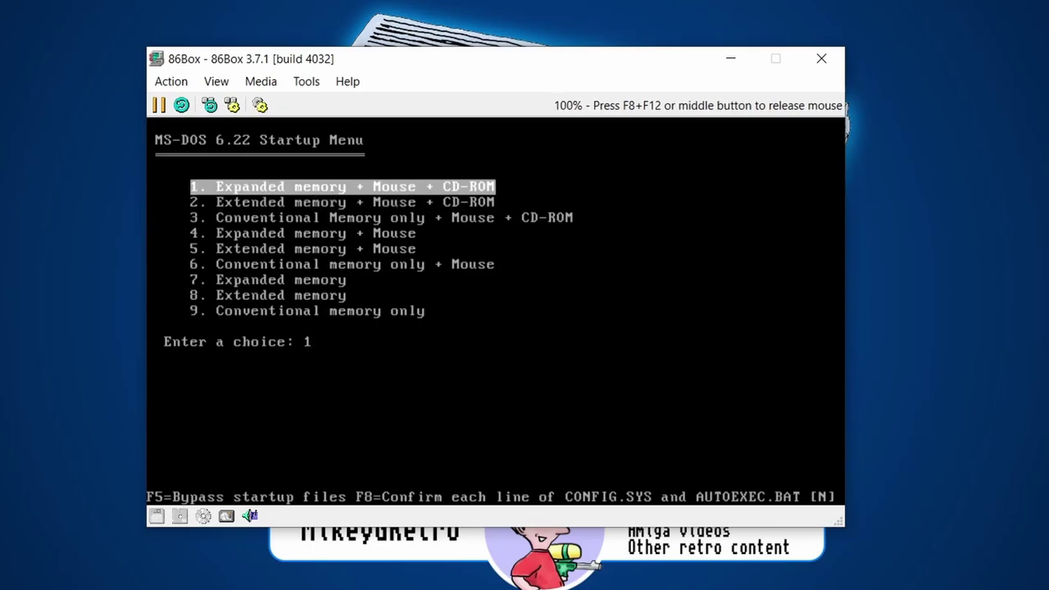
key(Return)
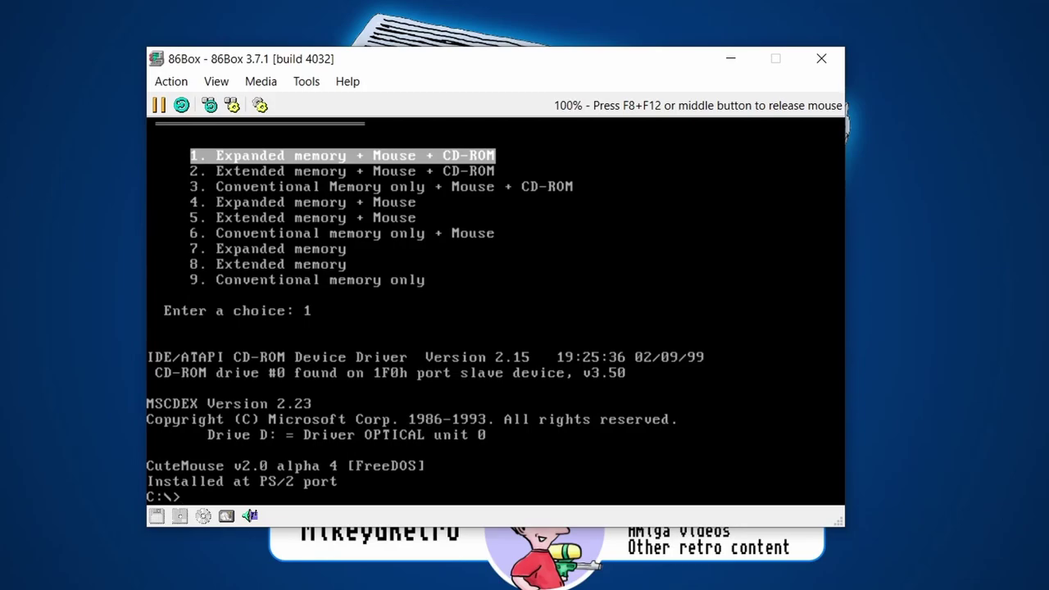
- Try to list CD-ROM drive D: with dir, answer the read prompts with Fail and Abort, and return to drive C:
text(D:)
key(Return)
text(di)
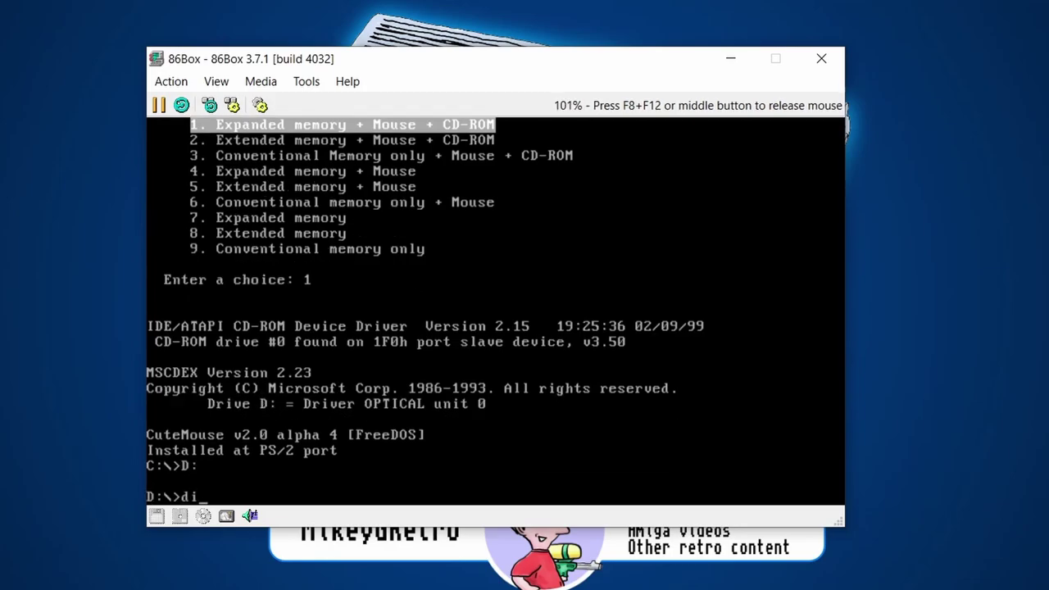
text(r)
key(Return)
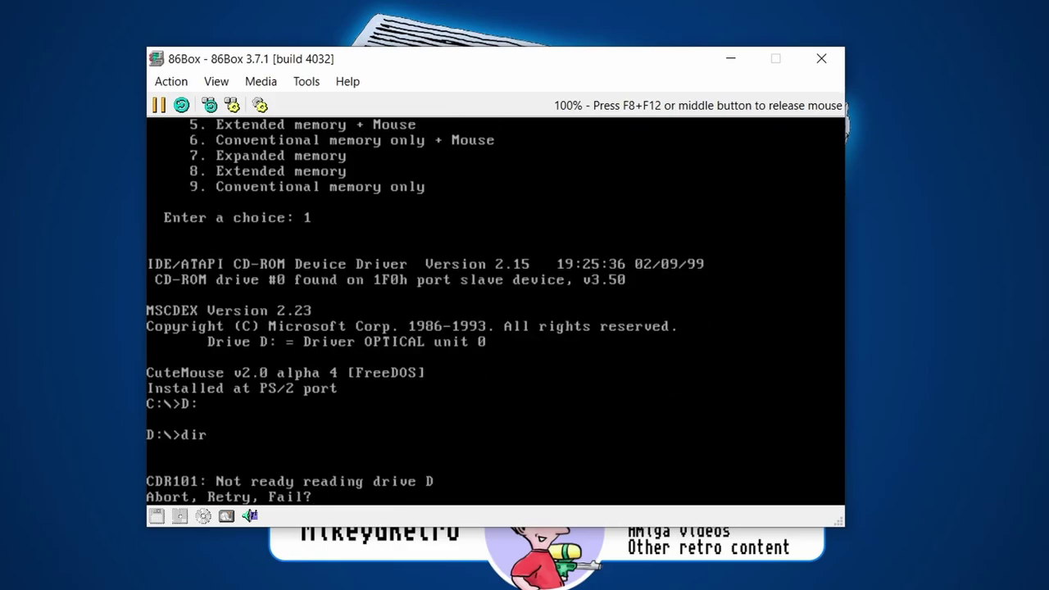
text(fa)
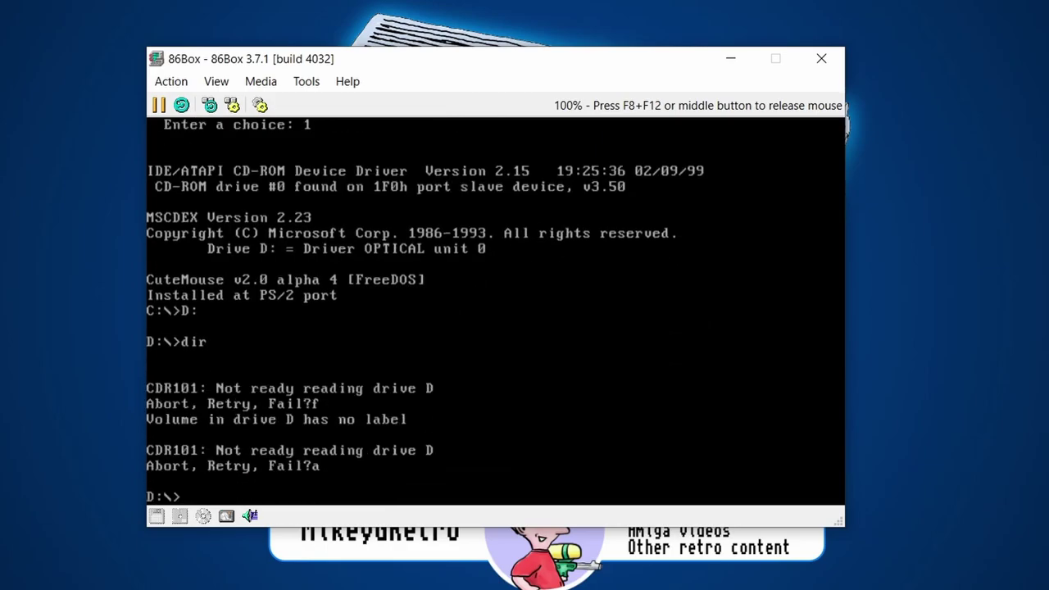
key(Return)
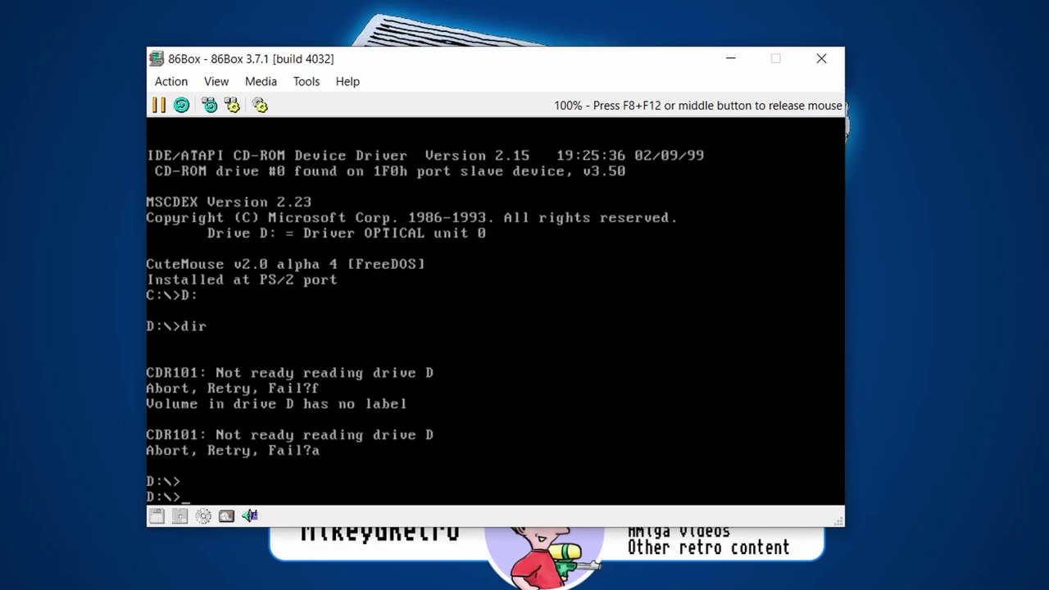
text(C:)
key(Return)
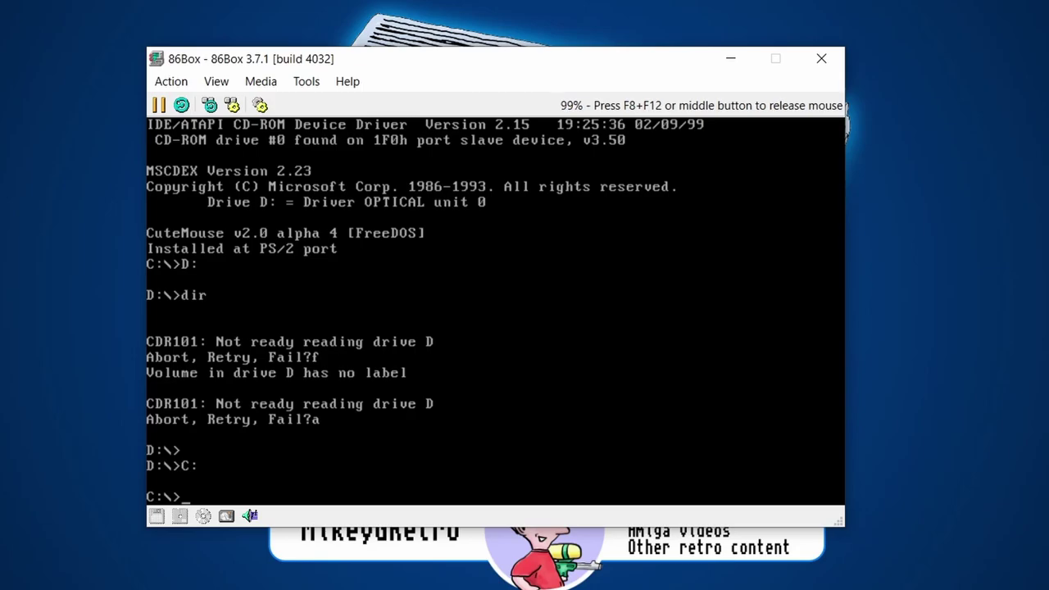
- Release the mouse and switch to Chrome to view the beginning of the MS-DOS Starter Pack page
key(F8+F12)
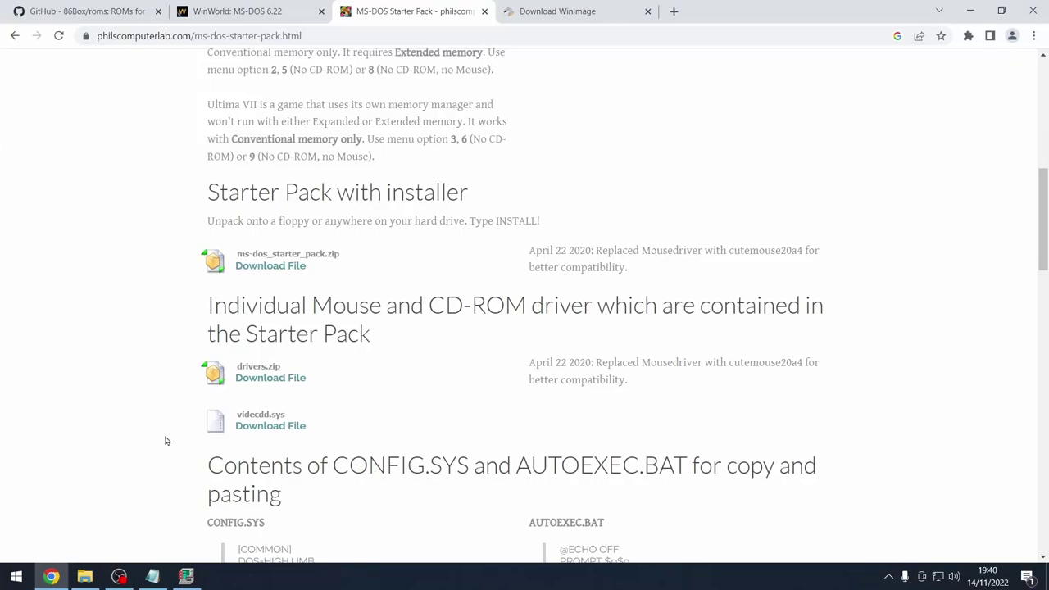
scroll(281, 175, up, 10)
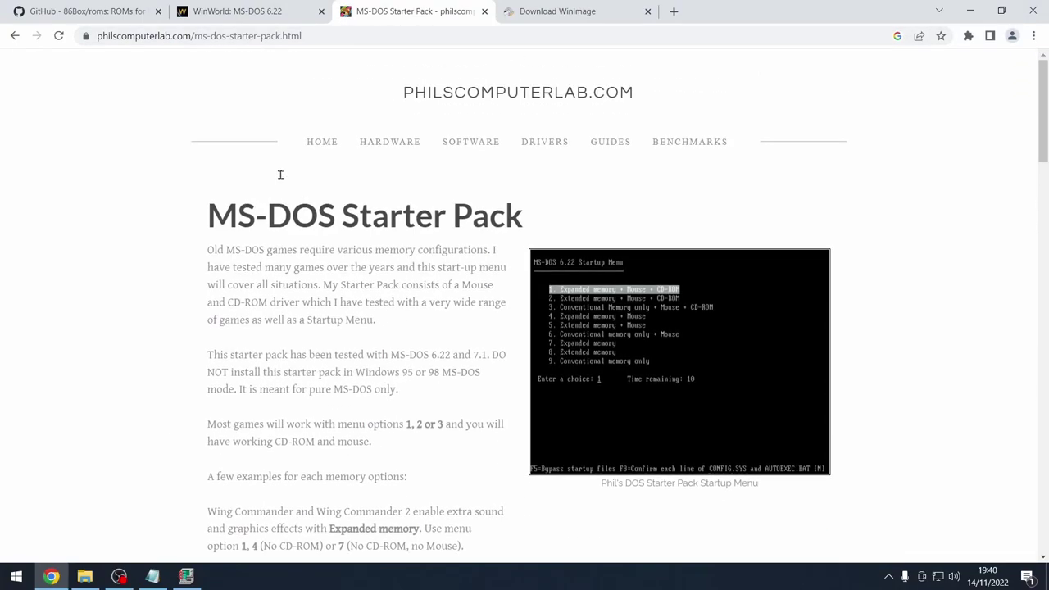
- View the Creative sound card drivers page, highlight AWE 32 and sbbasic.exe under ISA Sound Blaster Drivers, and return to 86Box
mouse_move(537, 142)
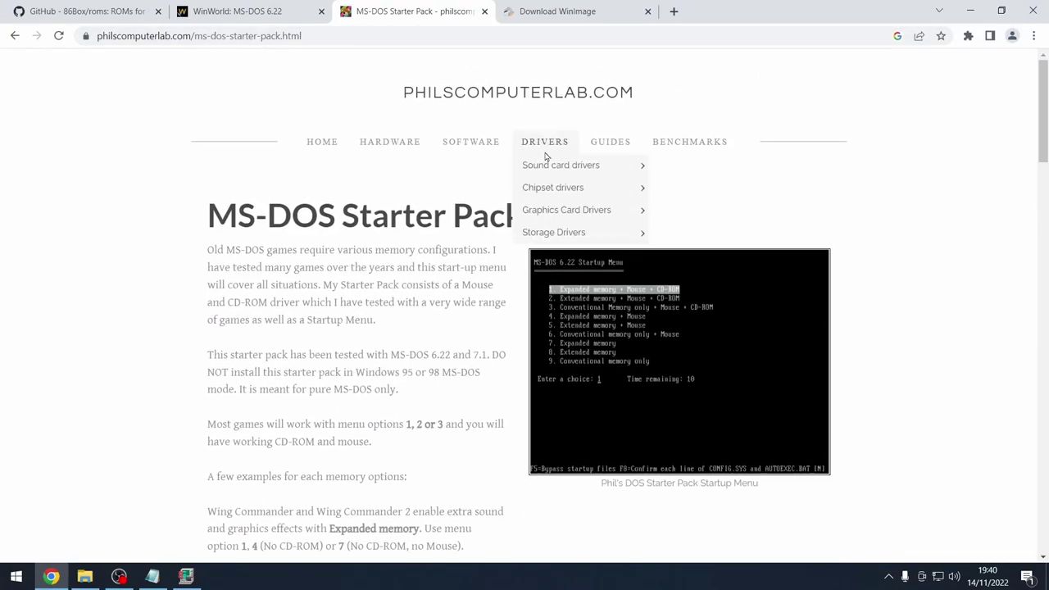
mouse_move(544, 168)
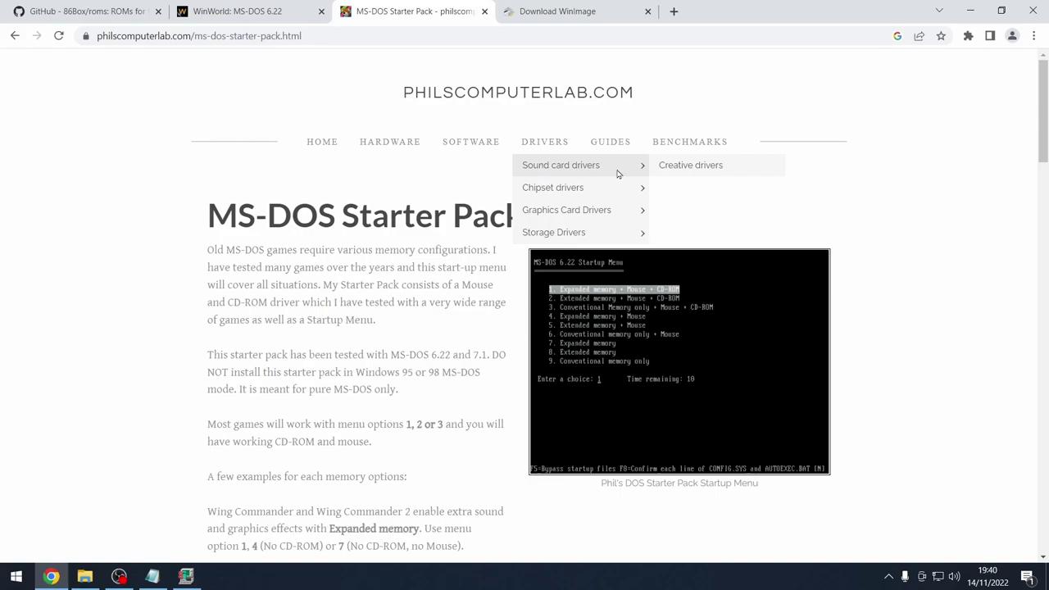
click(676, 168)
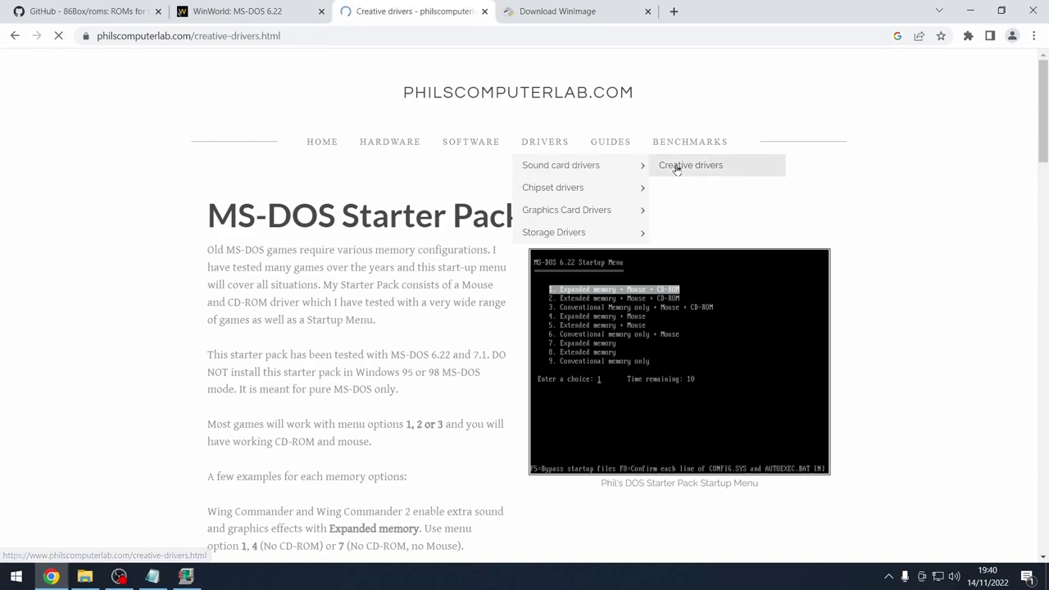
scroll(500, 206, down, 5)
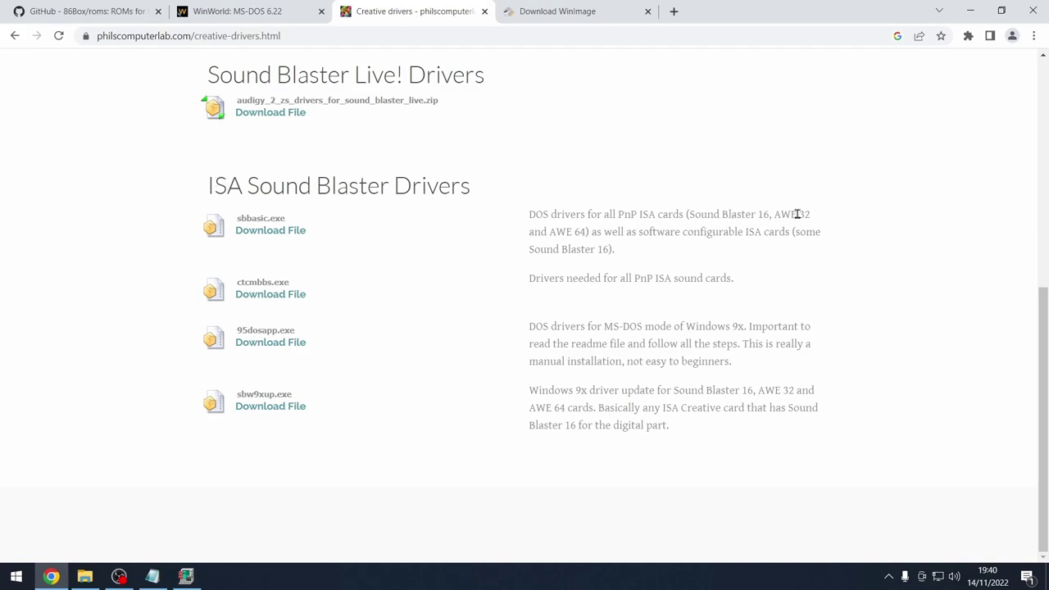
drag(775, 214, 811, 214)
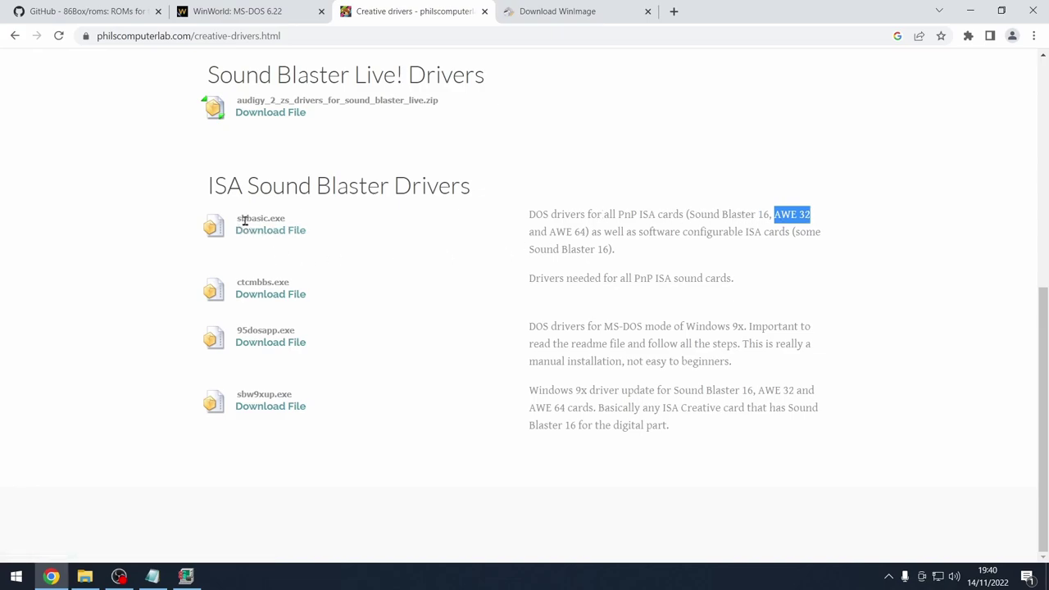
drag(287, 220, 237, 217)
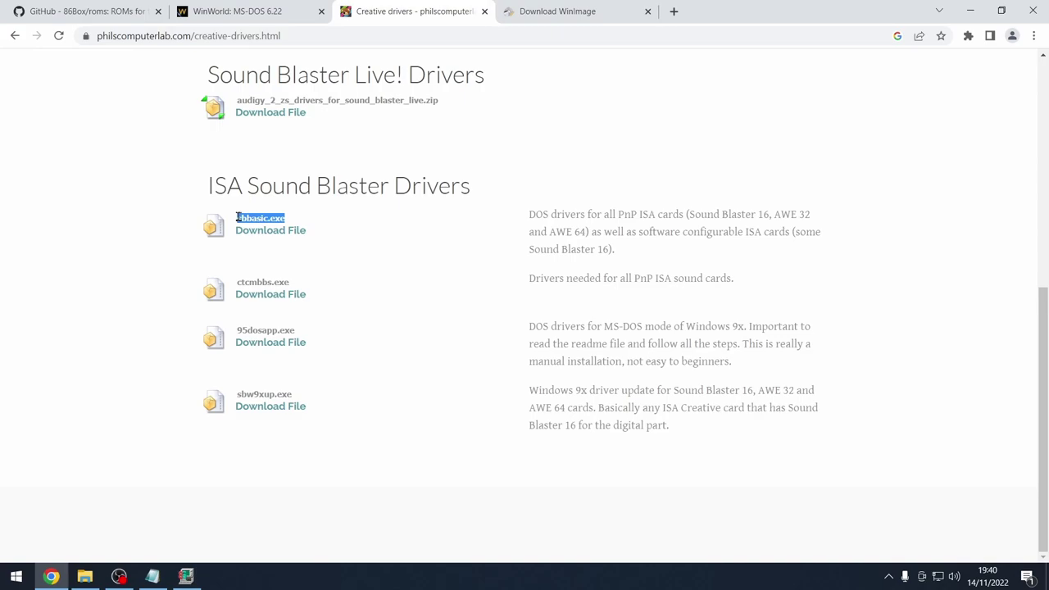
click(967, 10)
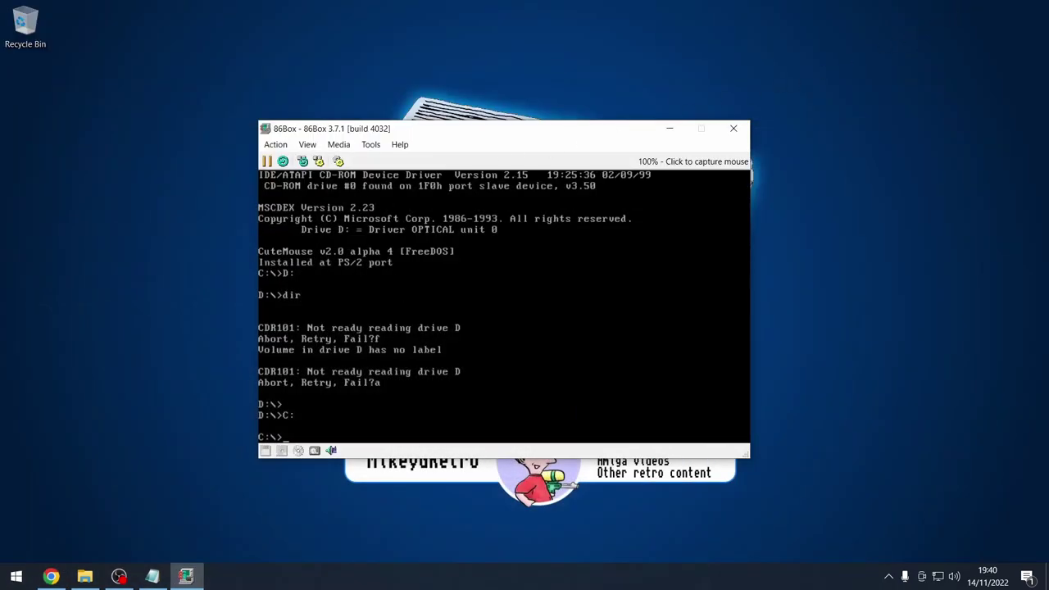
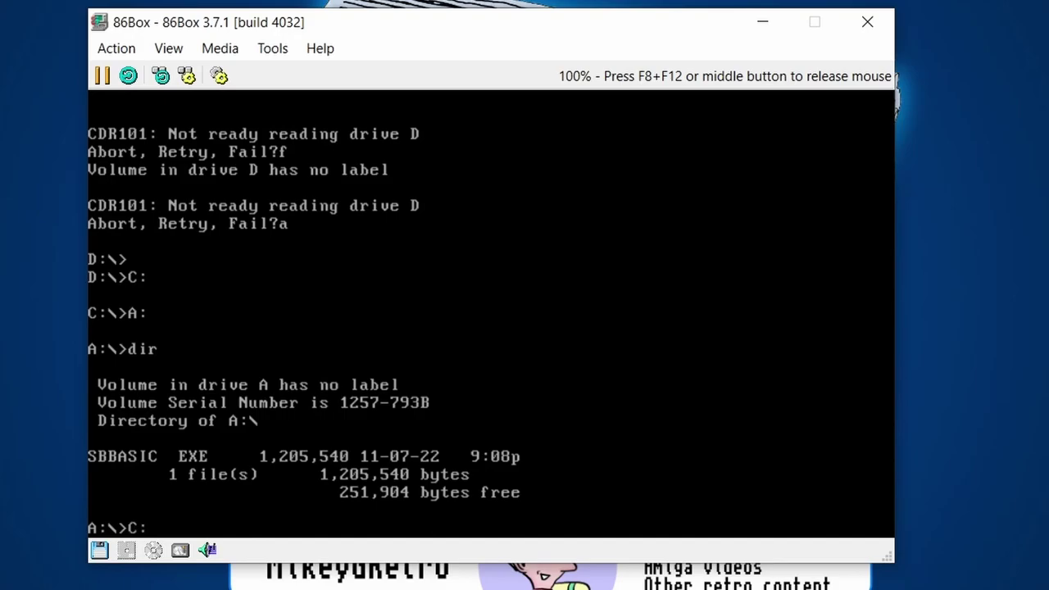
- Create a directory named SB in the root of drive C: with mkdir
text(d)
key(BackSpace)
text(mkdir )
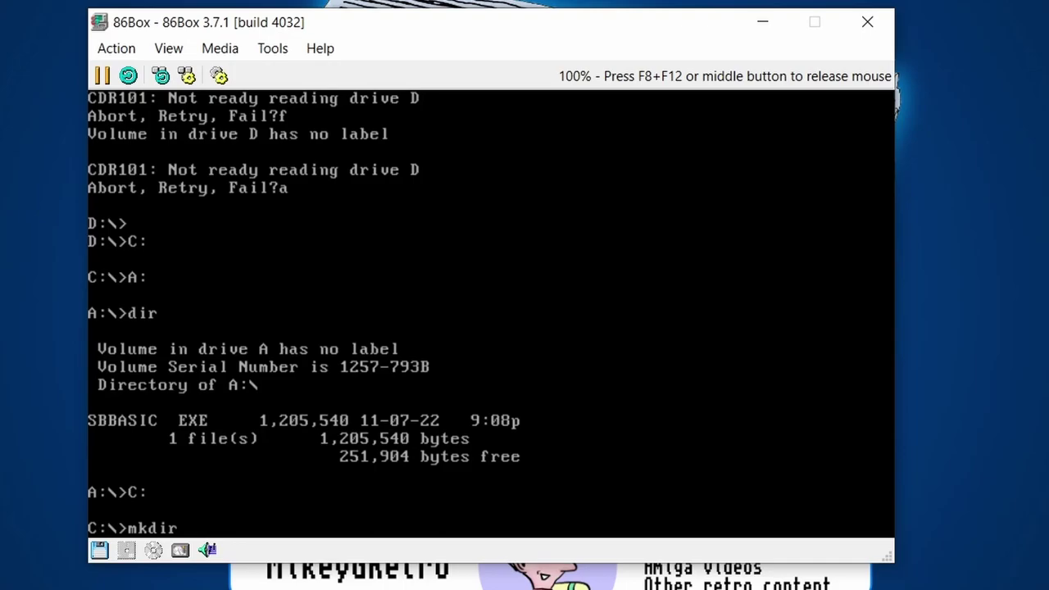
text(SBINSTAL)
key(BackSpace)
key(BackSpace)
key(BackSpace)
key(BackSpace)
key(BackSpace)
key(BackSpace)
key(Return)
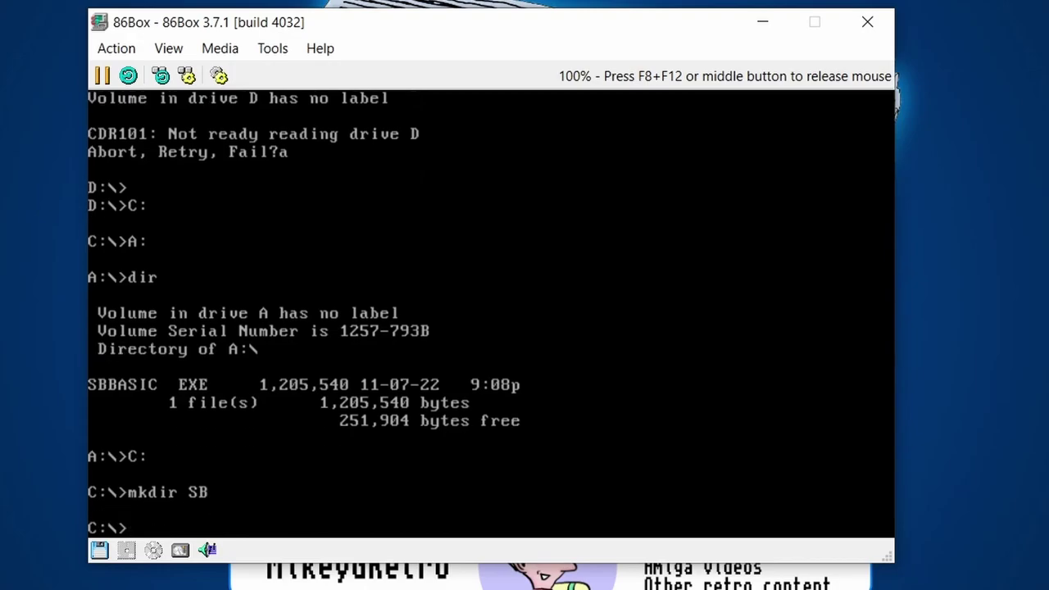
- Switch to drive A: and try to copy SBBASIC.exe to C:\SB\ with a trailing backslash
text(A:)
key(Return)
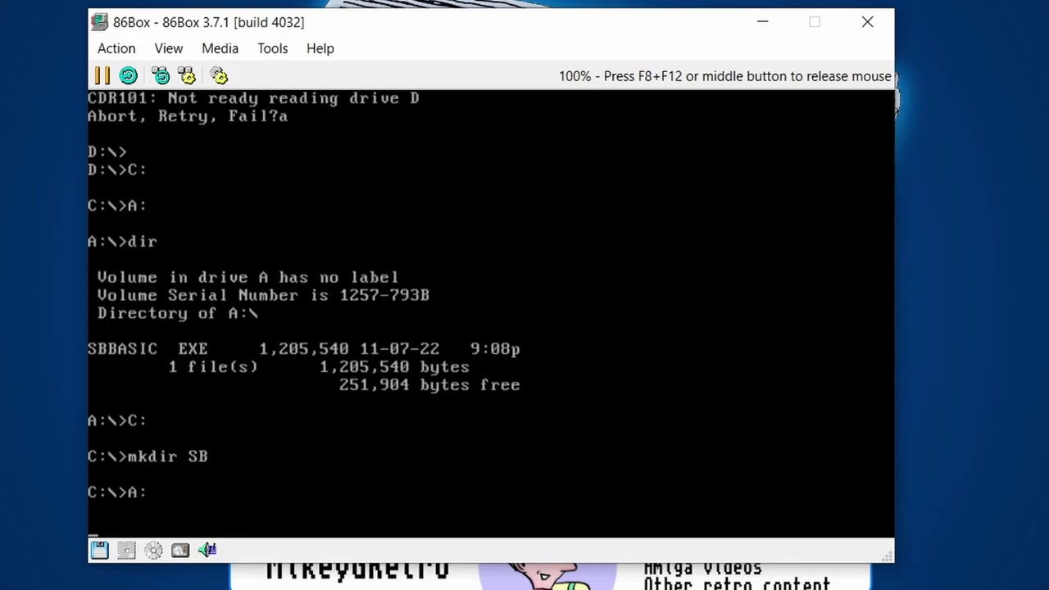
text(copy SB)
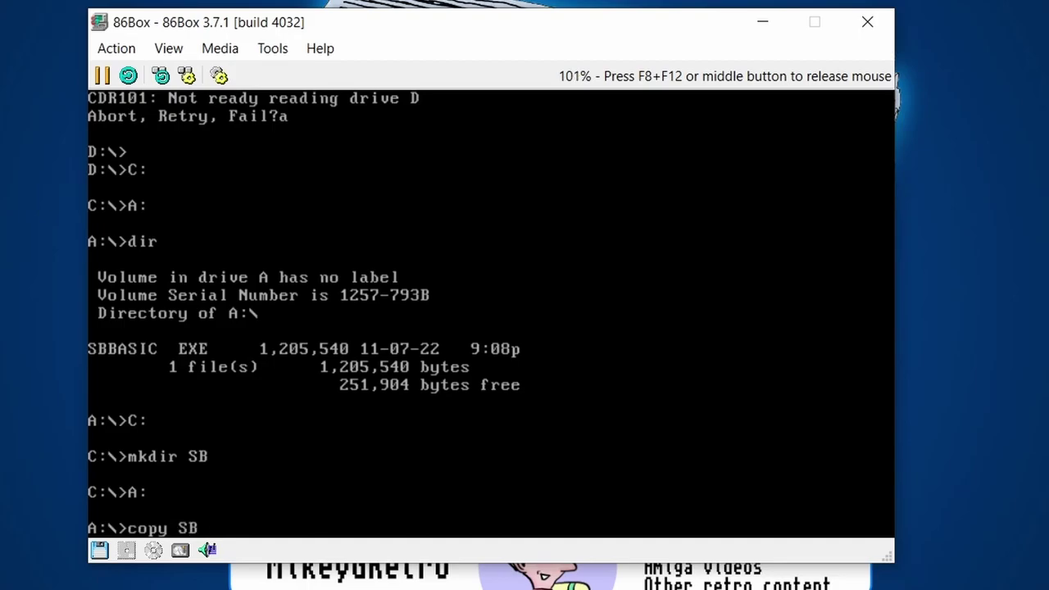
text(BASIC.ex)
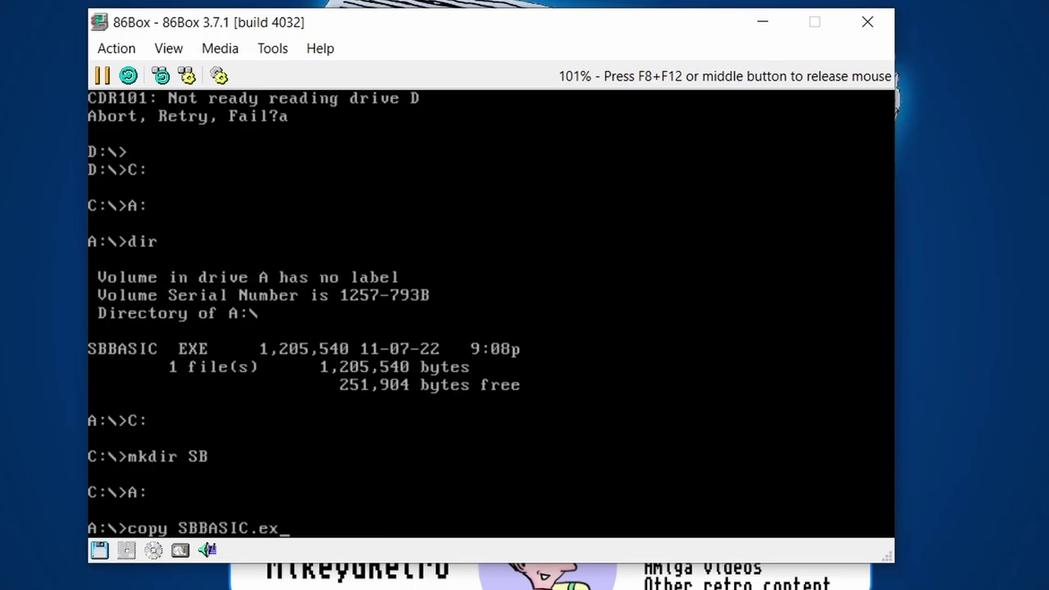
text(e C:\SB\)
key(Return)
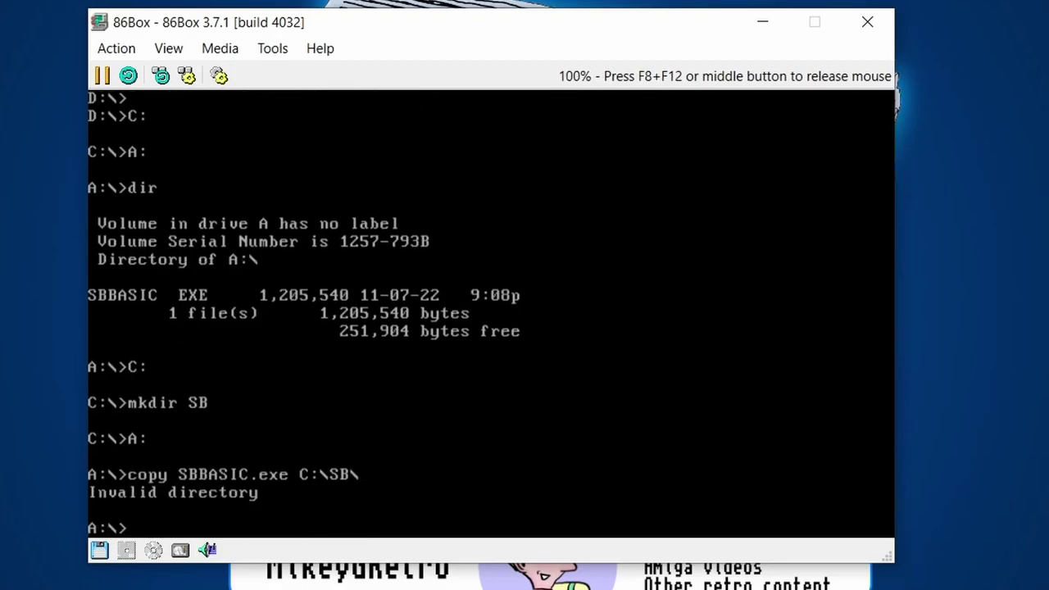
- Copy SBBASIC.exe from the floppy to C:\SB without the trailing backslash
text(copy SBBAS)
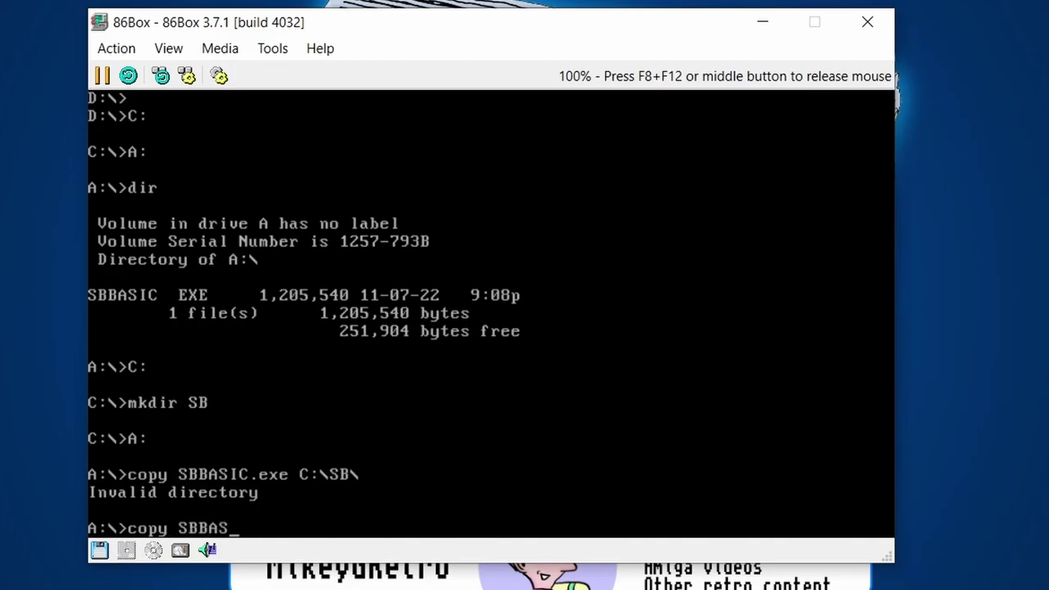
text(IC.exe C:\SB)
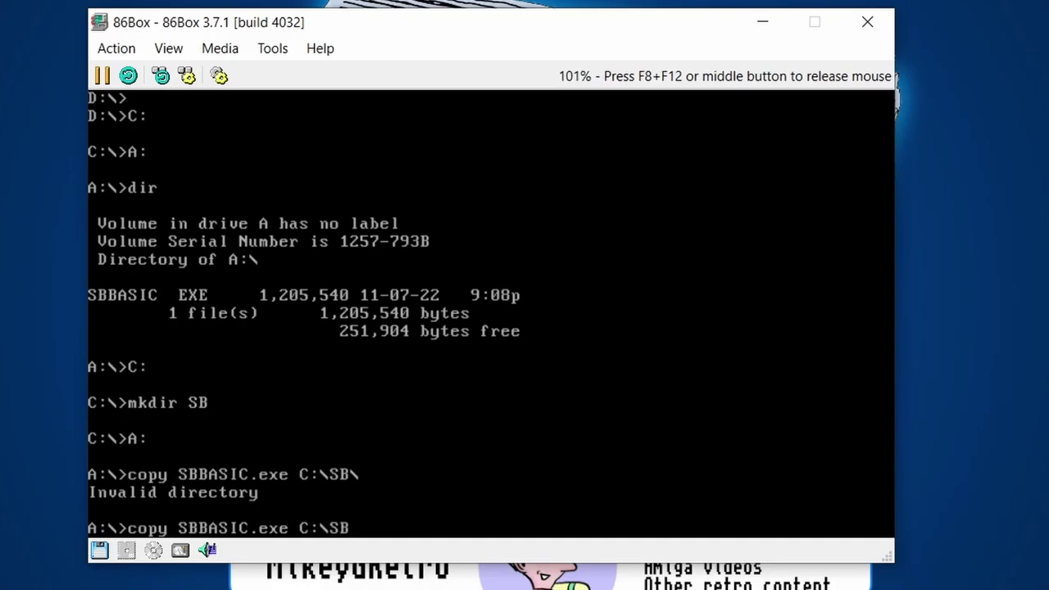
key(Return)
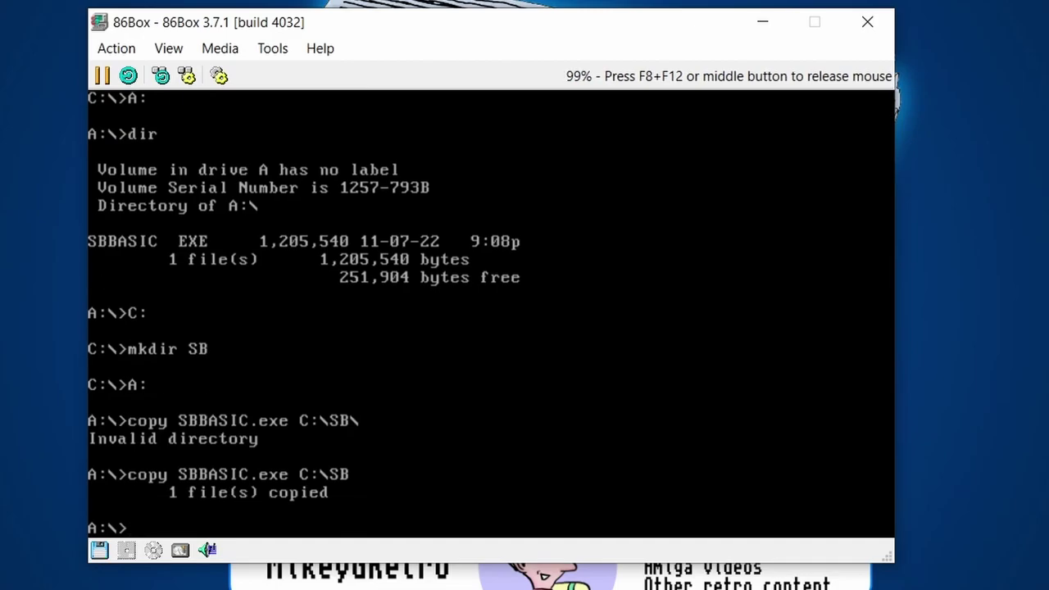
- Return to drive C:, change to the SB directory and list its contents with dir
text(C:)
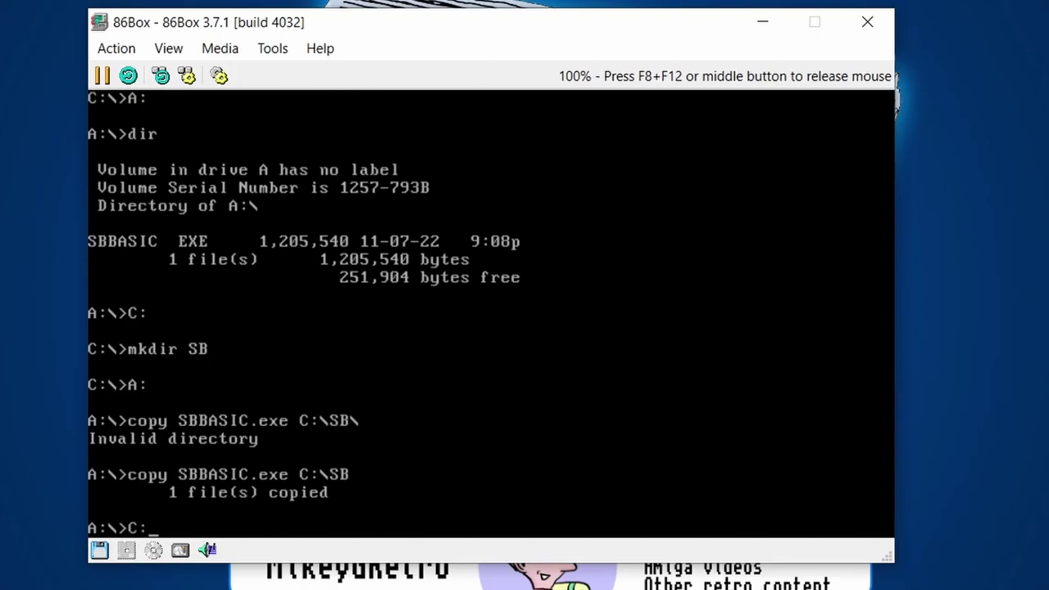
key(Return)
text(dir)
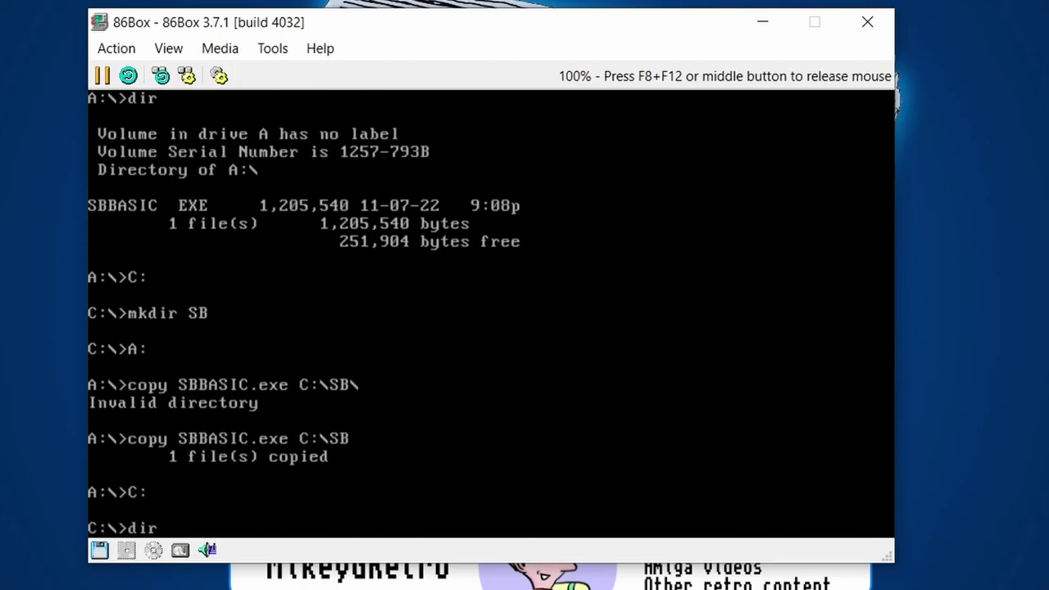
key(BackSpace)
key(BackSpace)
key(BackSpace)
text(cd SB)
key(Return)
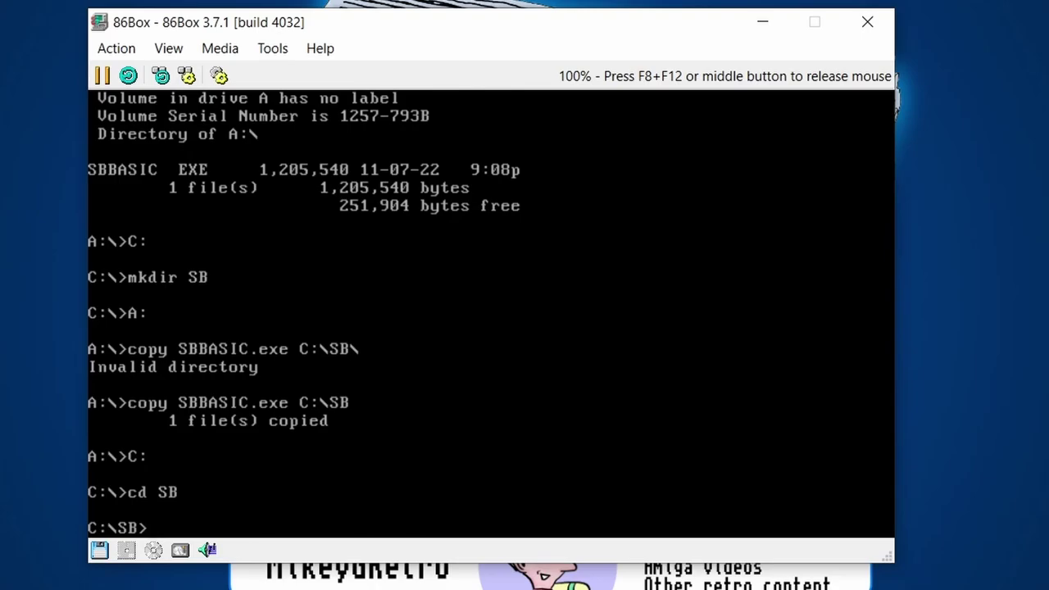
text(dir)
key(Return)
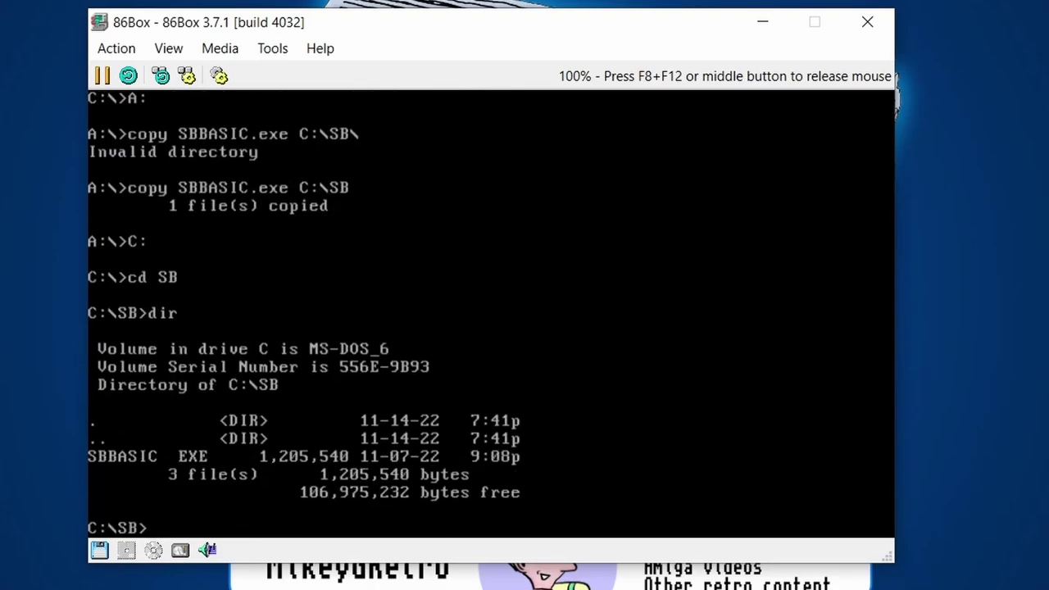
- Run sbbasic in C:\SB to extract the Sound Blaster driver files and list the directory
text(sbbasic)
key(Return)
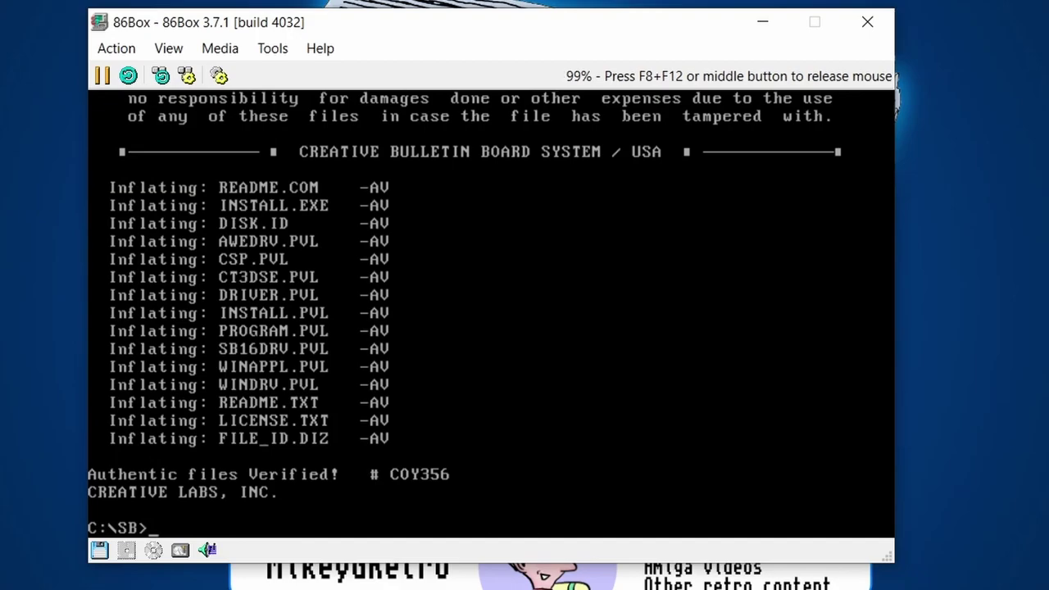
text(dir)
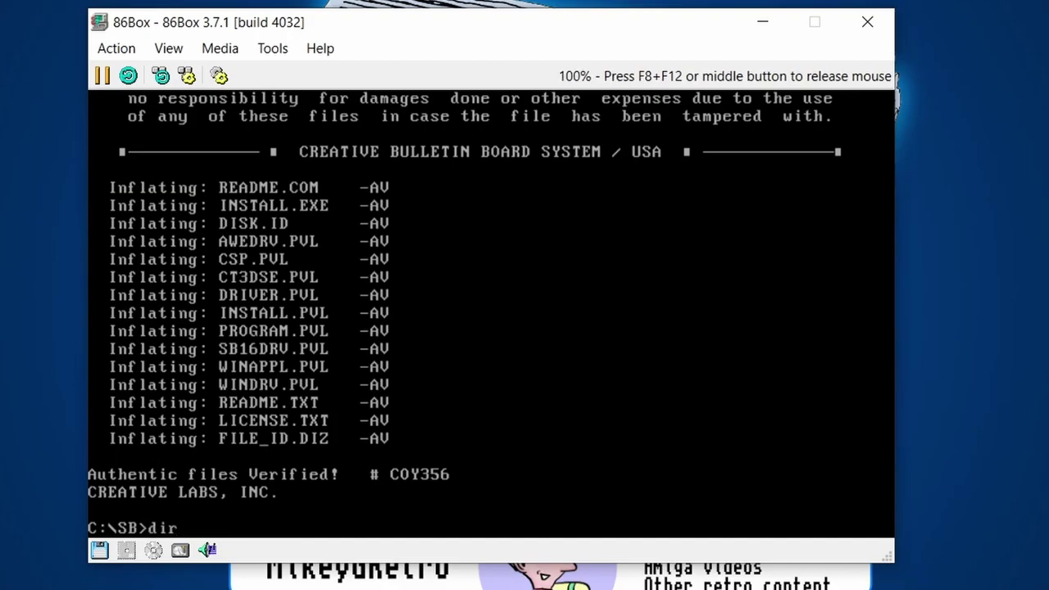
key(Return)
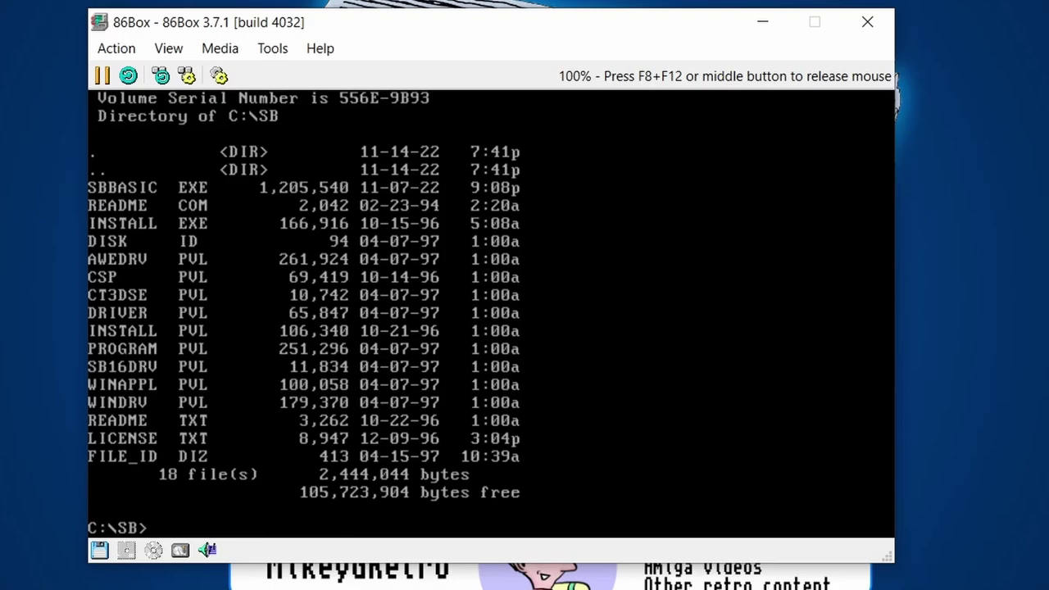
- List only the executable files in C:\SB with dir *.exe
text(dir)
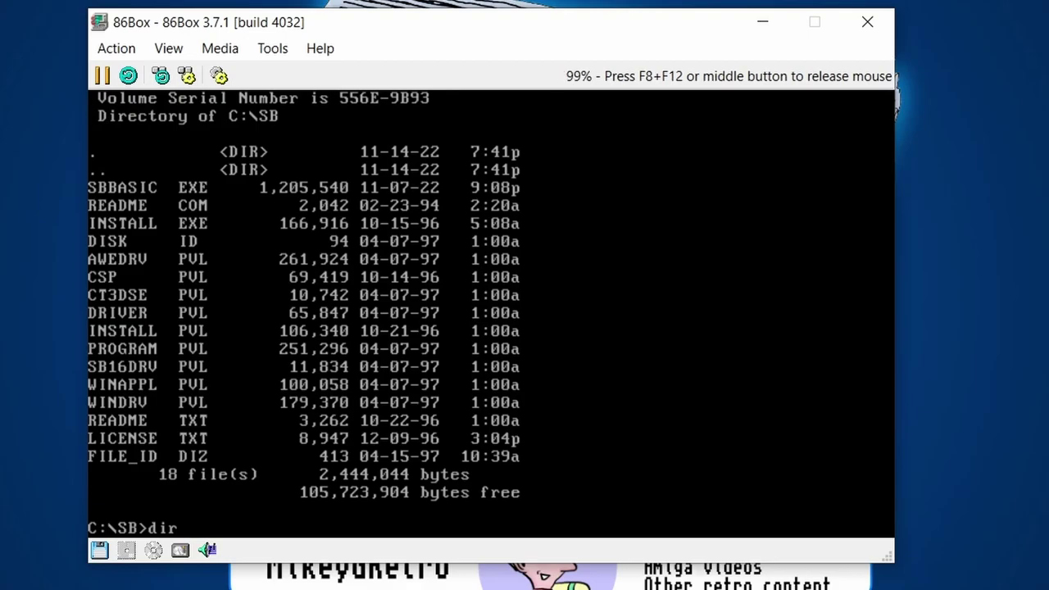
text( *.e)
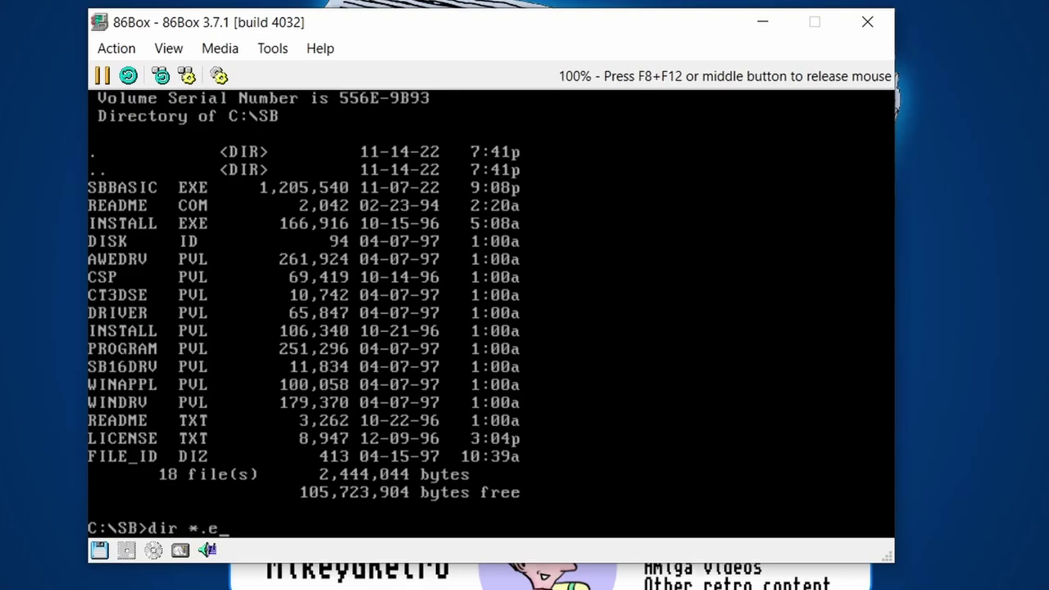
text(xe)
key(Return)
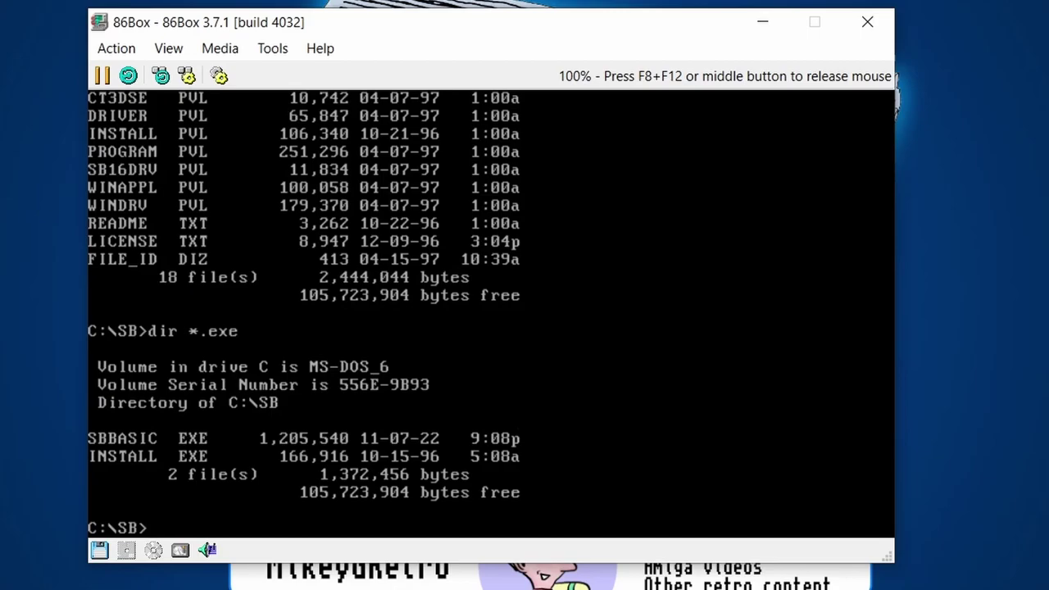
- Run install.exe and install the Audio Software to C:\SB16, accepting base I/O 220, MIDI port 330, interrupt 5, low DMA 1 and high DMA 5
text(install.exe)
key(Return)
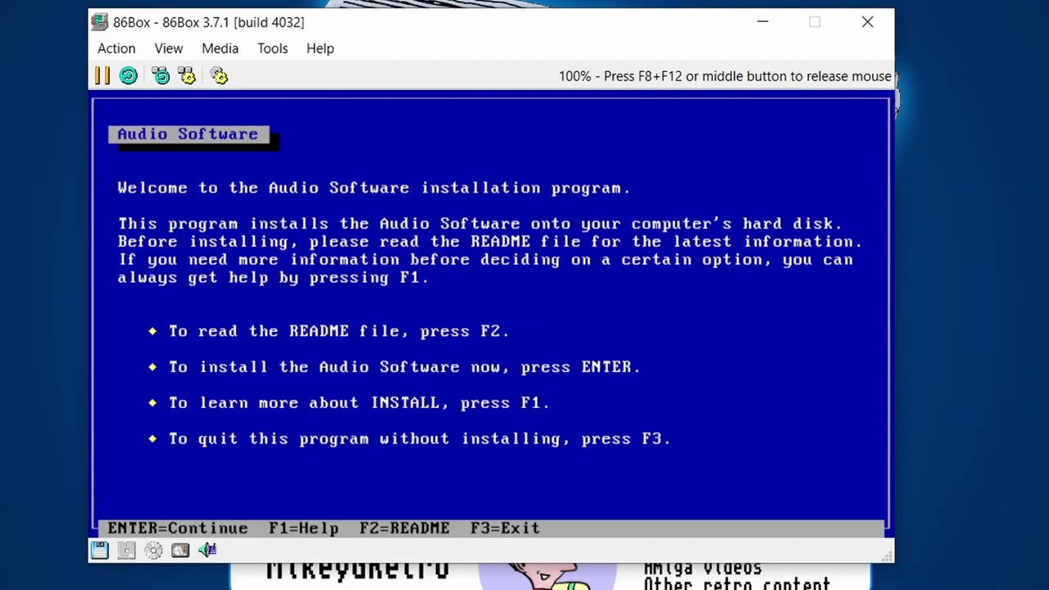
key(Return)
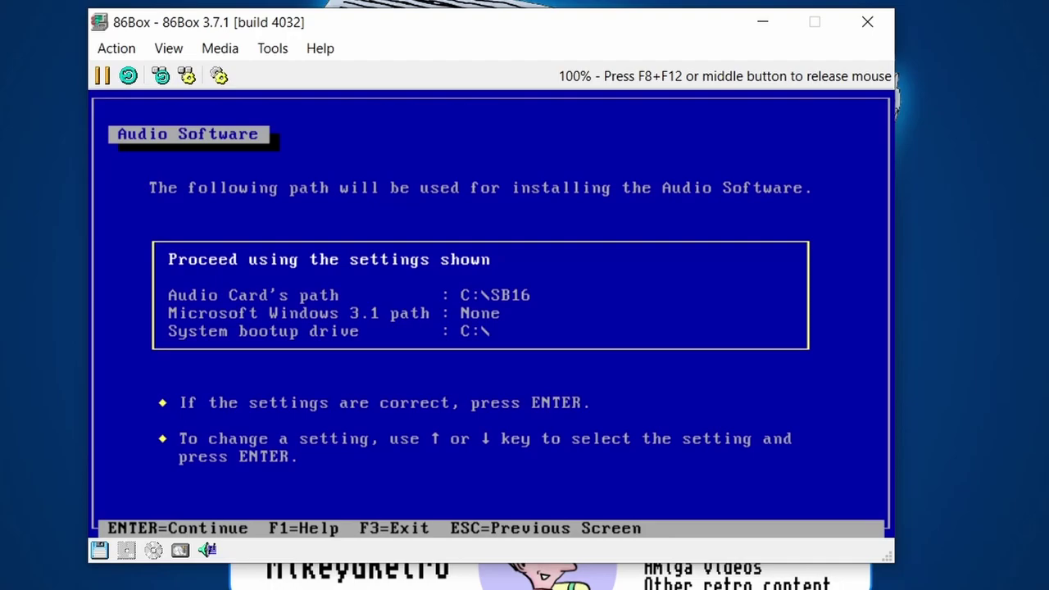
key(Return)
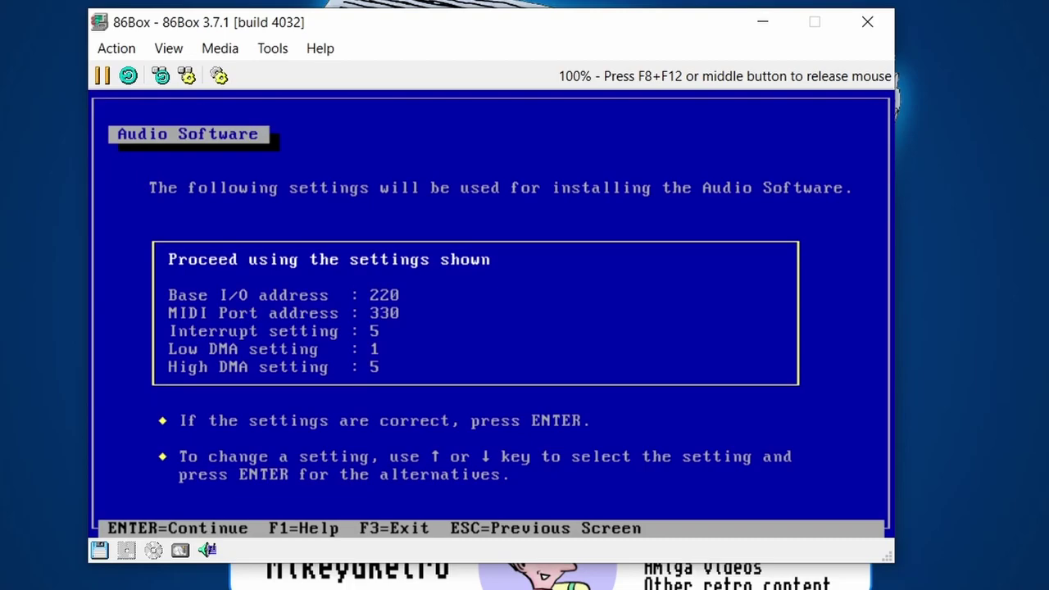
key(Return)
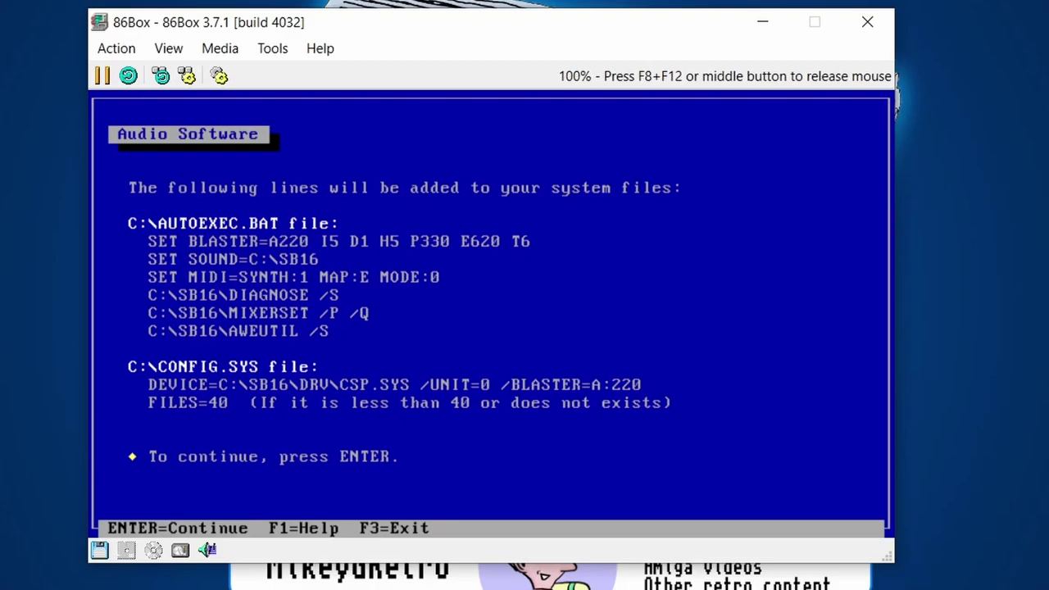
key(Return)
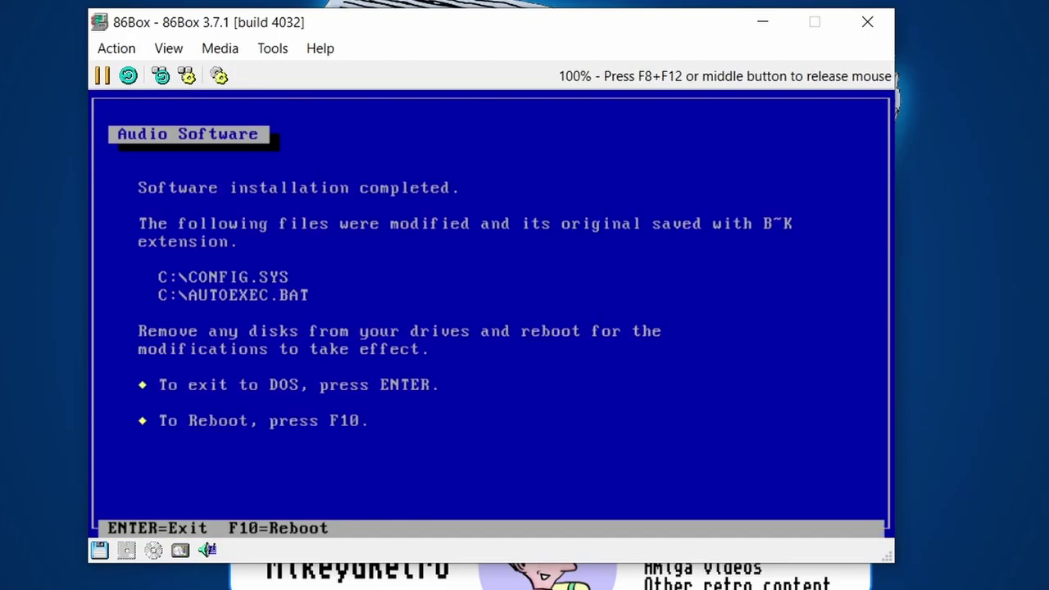
- Release the mouse, eject sbbasic.IMA from the floppy drive and recapture the mouse in the virtual machine
key(F8+F12)
click(99, 550)
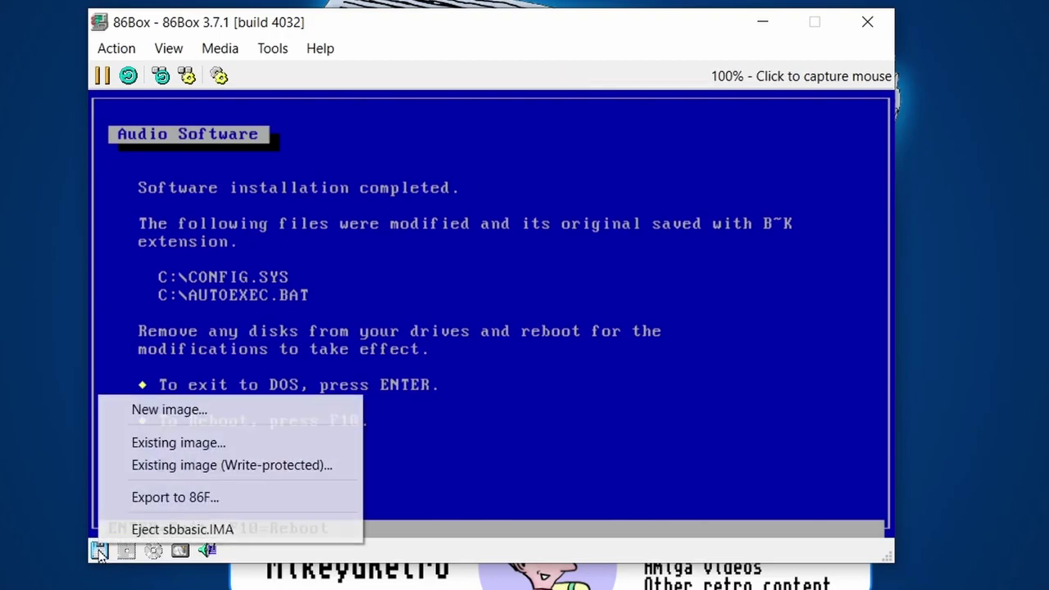
click(182, 529)
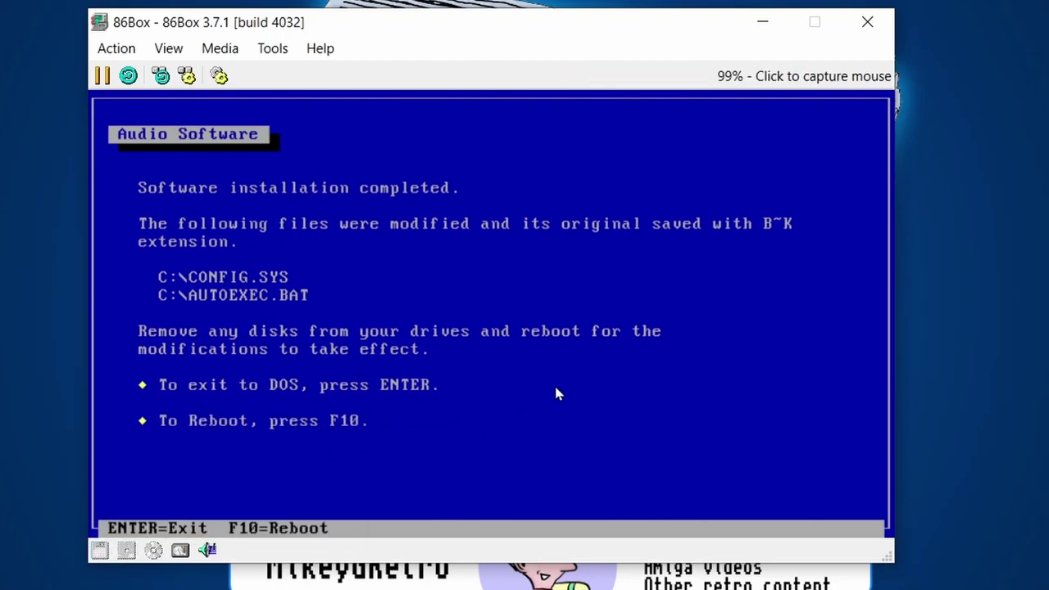
click(182, 516)
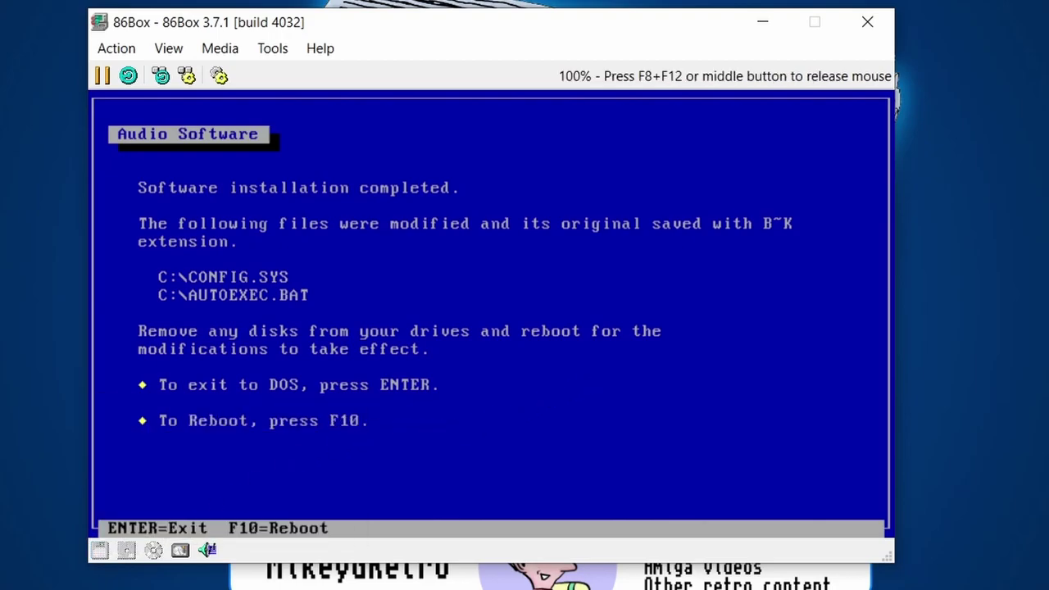
- Reboot the virtual machine from the completed Audio Software installer, then release the mouse at the DOS prompt
key(F10)
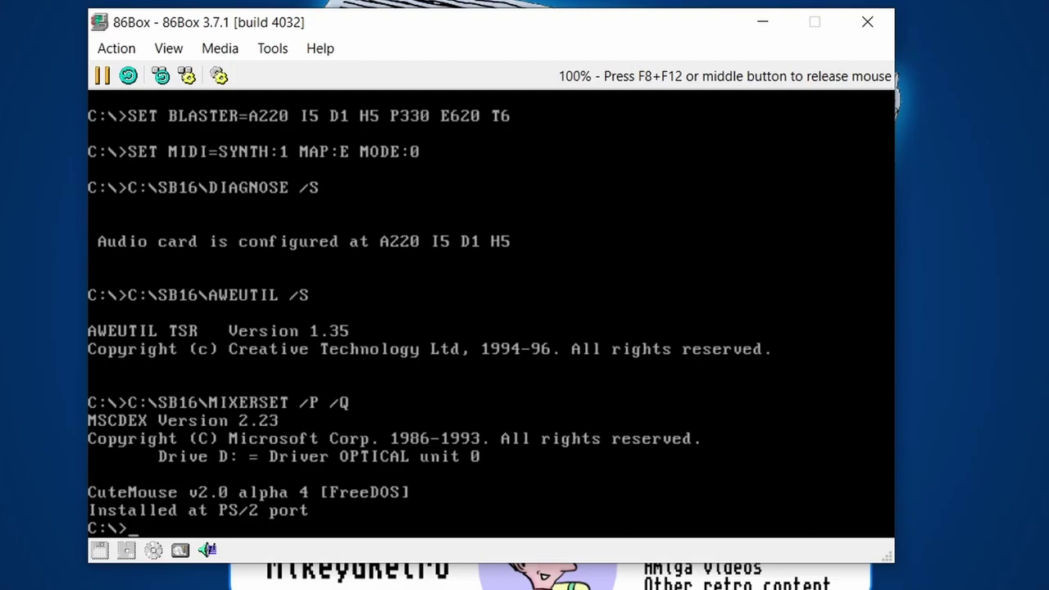
key(F8+F12)
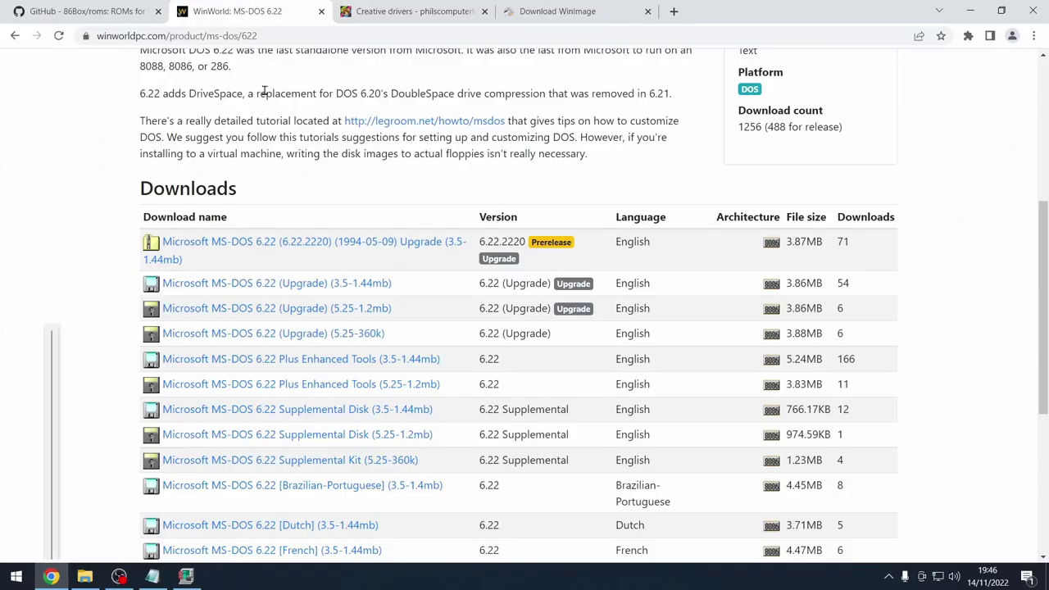
- View the game listings in the WinWorld library in the browser, then minimize the browser
scroll(291, 122, up, 4)
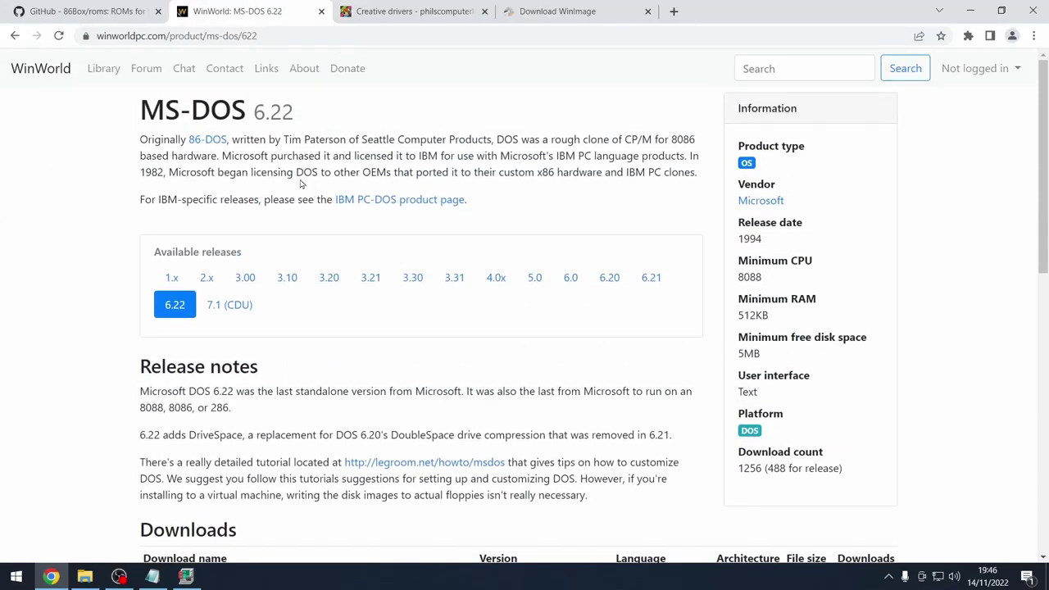
click(104, 69)
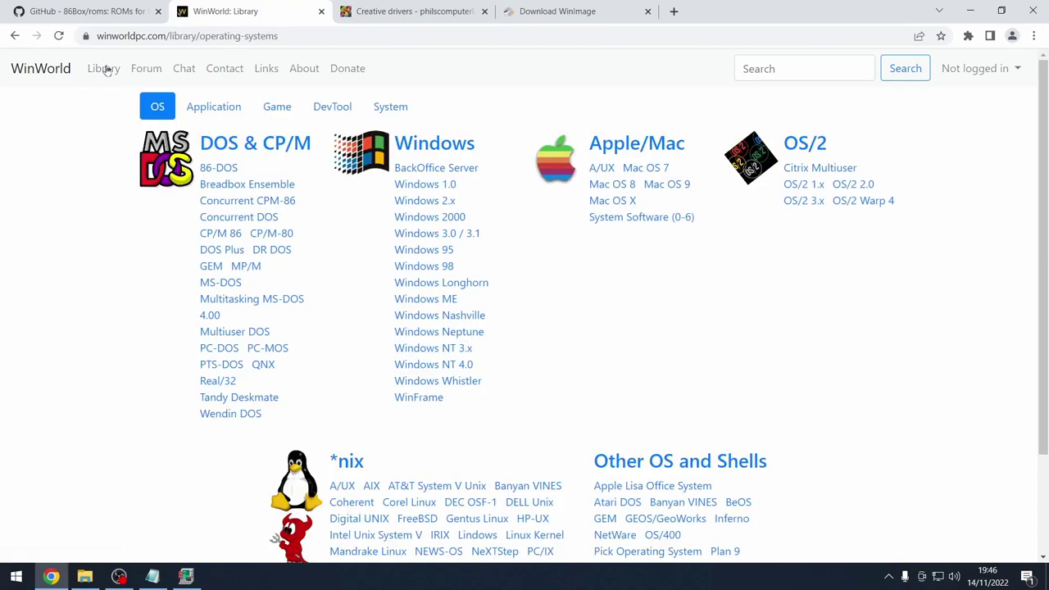
click(281, 110)
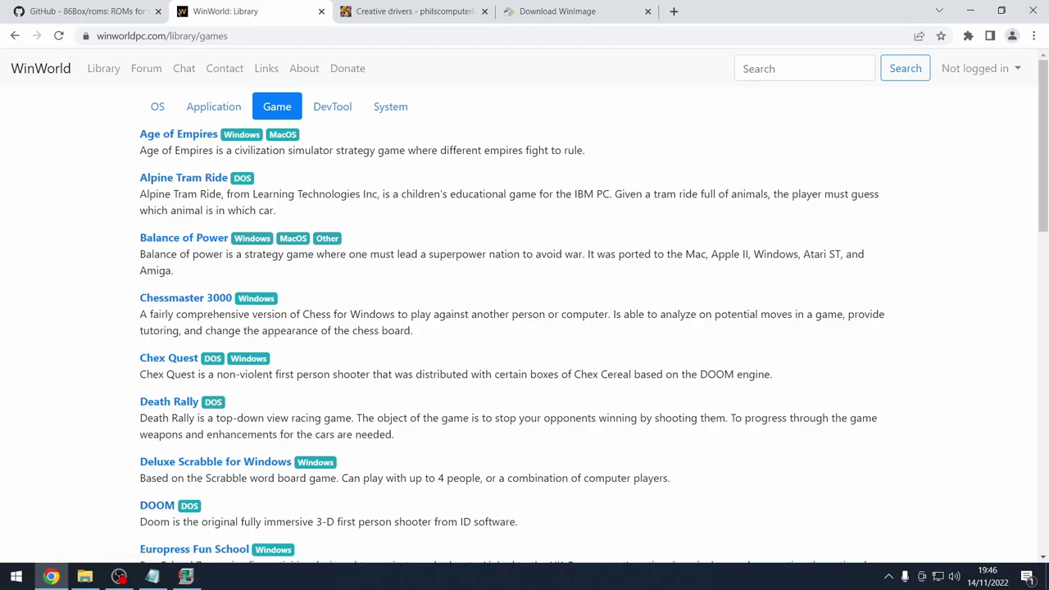
click(972, 14)
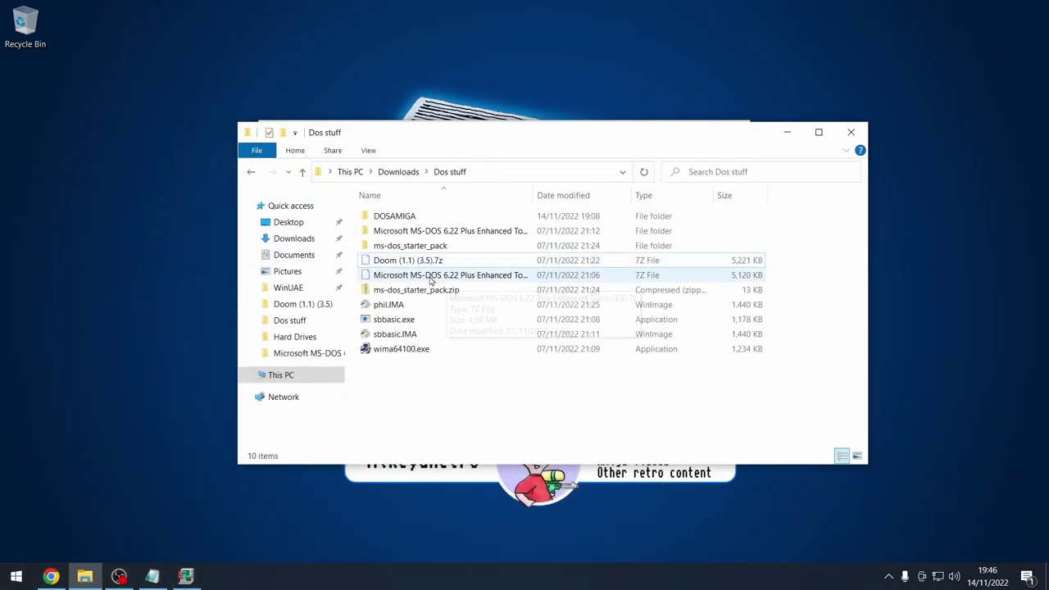
- Extract Doom (1.1) (3.5).7z in the Dos stuff folder with 7-Zip, open the extracted folder and select DISK1.IMG
click(391, 261)
right_click(392, 264)
mouse_move(516, 303)
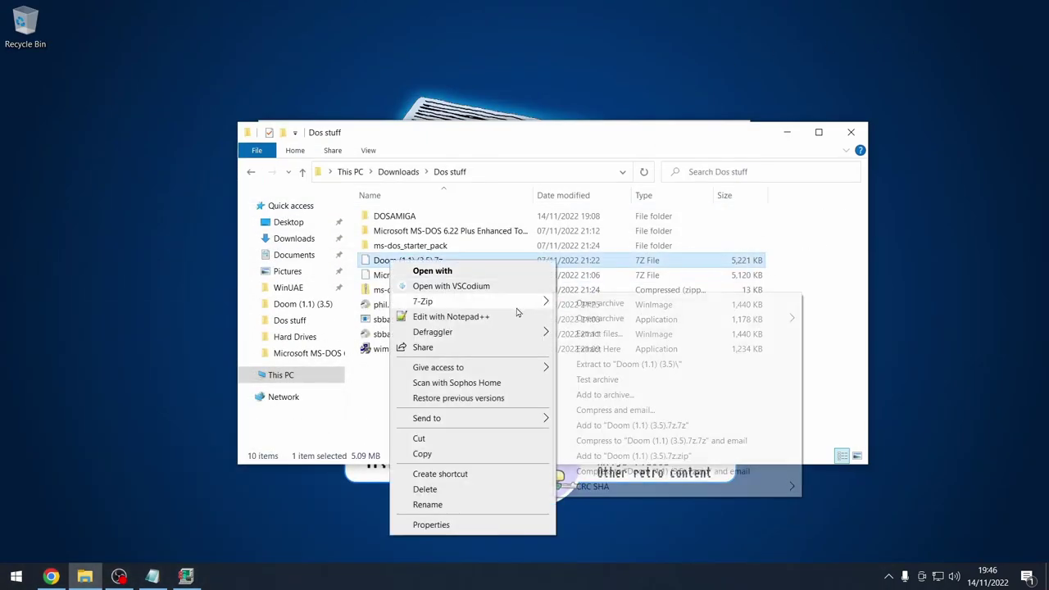
click(613, 351)
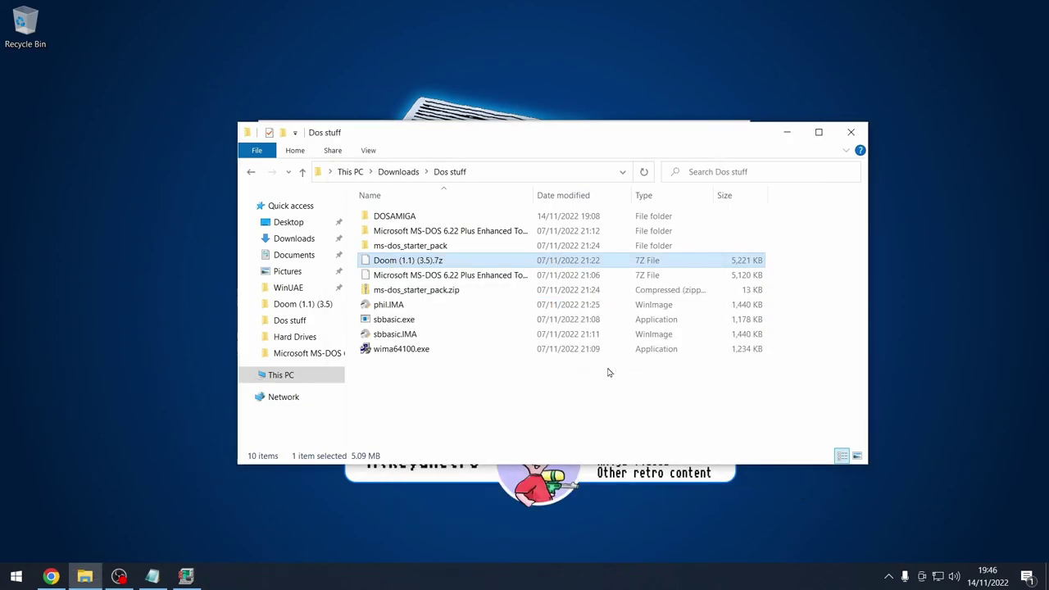
double_click(421, 218)
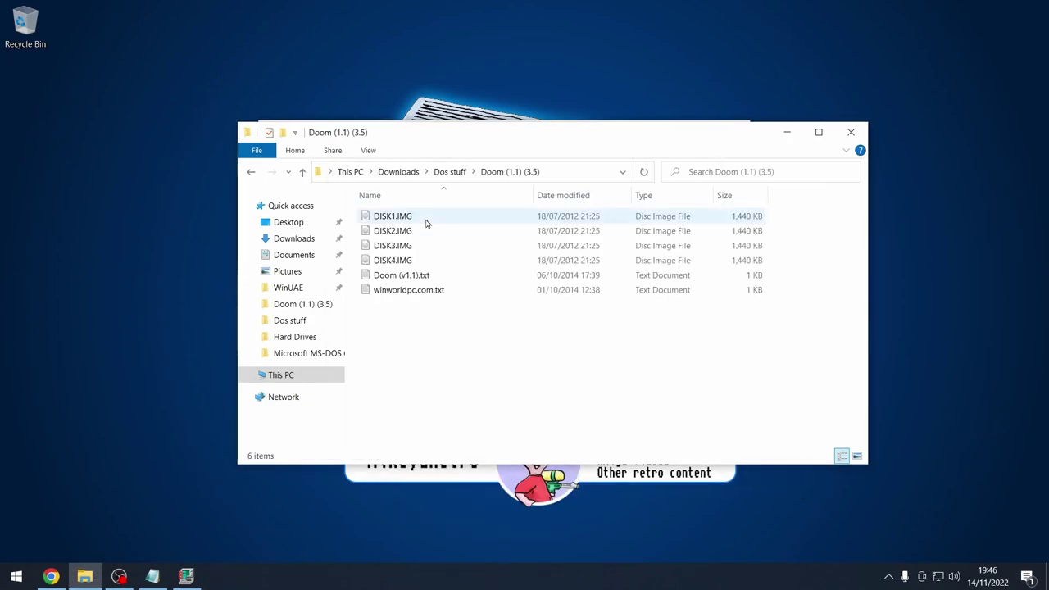
click(415, 219)
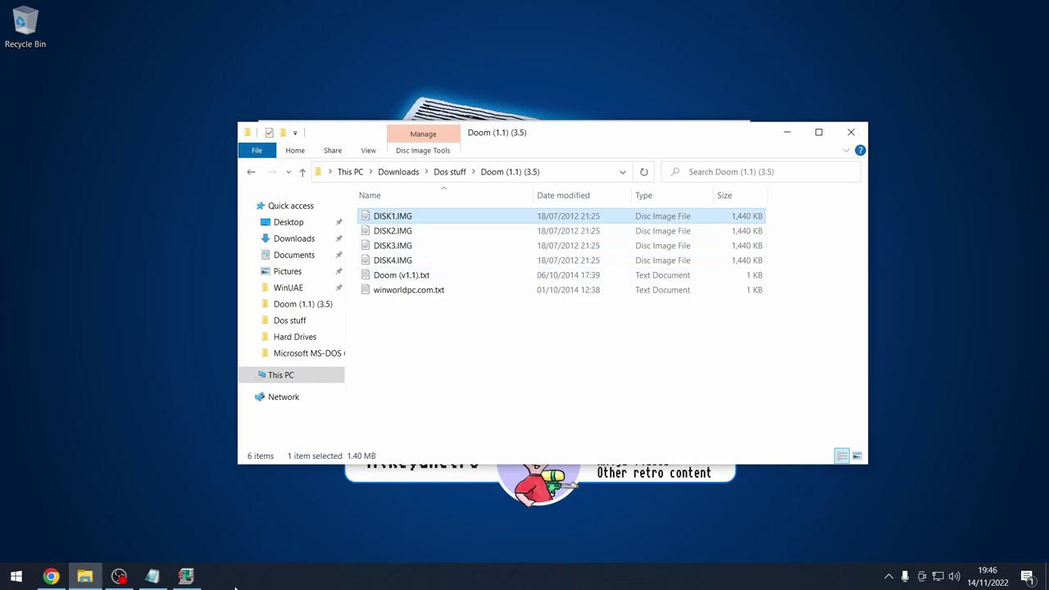
- Switch to 86Box, load DISK1.IMG into the floppy drive again and continue the DOOM installer to decompress the files
click(186, 577)
click(267, 451)
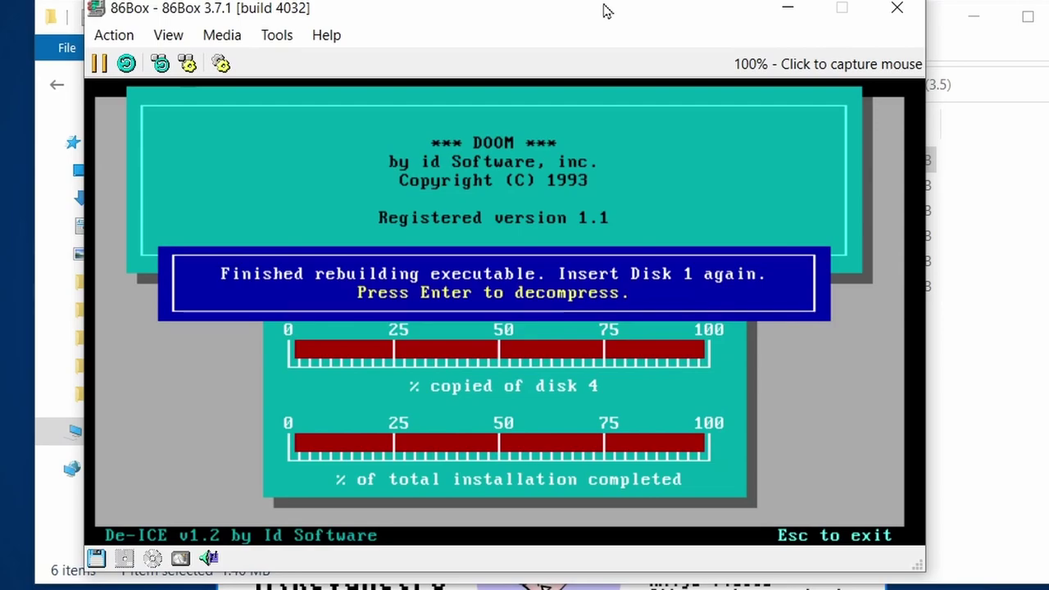
click(96, 560)
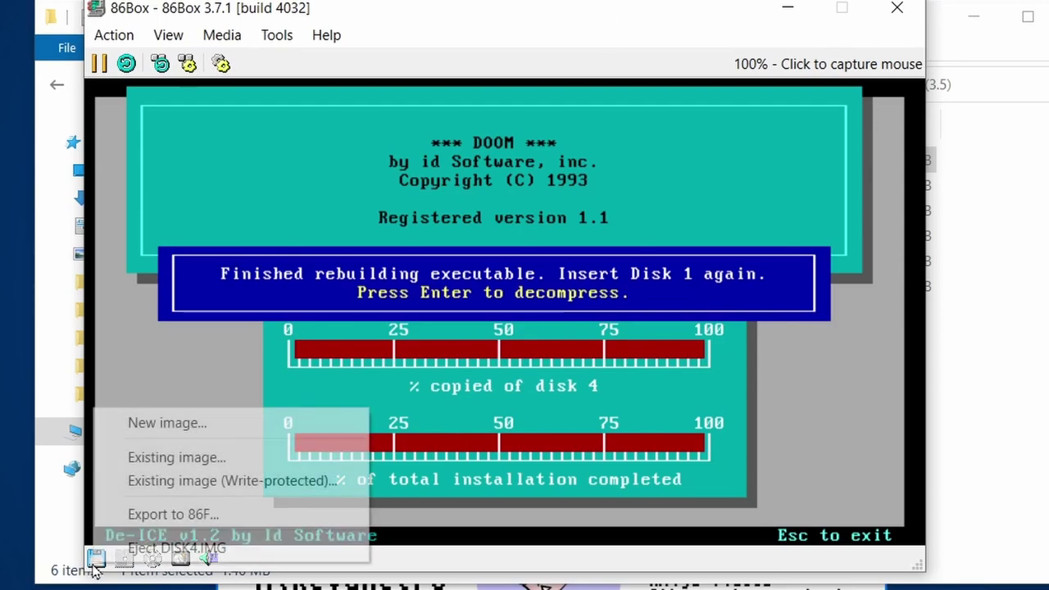
click(197, 457)
click(379, 201)
click(775, 545)
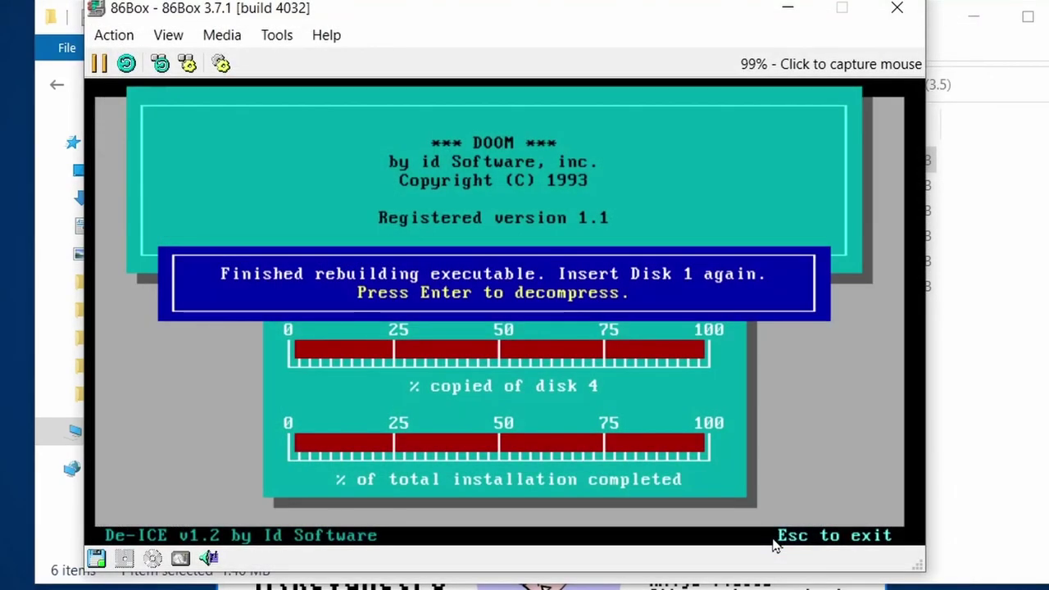
key(Return)
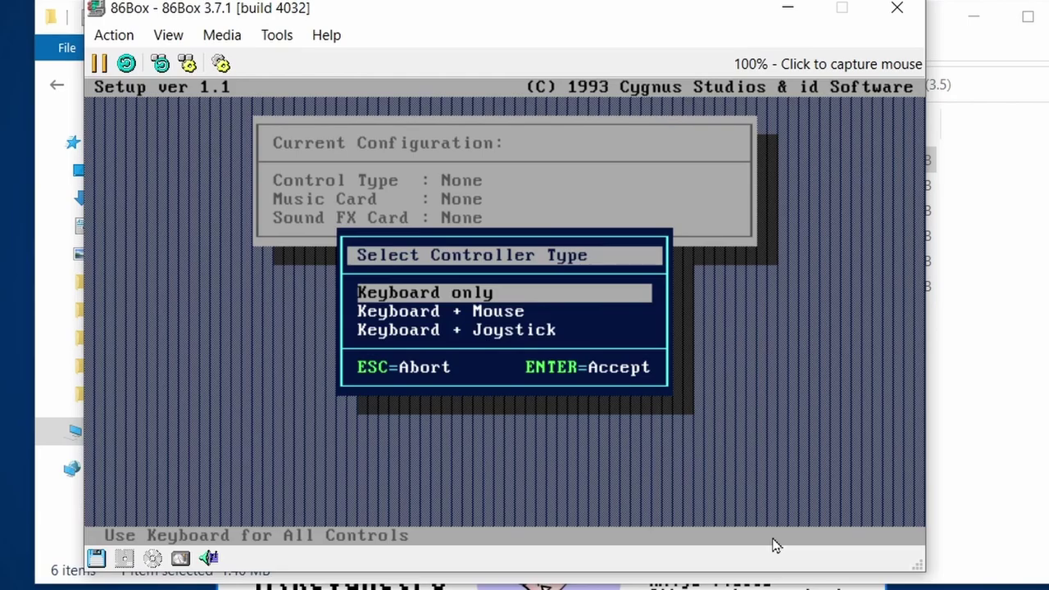
- Set the DOOM controller type to Keyboard + Mouse and the music device to Sound Blaster on port 220
key(Down)
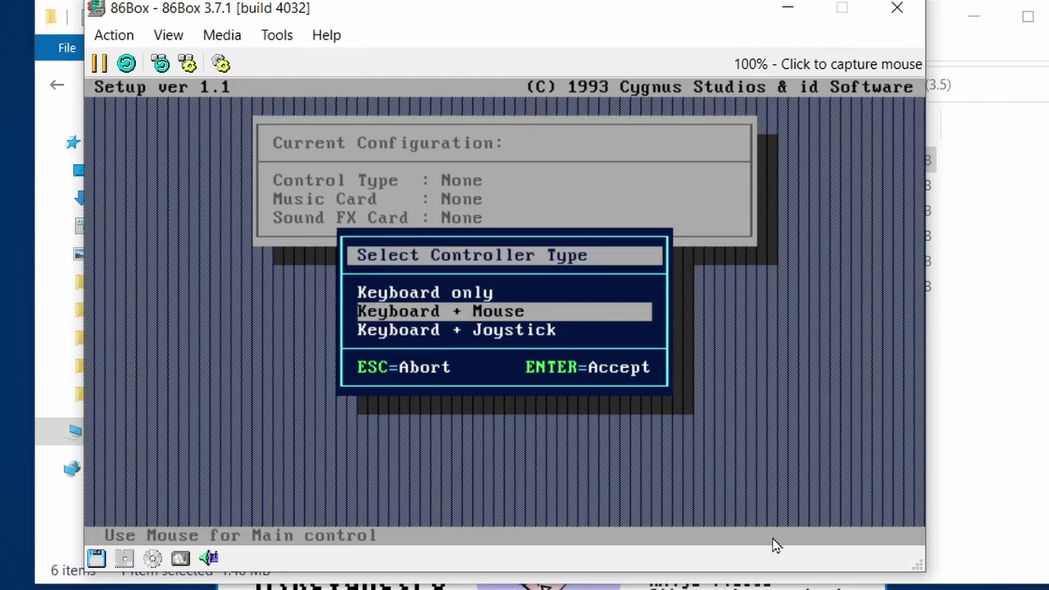
key(Return)
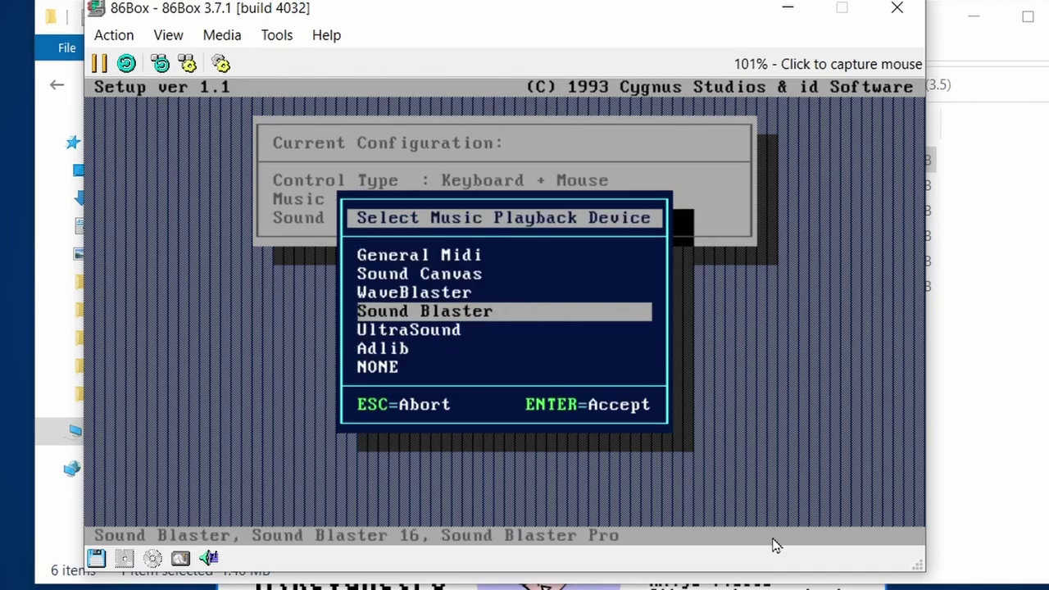
key(Return)
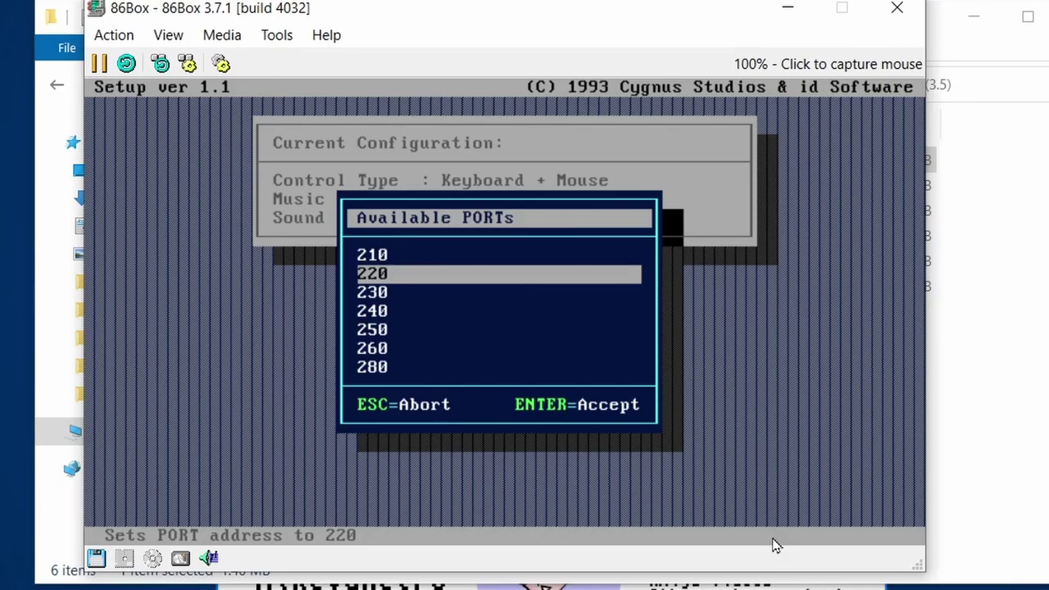
key(Return)
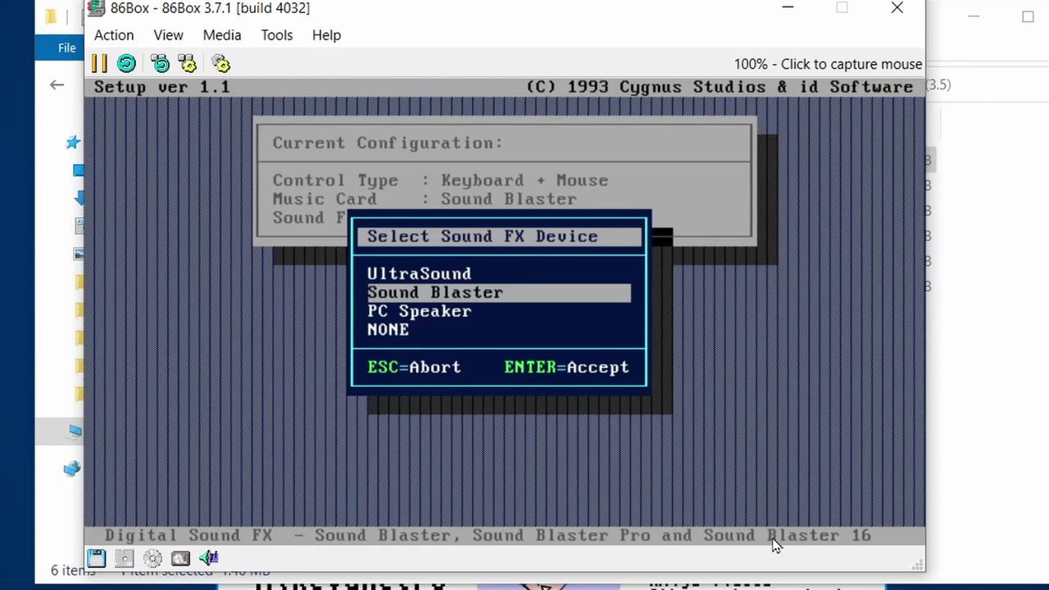
- Set the DOOM sound FX device to Sound Blaster with port 220, IRQ 5 and DMA channel 1, completing the configuration
key(Return)
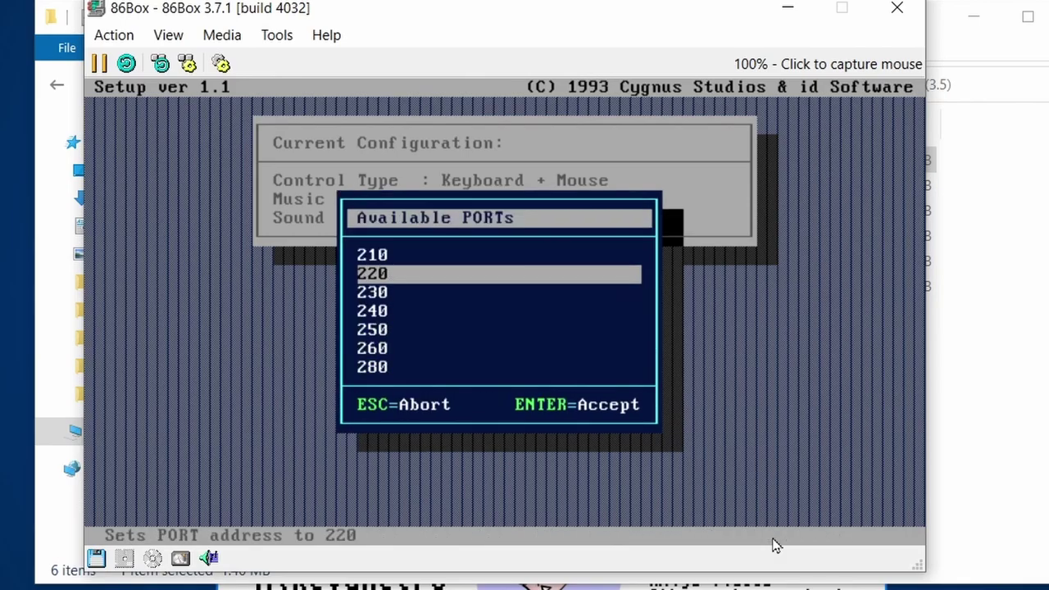
key(Return)
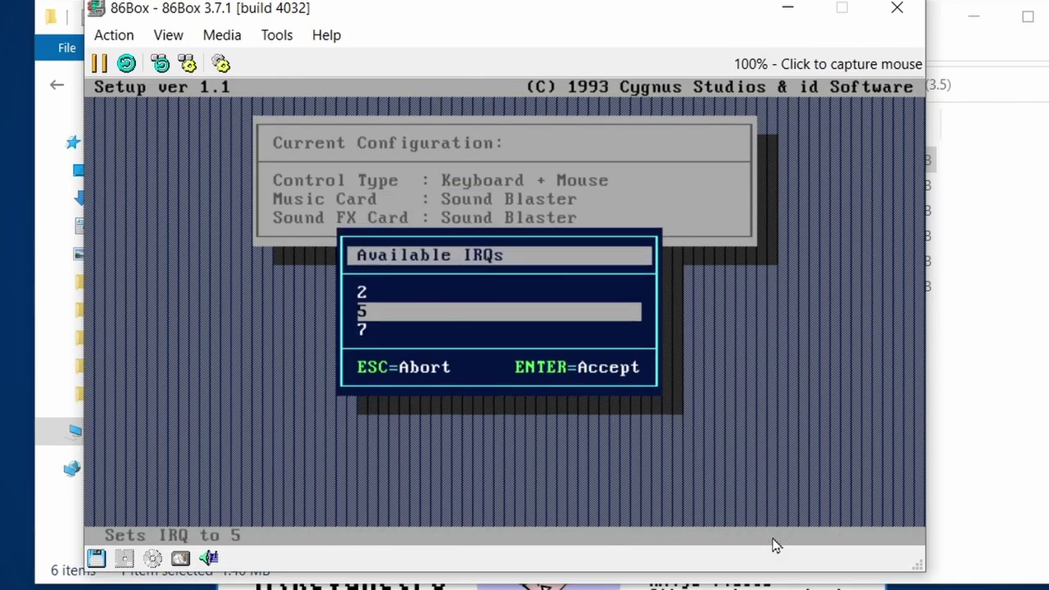
key(Return)
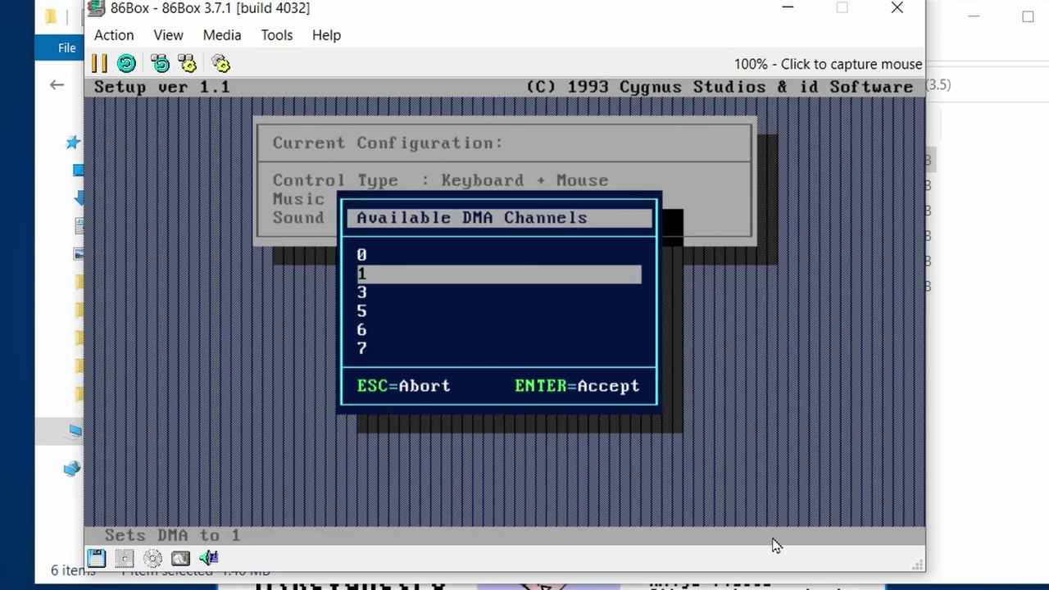
key(Return)
key(Return)
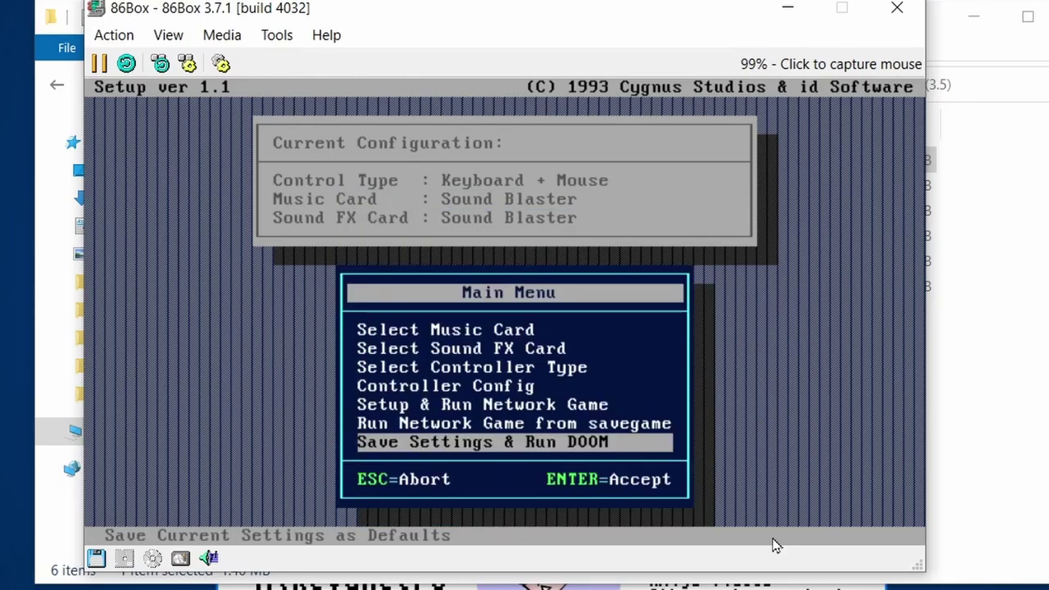
key(Up)
key(Up)
key(Up)
key(Up)
key(Up)
key(Up)
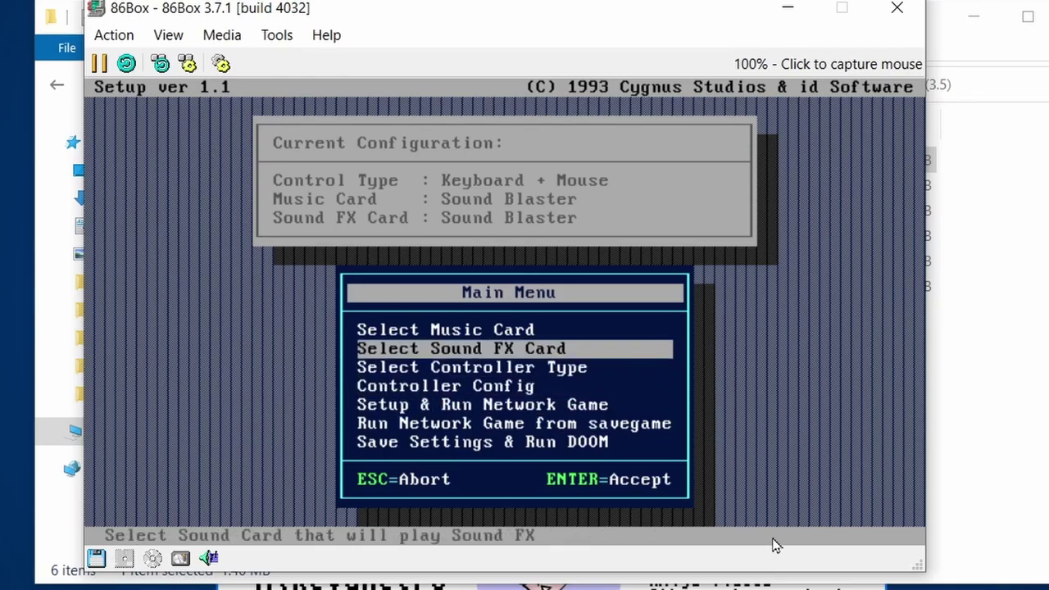
key(Down)
key(Down)
key(Down)
key(Down)
key(Down)
key(Down)
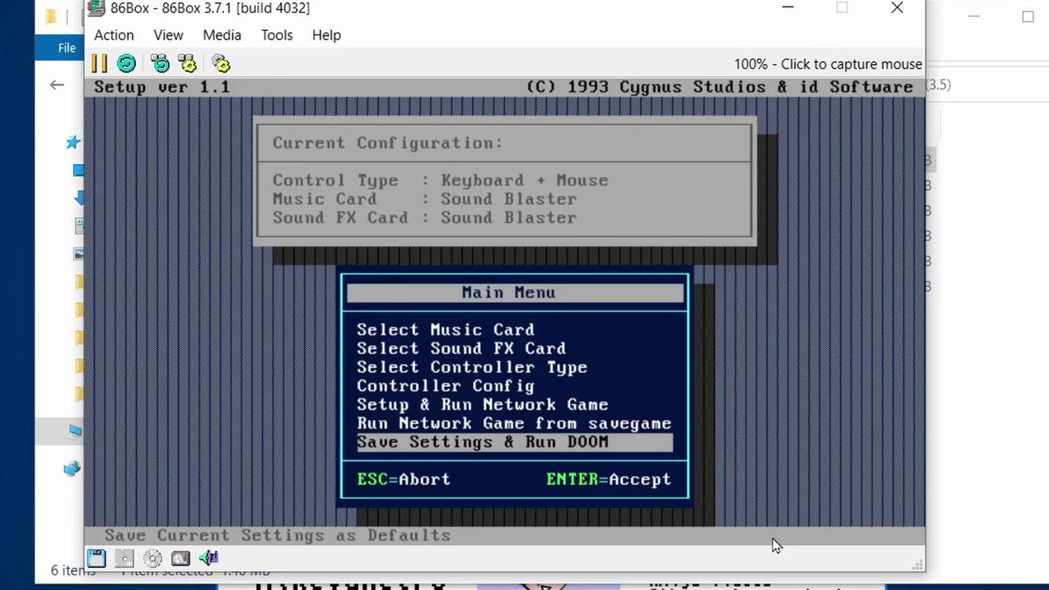
- Save the settings, run DOOM and start a new game at the Hurt Me Plenty skill level
key(Return)
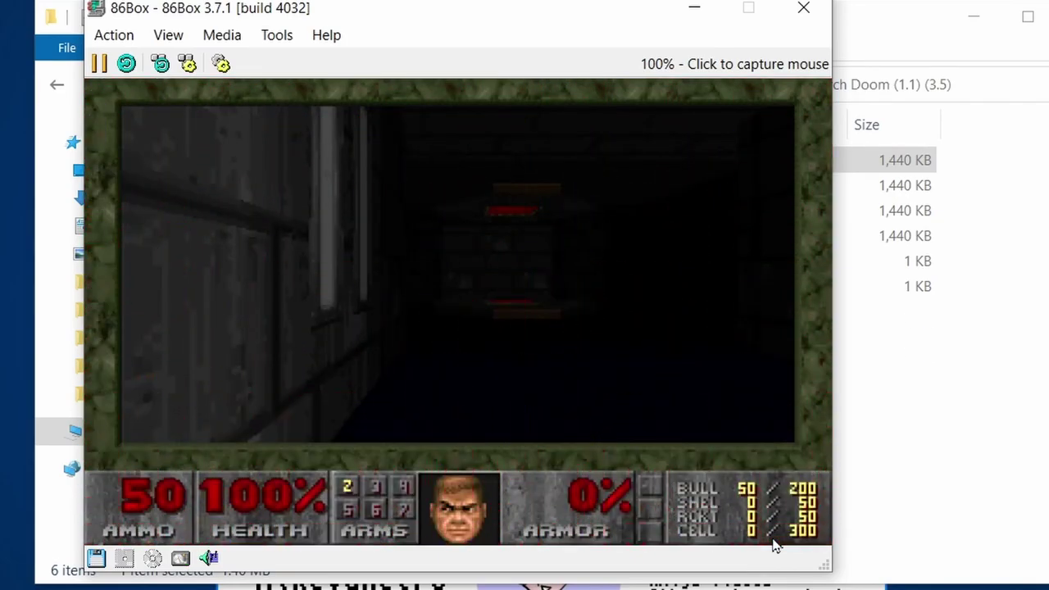
key(Escape)
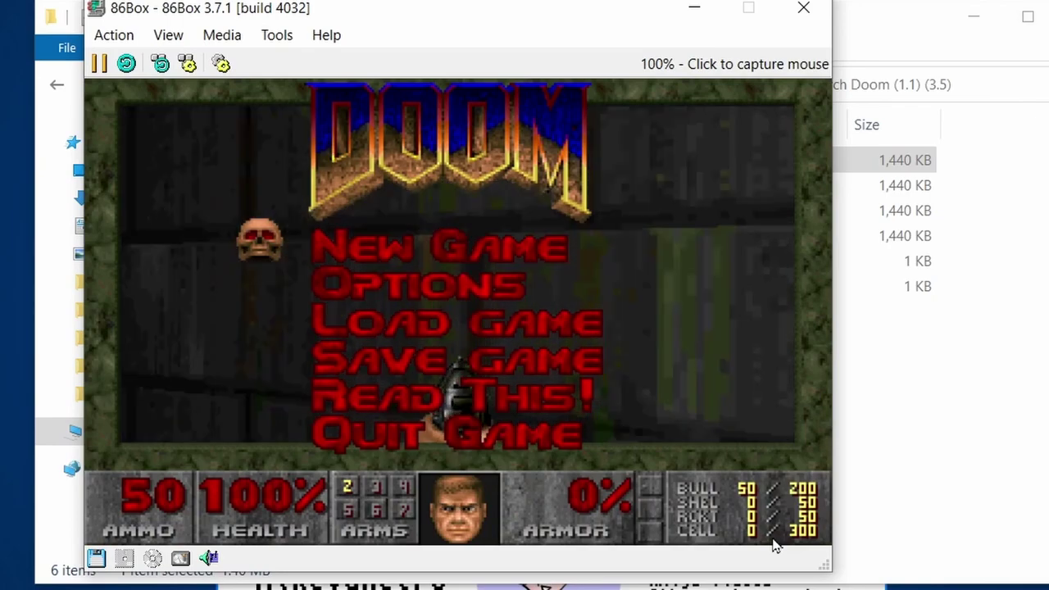
key(Return)
key(Return)
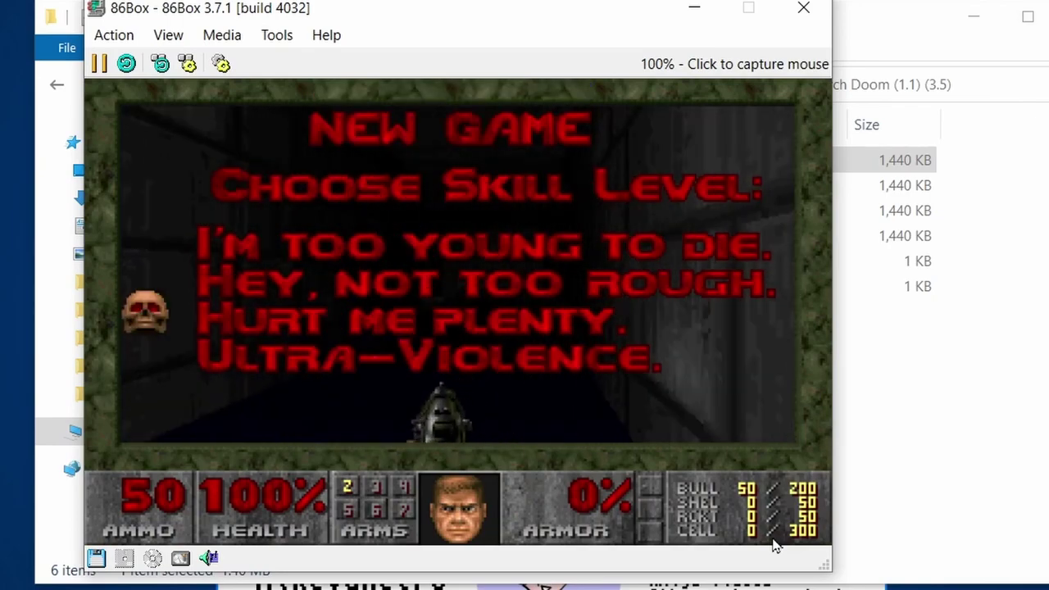
key(Return)
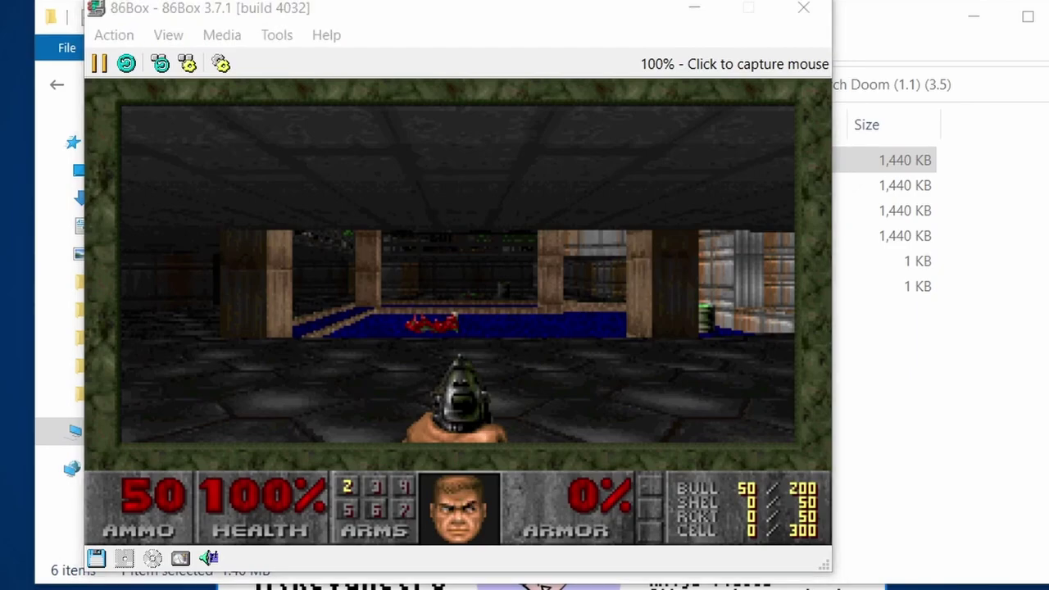
- Capture the mouse in the virtual machine and walk up the stairs in the first level to collect the green armor
click(638, 344)
click(638, 342)
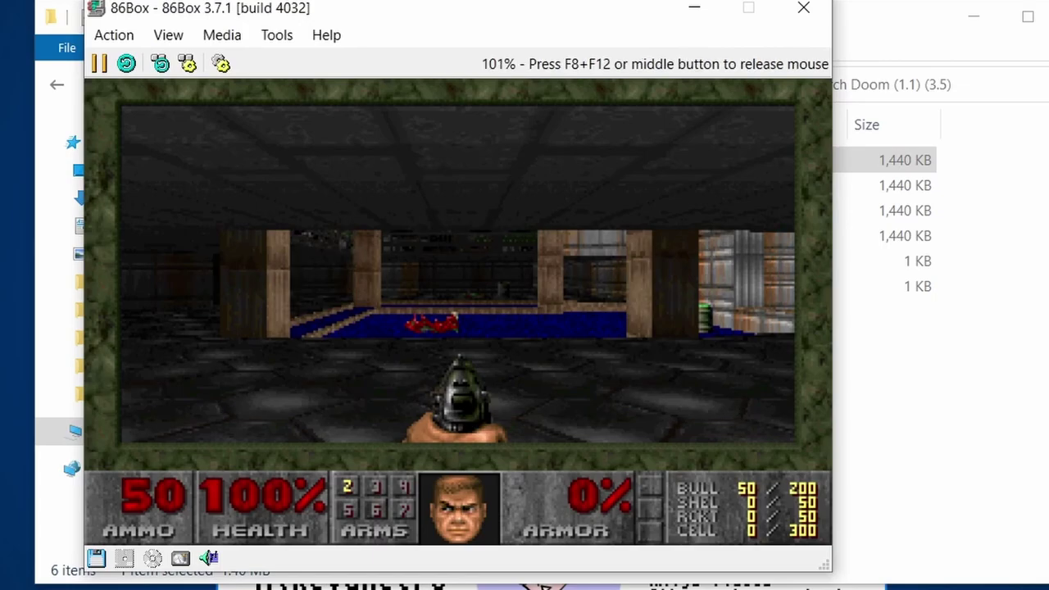
key(Left)
key(Up)
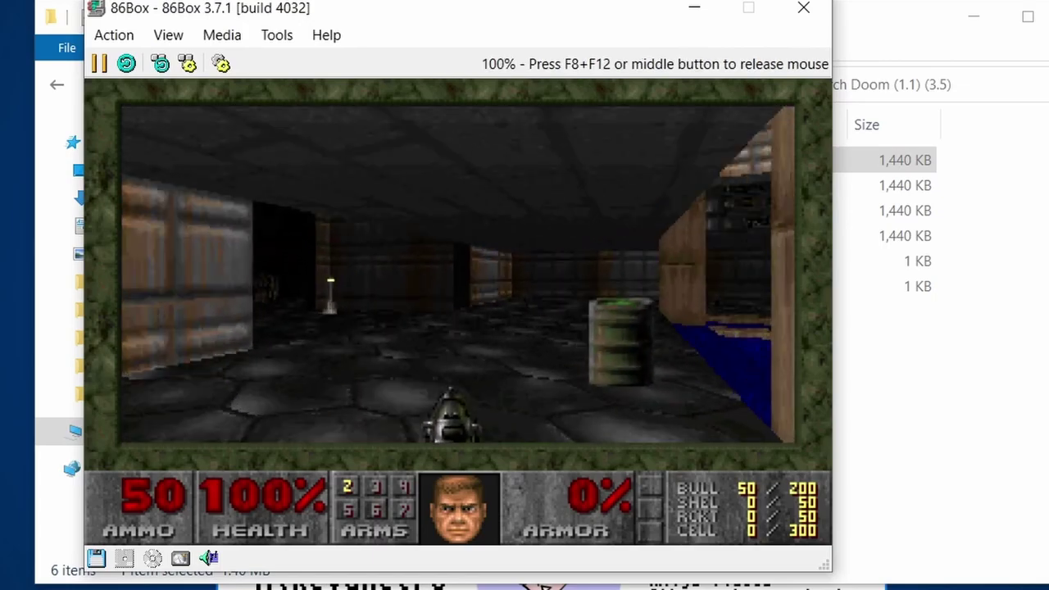
key(Right)
key(Up)
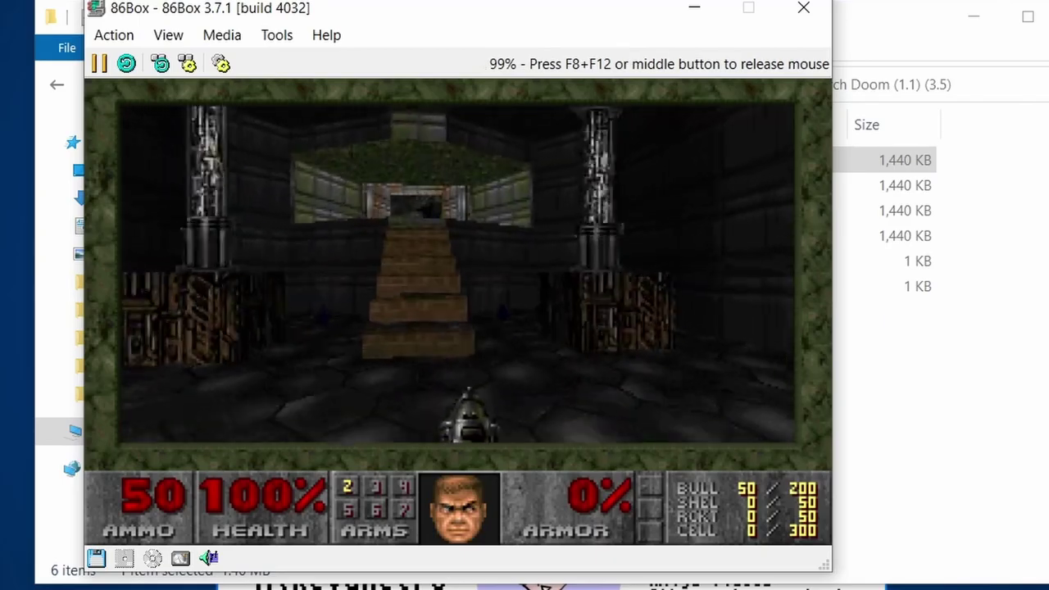
key(Up)
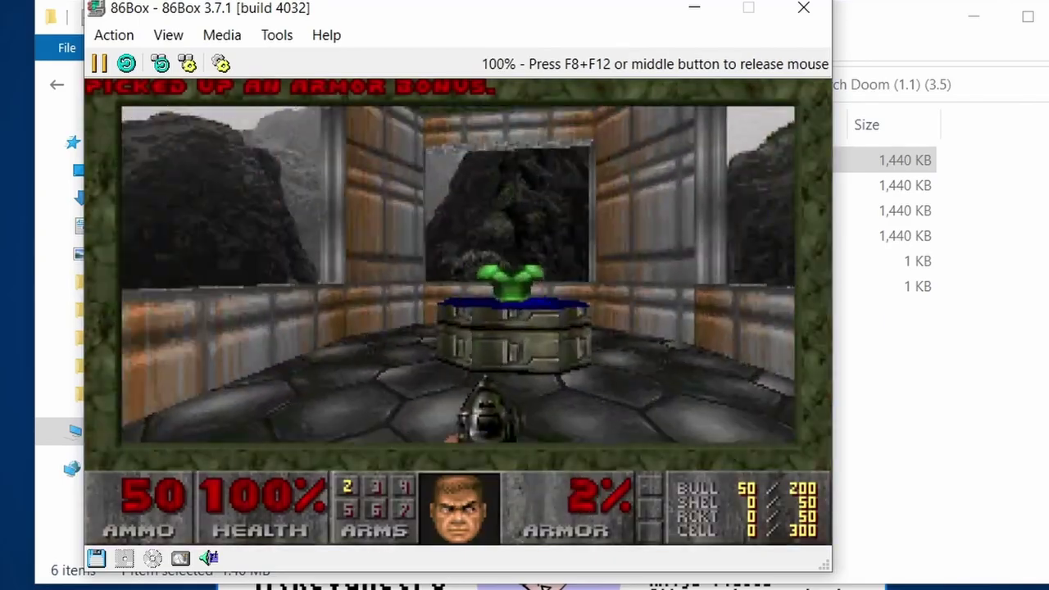
key(Left)
key(Up)
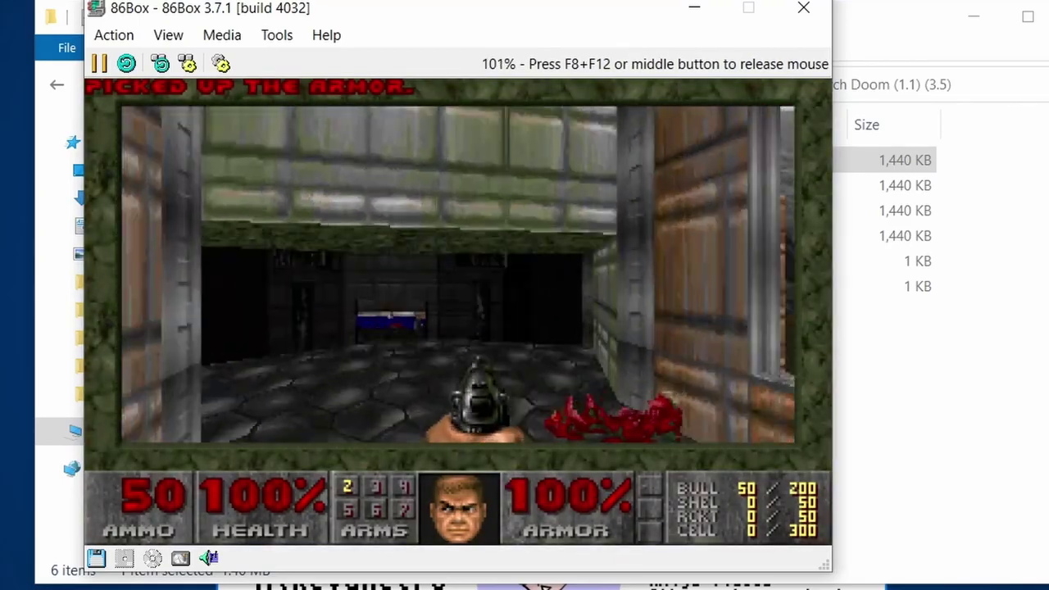
- Fire the pistol once and walk from the armor room back towards the starting hall
key(ctrl)
key(Right)
key(Up)
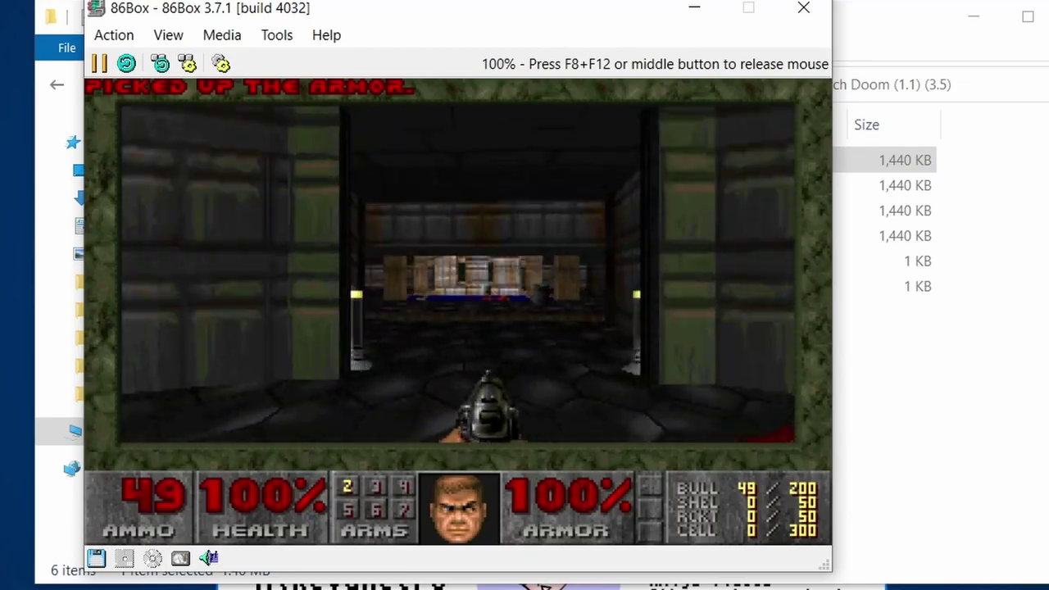
key(Up)
key(Left)
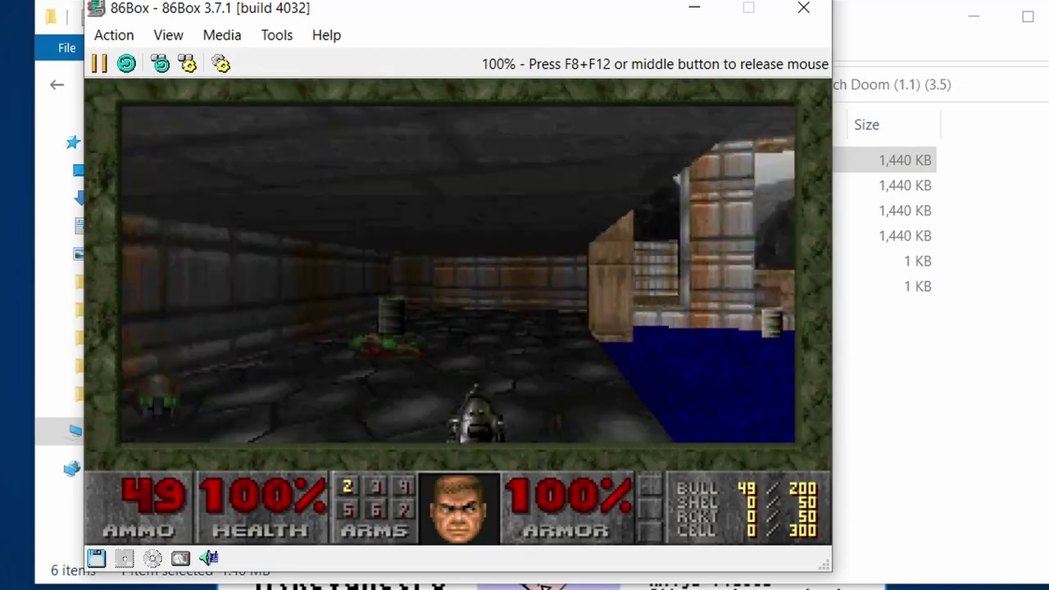
- Walk through the corridor and the door at its end into the computer room, firing the pistol at the enemies there
key(Right)
key(Up)
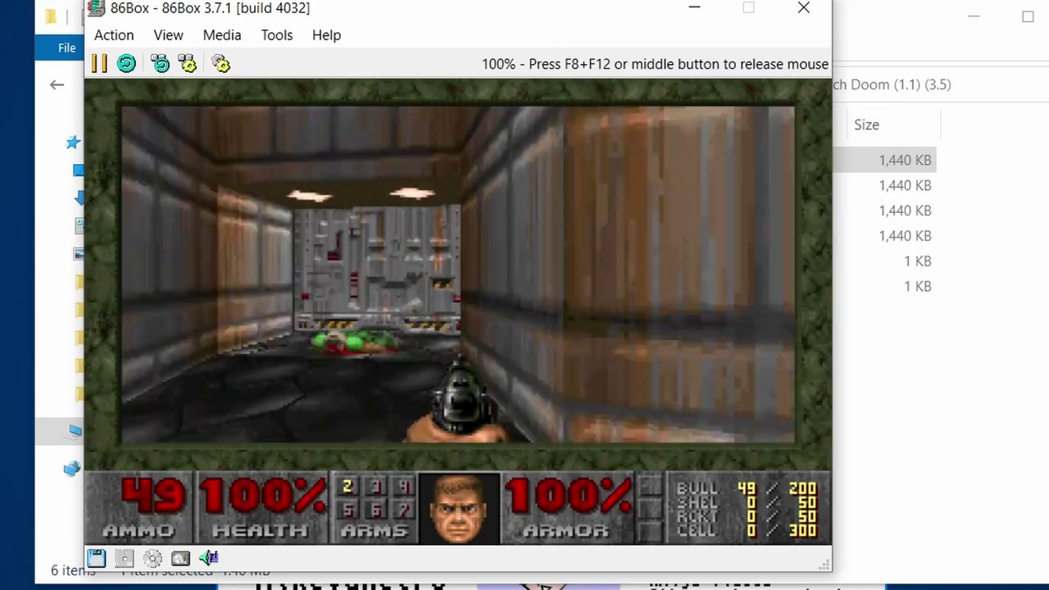
key(Up)
key(ctrl)
key(Left)
key(Up)
key(ctrl)
key(Up)
key(ctrl)
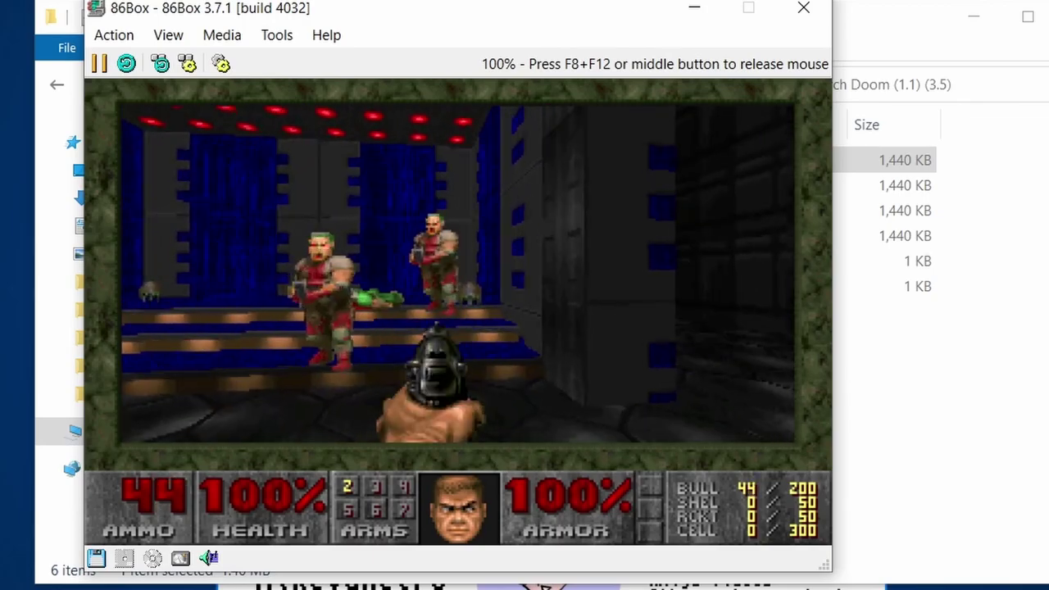
- Turn towards the remaining soldiers near the blue alcove's steps and shoot them with the pistol
key(Right)
key(ctrl)
key(ctrl)
key(ctrl)
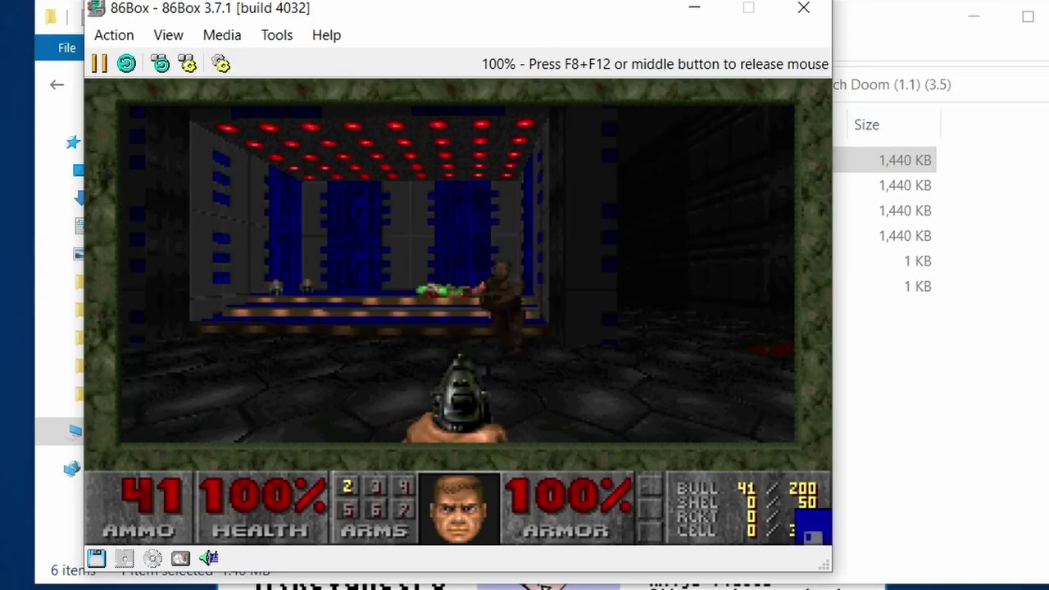
key(Up)
key(ctrl)
key(ctrl)
- Collect the armor bonuses in the blue alcove and walk back out to look around the computer room
key(Up)
key(Left)
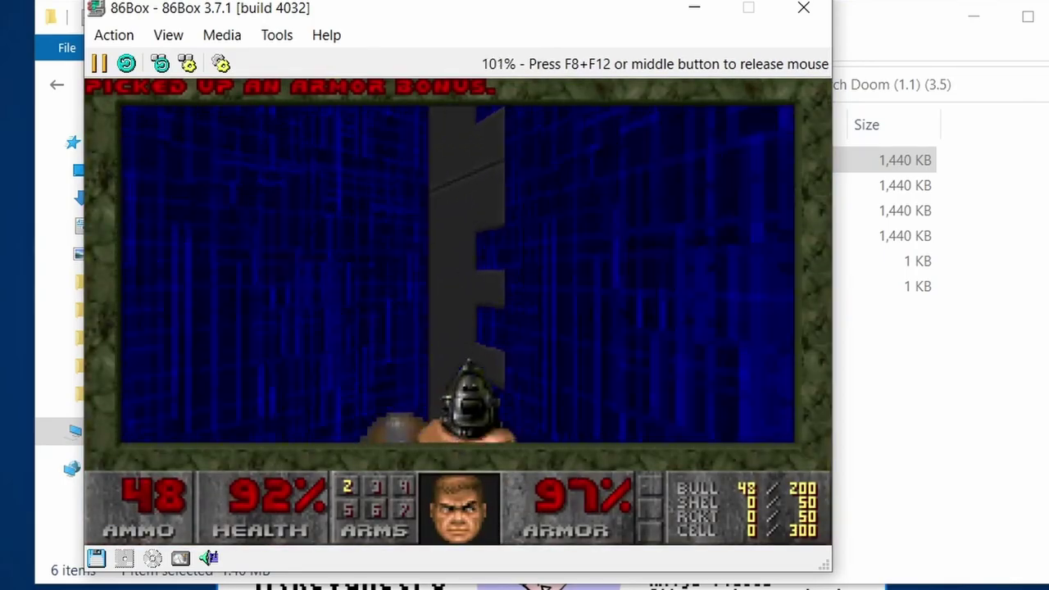
key(Up)
key(Left)
key(Up)
key(Left)
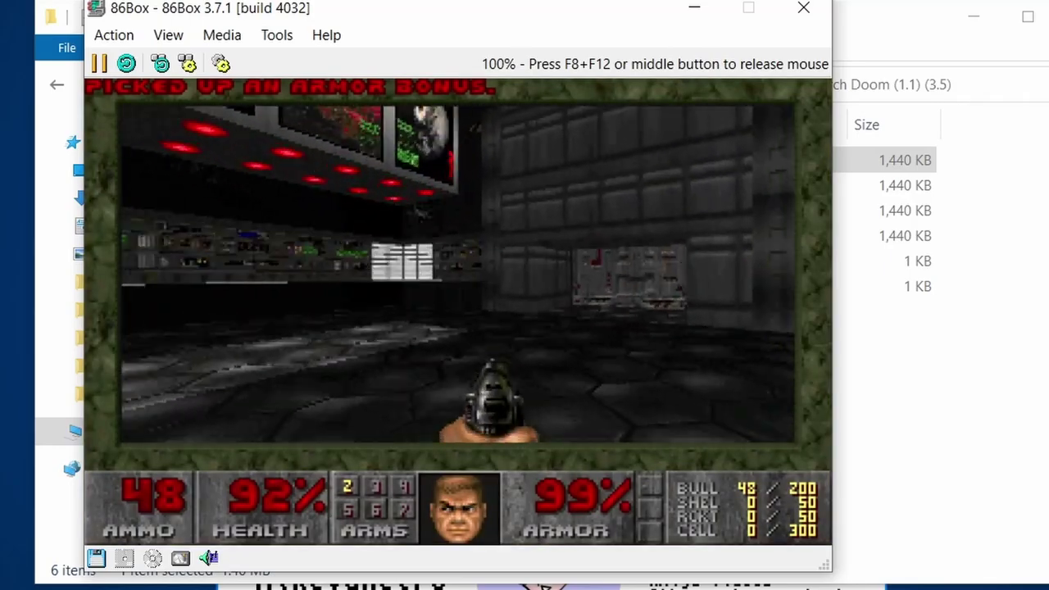
key(Left)
key(Right)
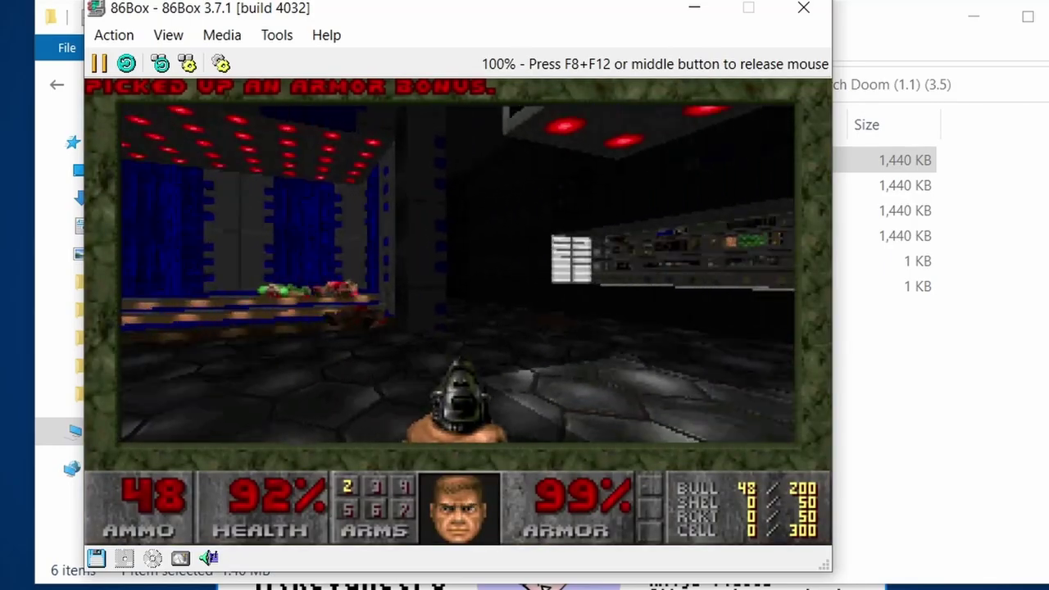
key(Left)
key(Left)
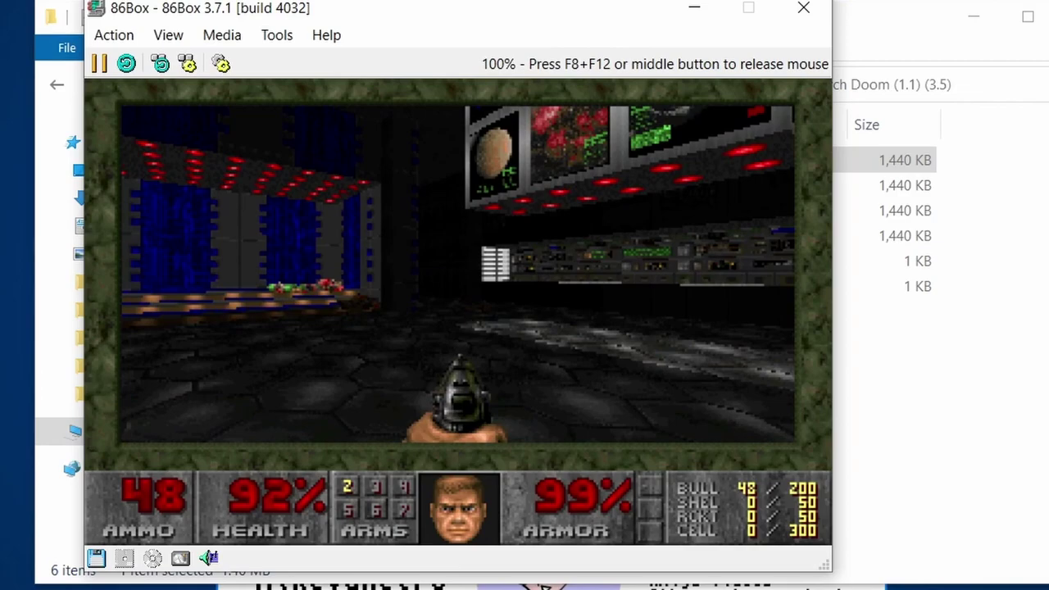
- Quit the DOOM game and confirm the return to DOS
key(Escape)
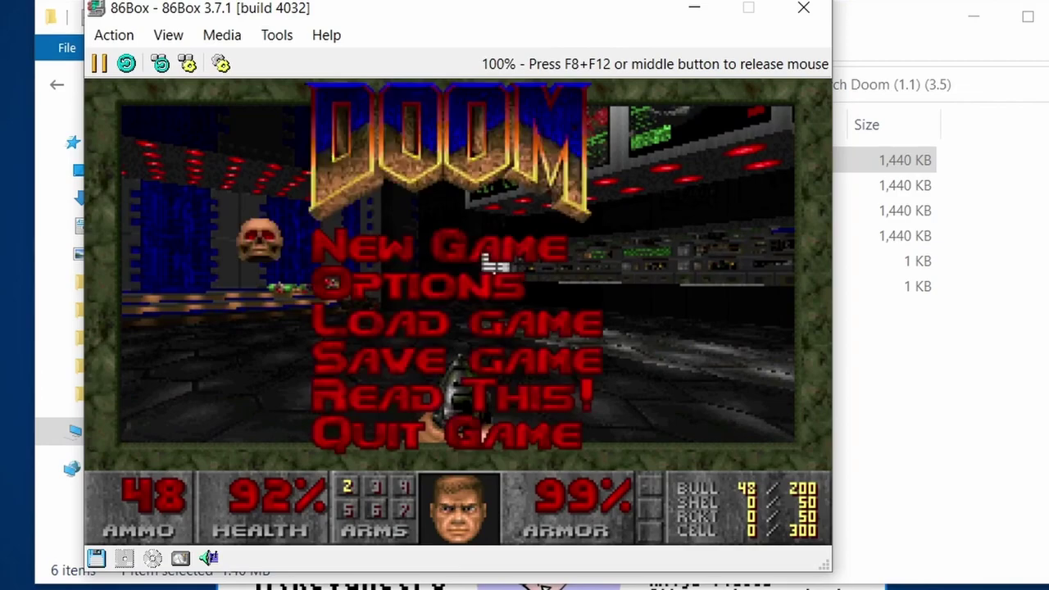
key(Up)
key(Return)
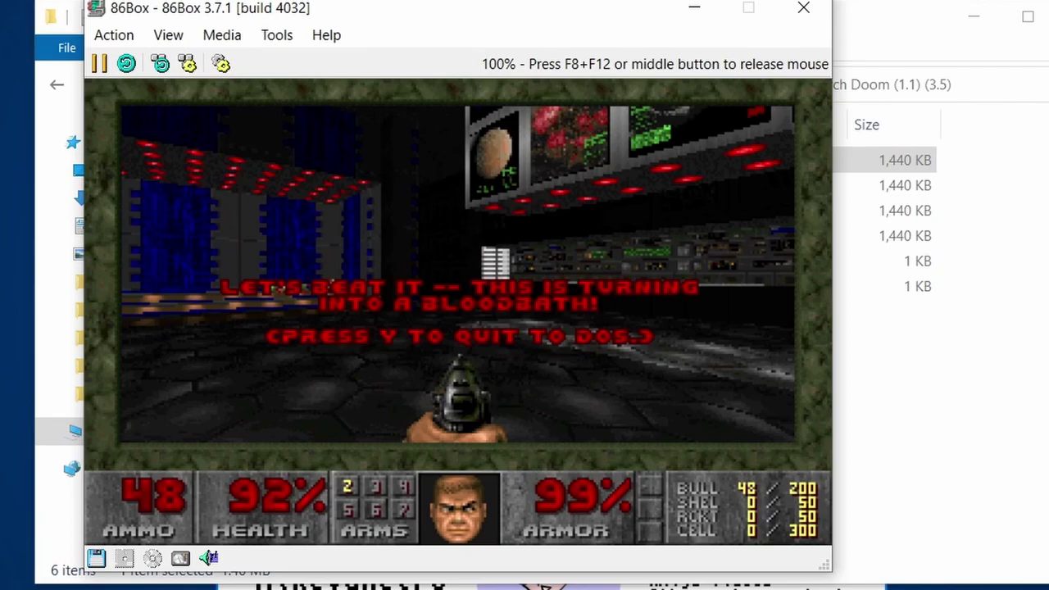
key(y)
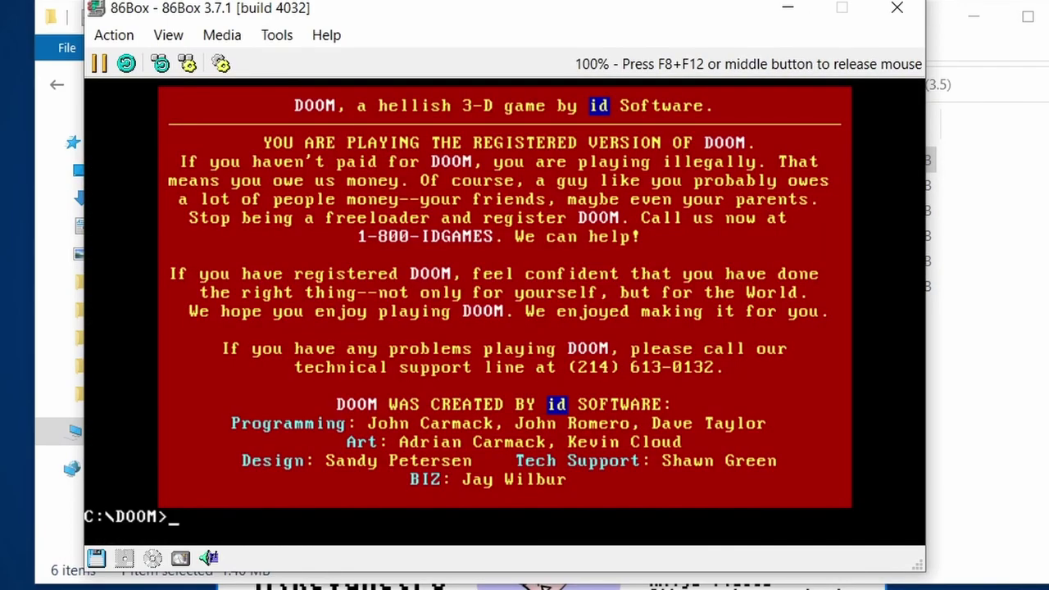